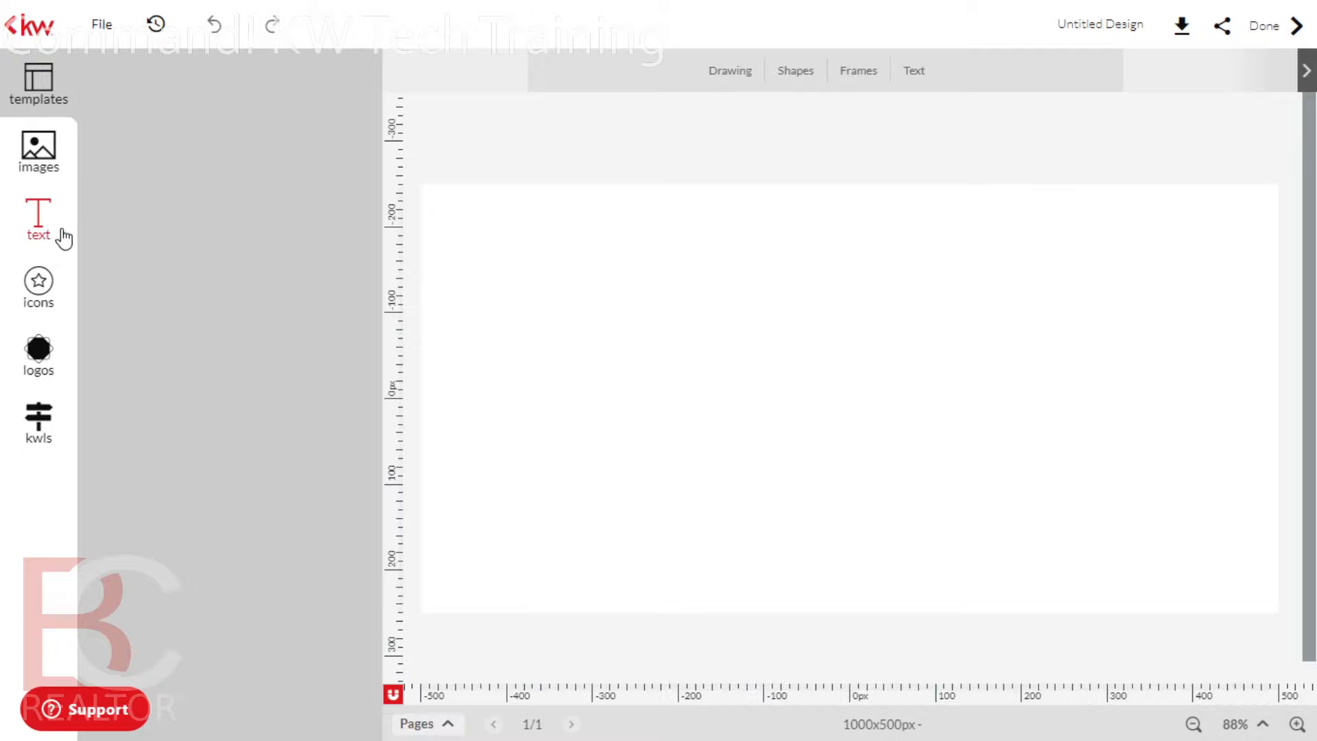
Browse the Company and Banners text libraries, then add a Lato size-50 Subtitle text box
{"action": "left_click", "coordinate": [39, 227]}
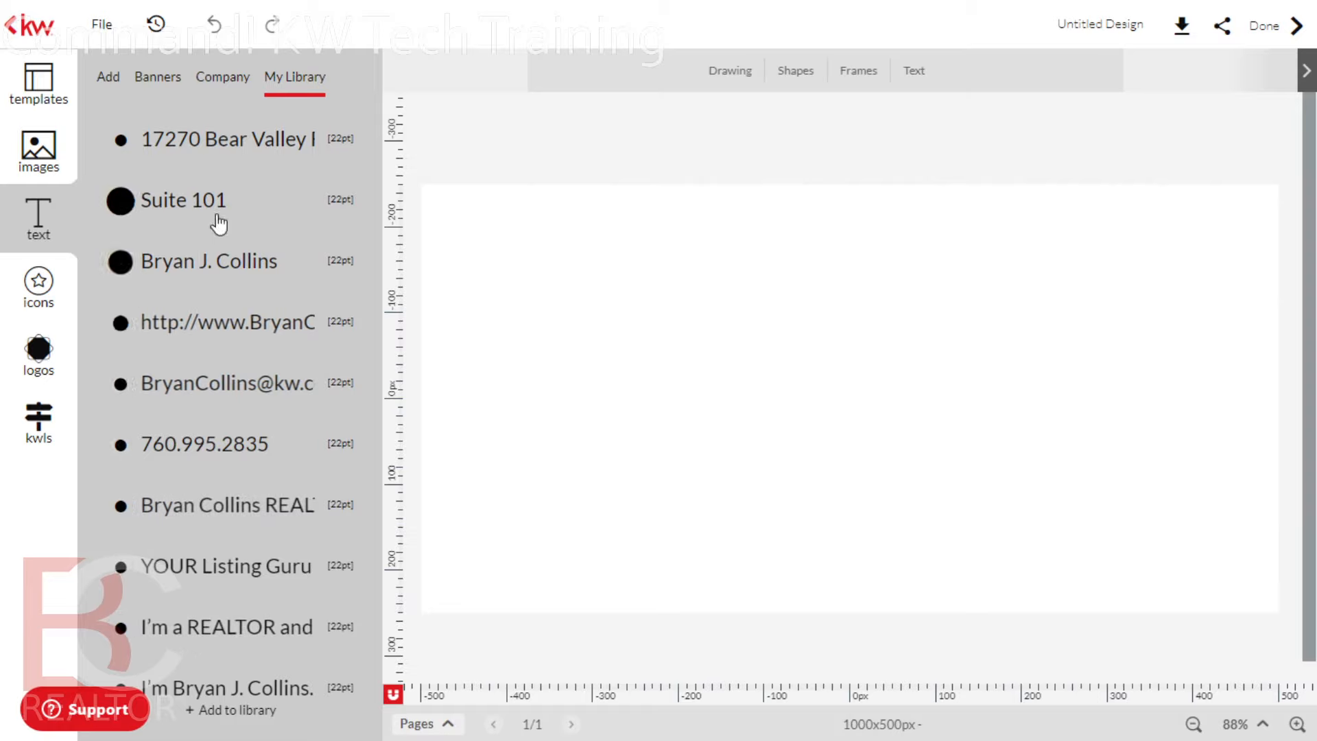
{"action": "left_click", "coordinate": [217, 81]}
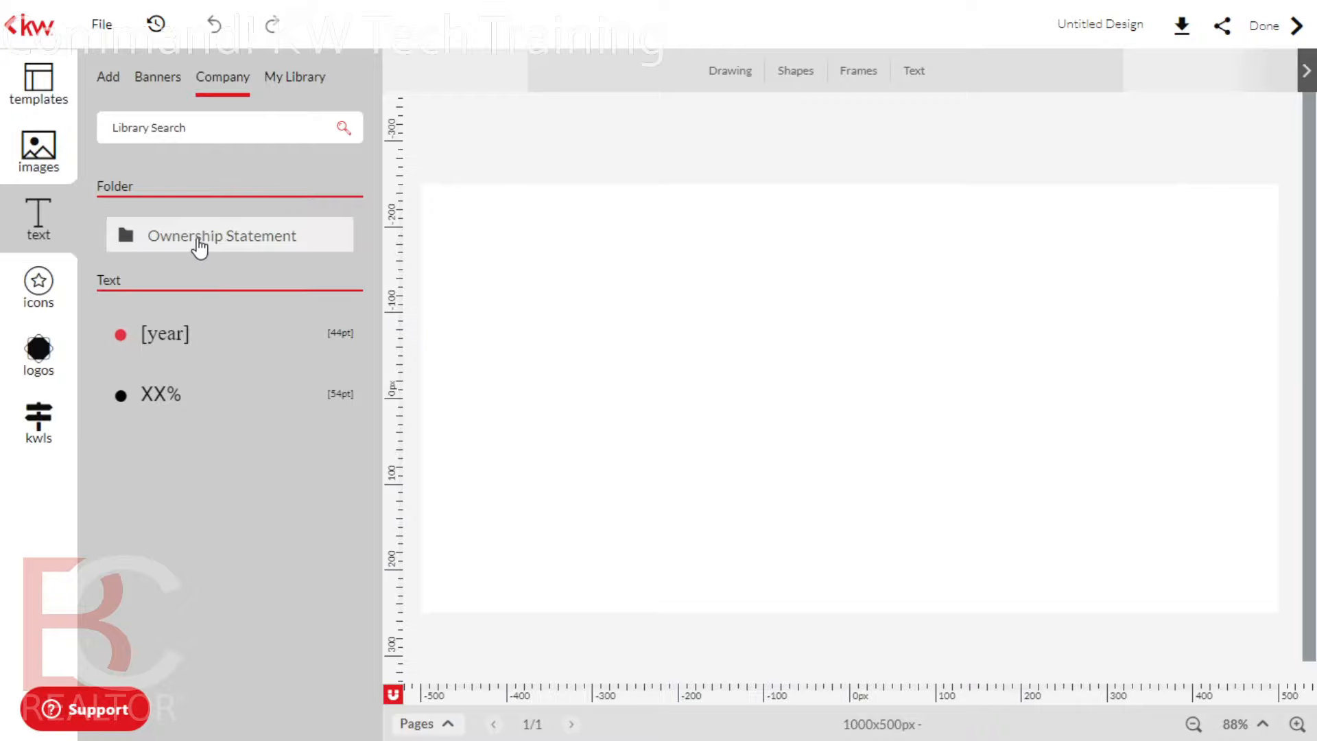
{"action": "left_click", "coordinate": [172, 81]}
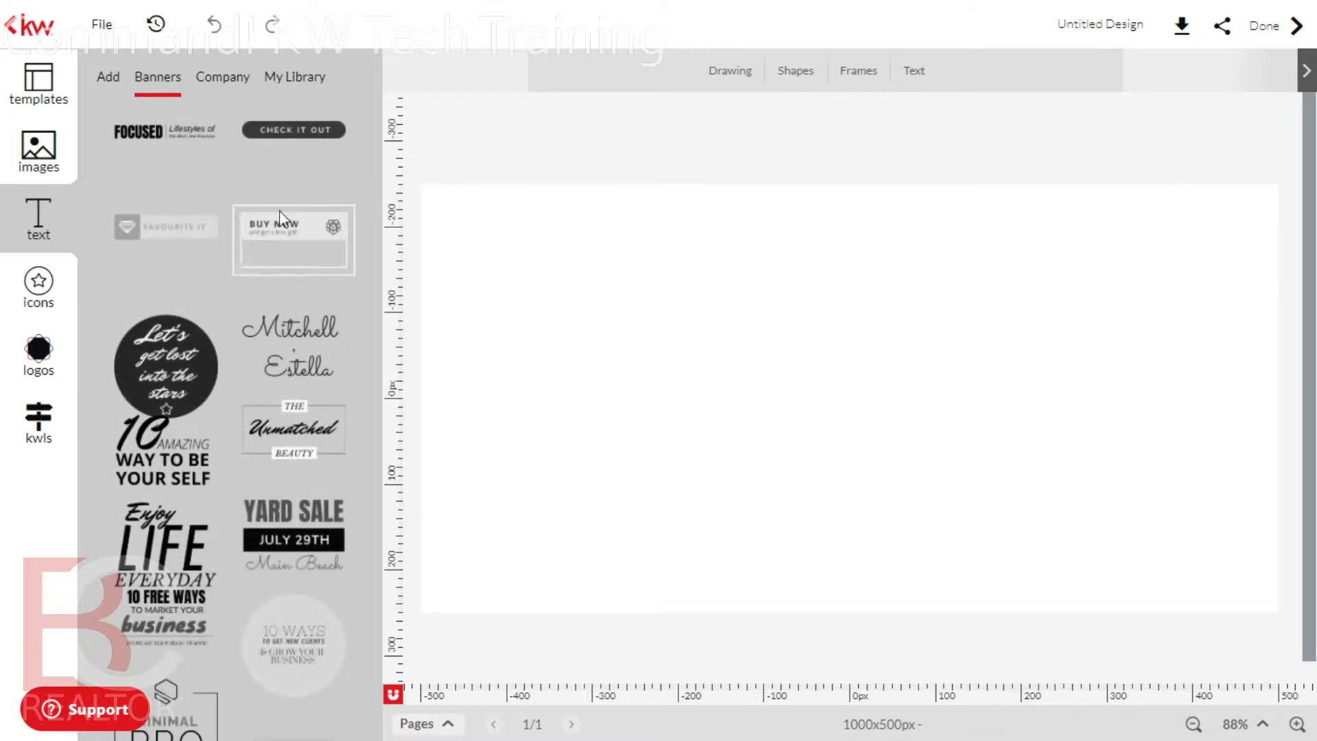
{"action": "scroll", "coordinate": [221, 462], "scroll_direction": "down", "scroll_amount": 10}
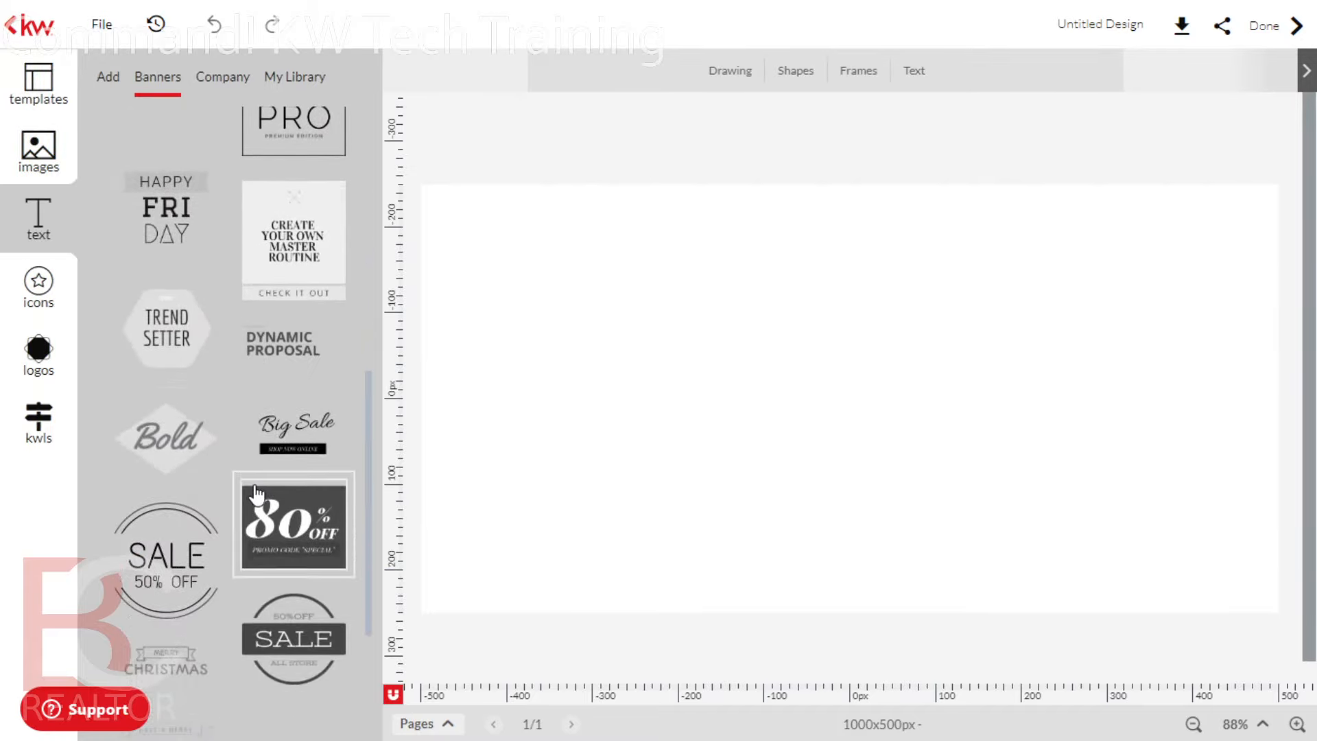
{"action": "scroll", "coordinate": [254, 494], "scroll_direction": "up", "scroll_amount": 10}
{"action": "left_click", "coordinate": [109, 77]}
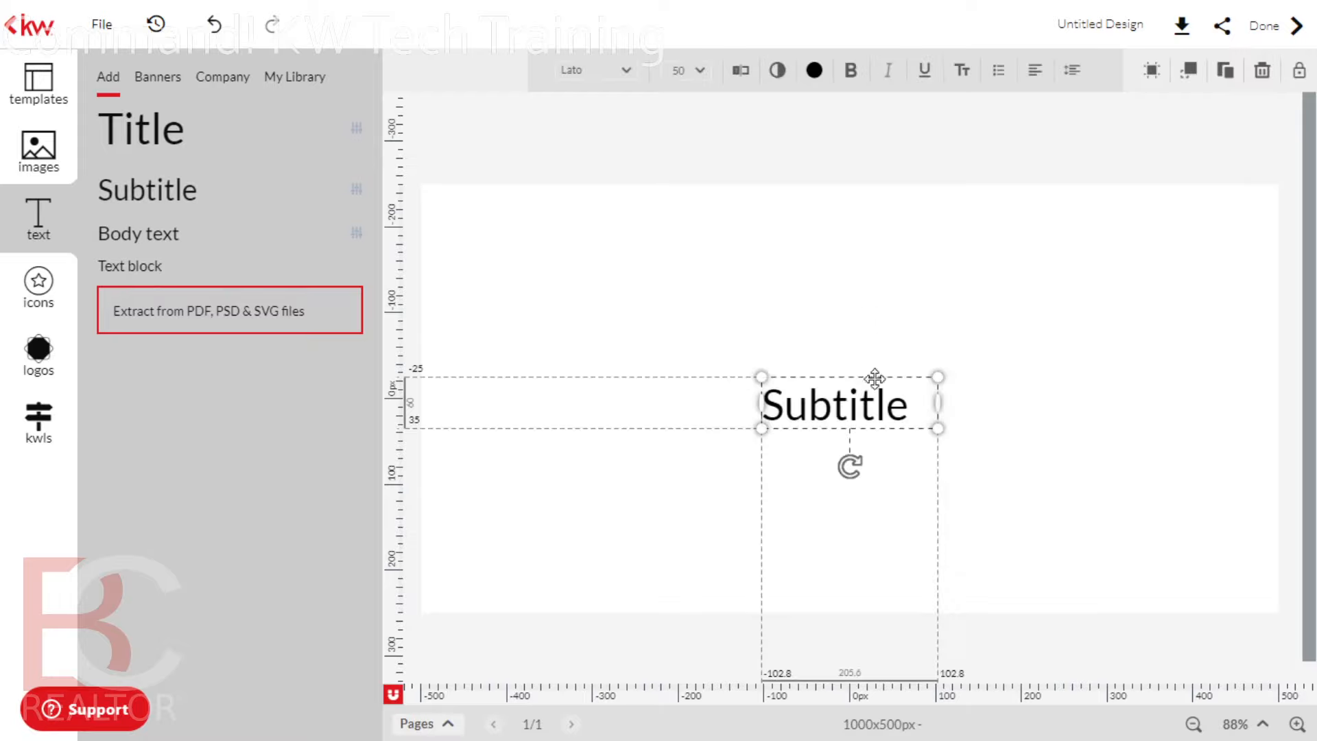
Reselect the Subtitle box and scroll through the ready-made text banner thumbnails
{"action": "left_click", "coordinate": [1021, 356]}
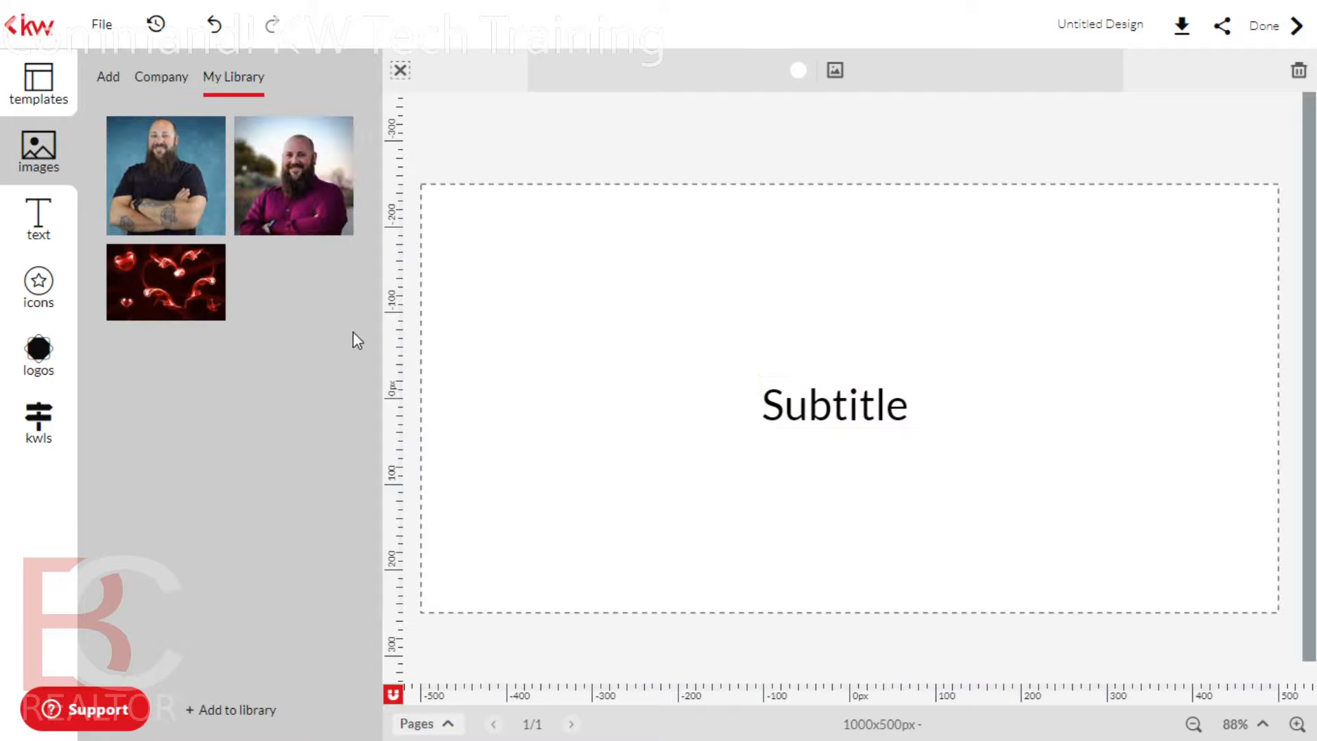
{"action": "left_click", "coordinate": [825, 408]}
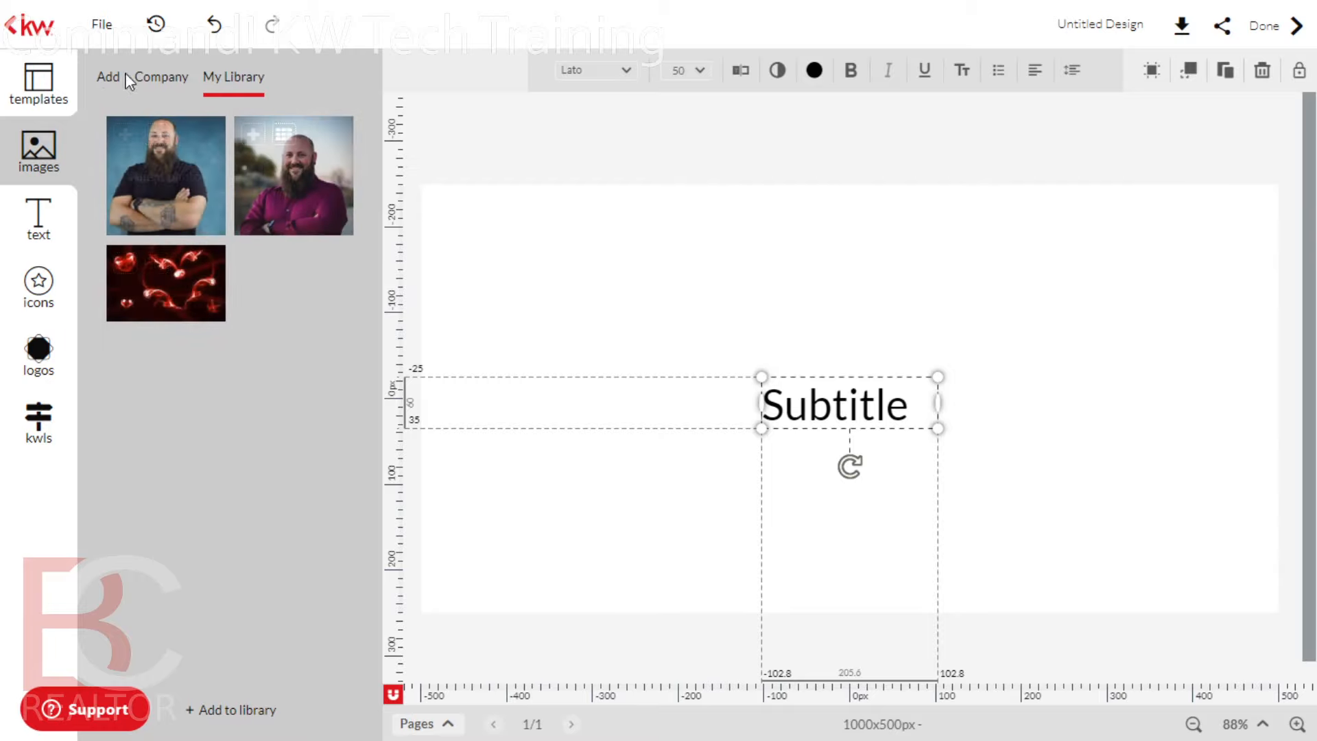
{"action": "left_click", "coordinate": [39, 237]}
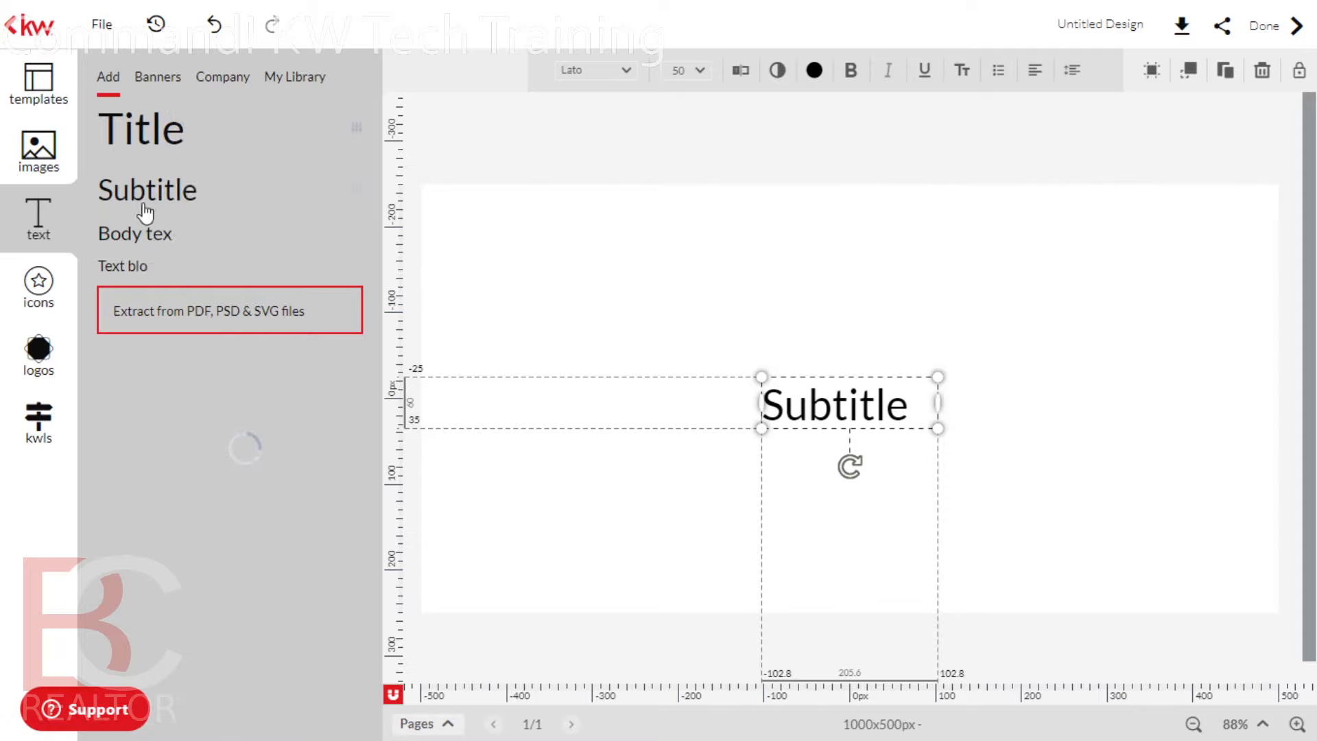
{"action": "left_click", "coordinate": [175, 84]}
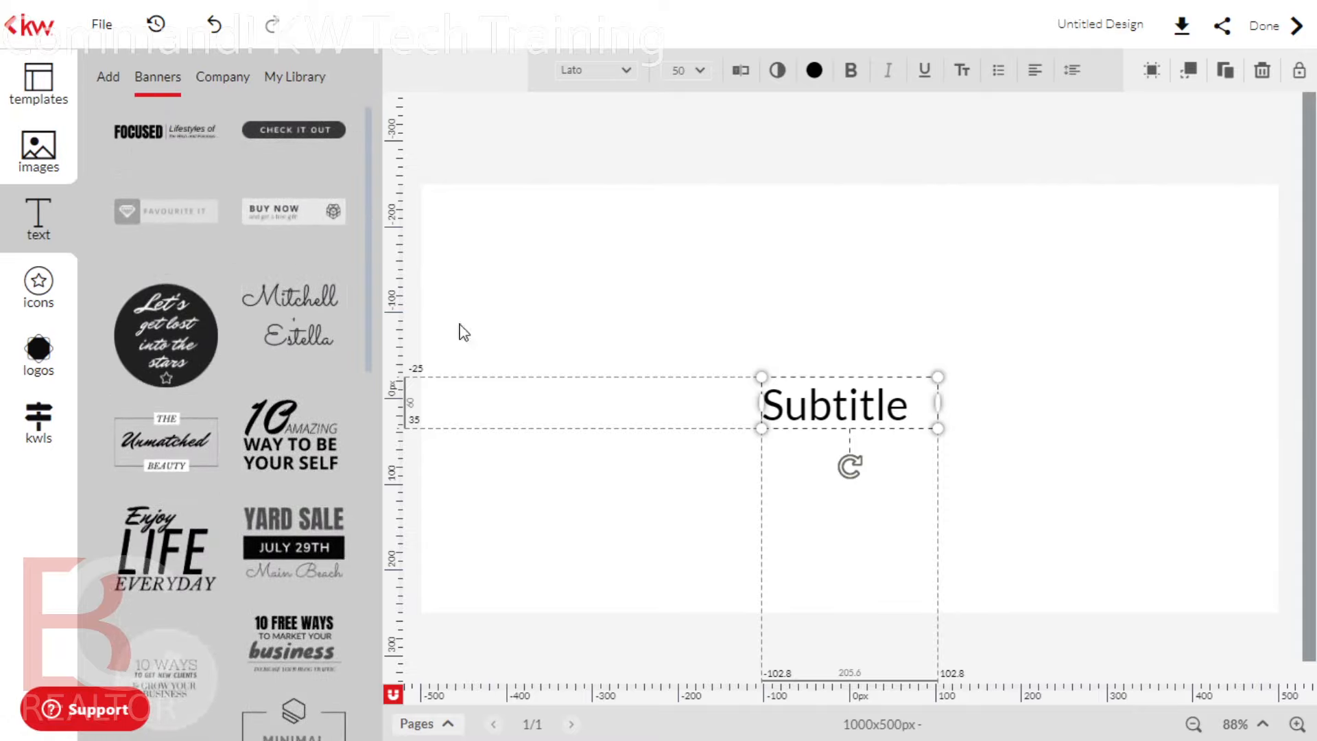
{"action": "scroll", "coordinate": [231, 390], "scroll_direction": "down", "scroll_amount": 5}
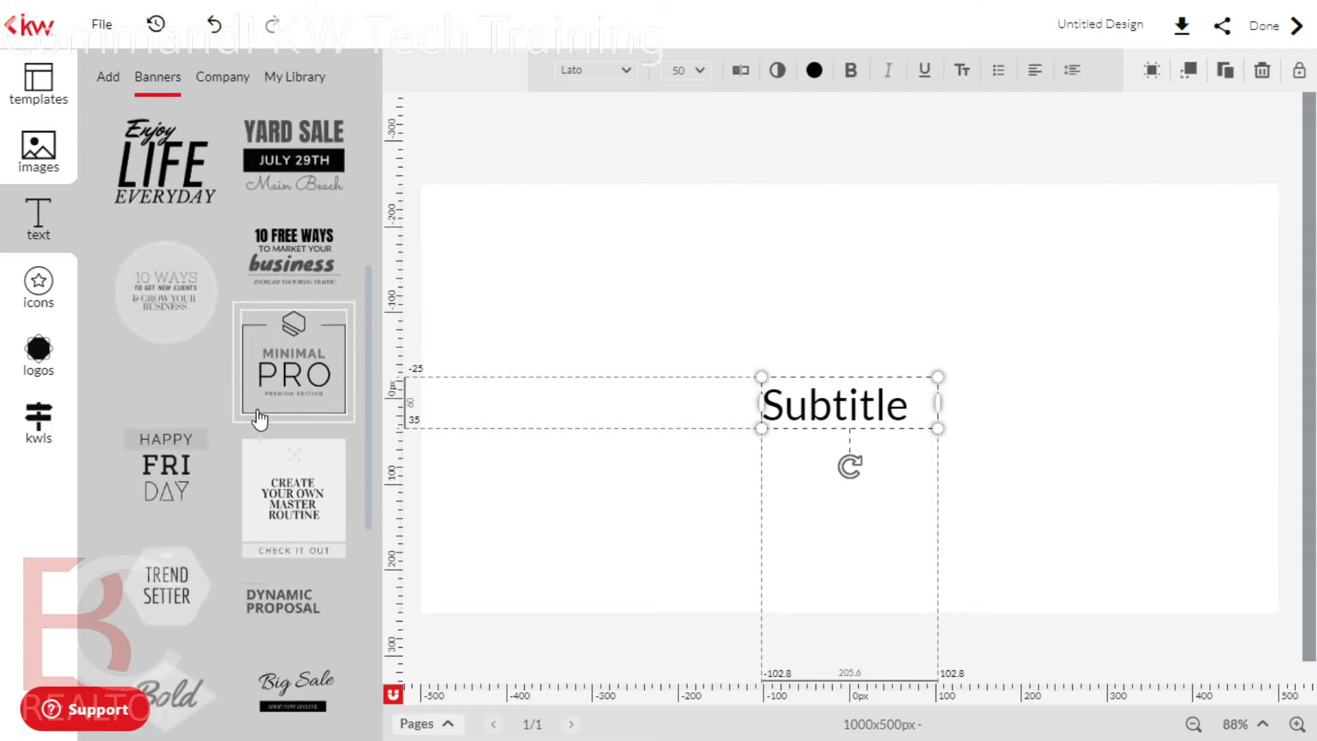
{"action": "scroll", "coordinate": [293, 451], "scroll_direction": "down", "scroll_amount": 10}
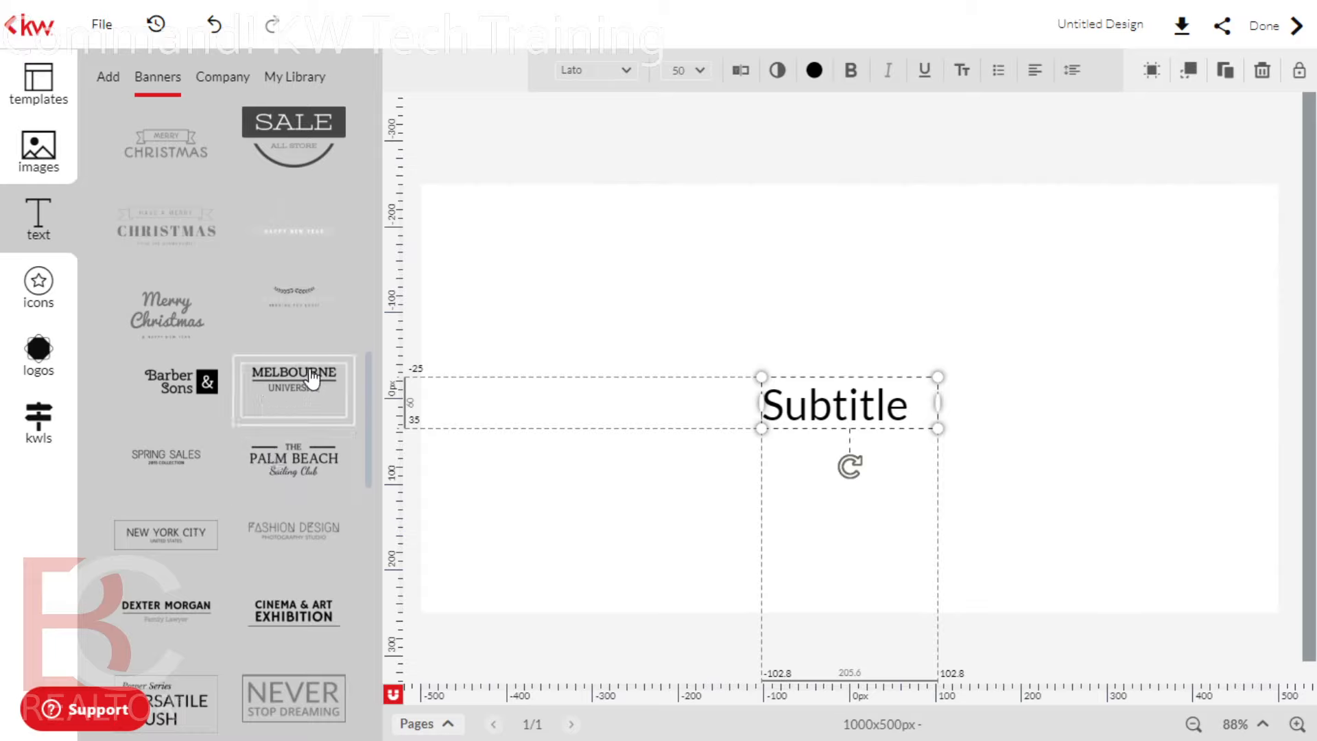
{"action": "scroll", "coordinate": [142, 508], "scroll_direction": "down", "scroll_amount": 2}
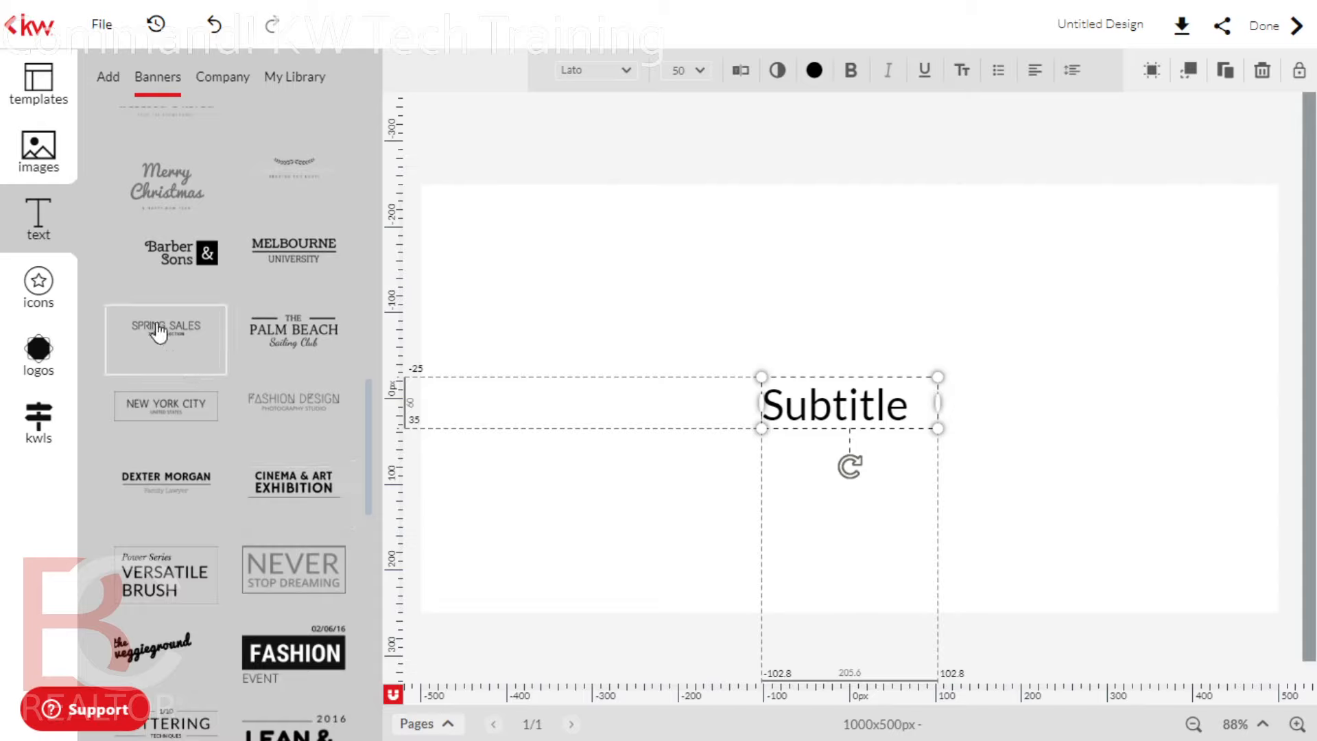
Place the Spring Sales banner below Subtitle and change its headline to REALTOR
{"action": "left_click_drag", "start_coordinate": [159, 333], "coordinate": [882, 531]}
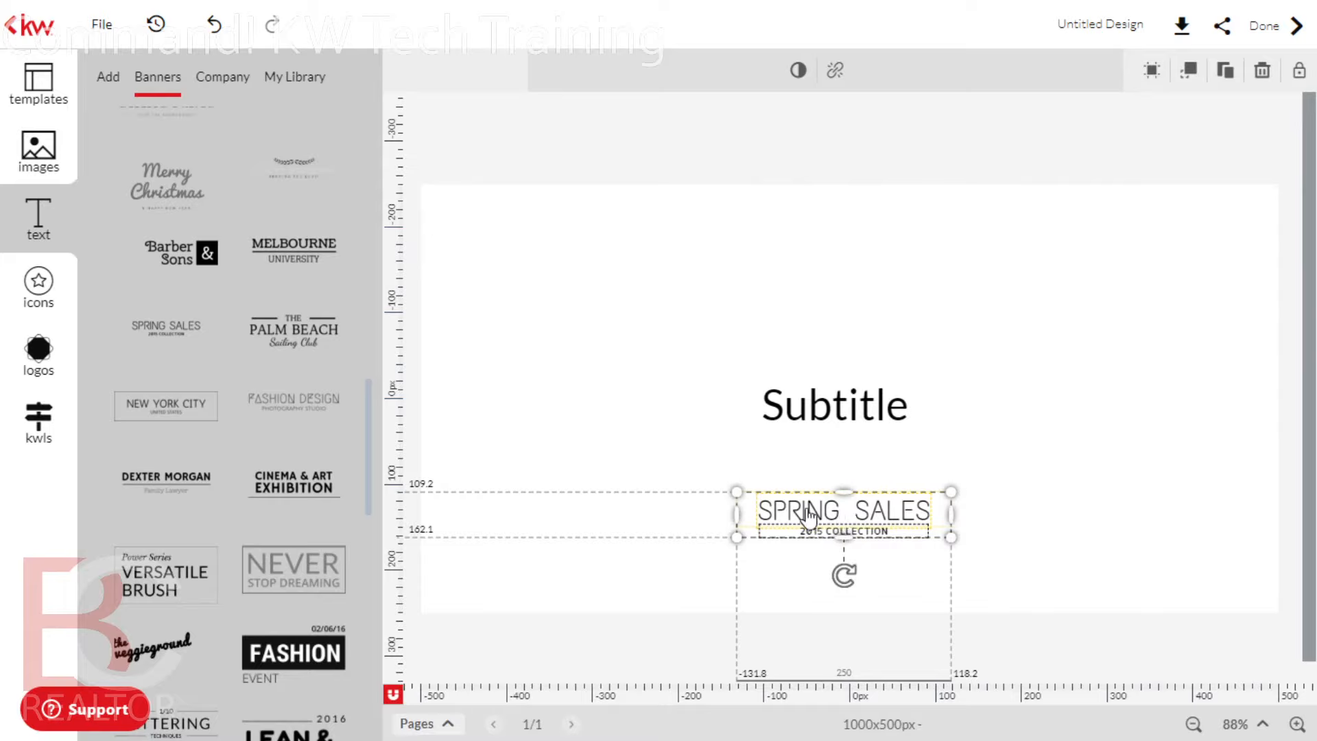
{"action": "left_click_drag", "start_coordinate": [814, 514], "coordinate": [931, 520]}
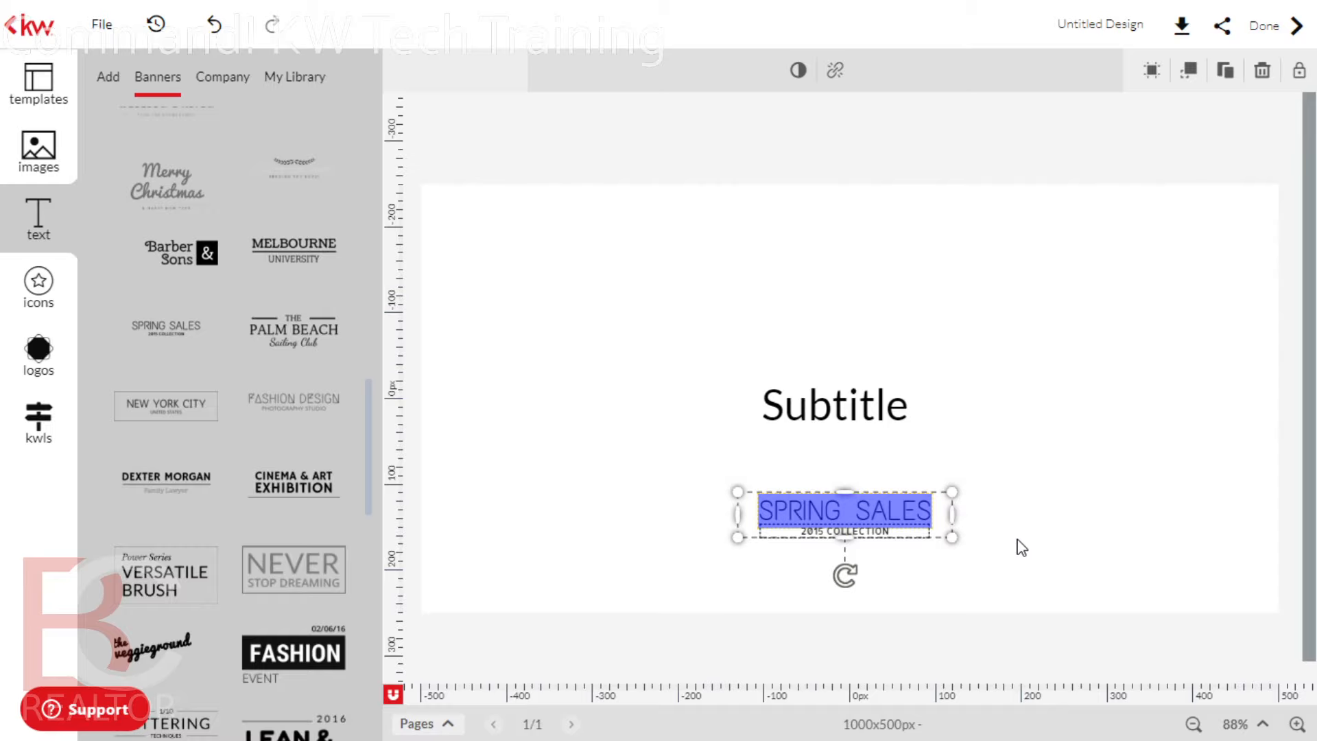
{"action": "type", "text": "REALTOR"}
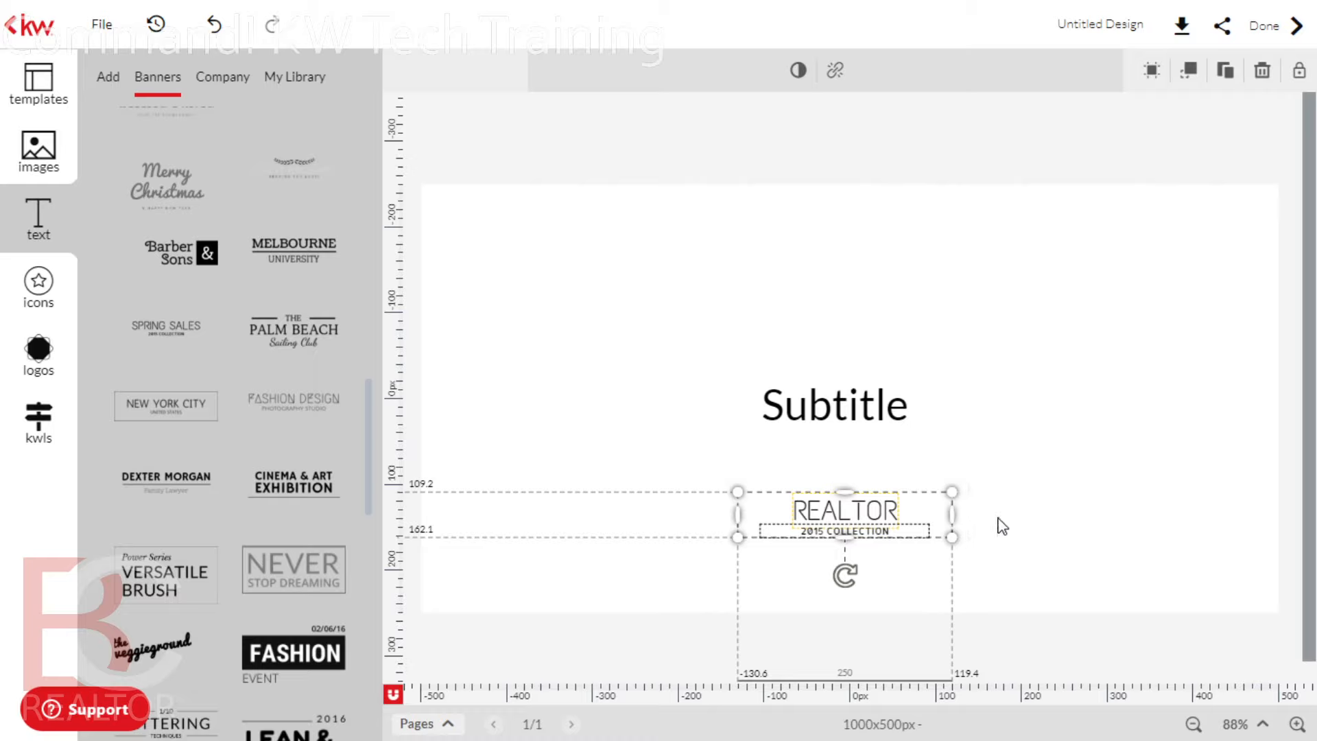
Replace the banner's 2015 COLLECTION line with the agent's license number
{"action": "left_click", "coordinate": [999, 527]}
{"action": "left_click", "coordinate": [843, 531]}
{"action": "left_click", "coordinate": [822, 536]}
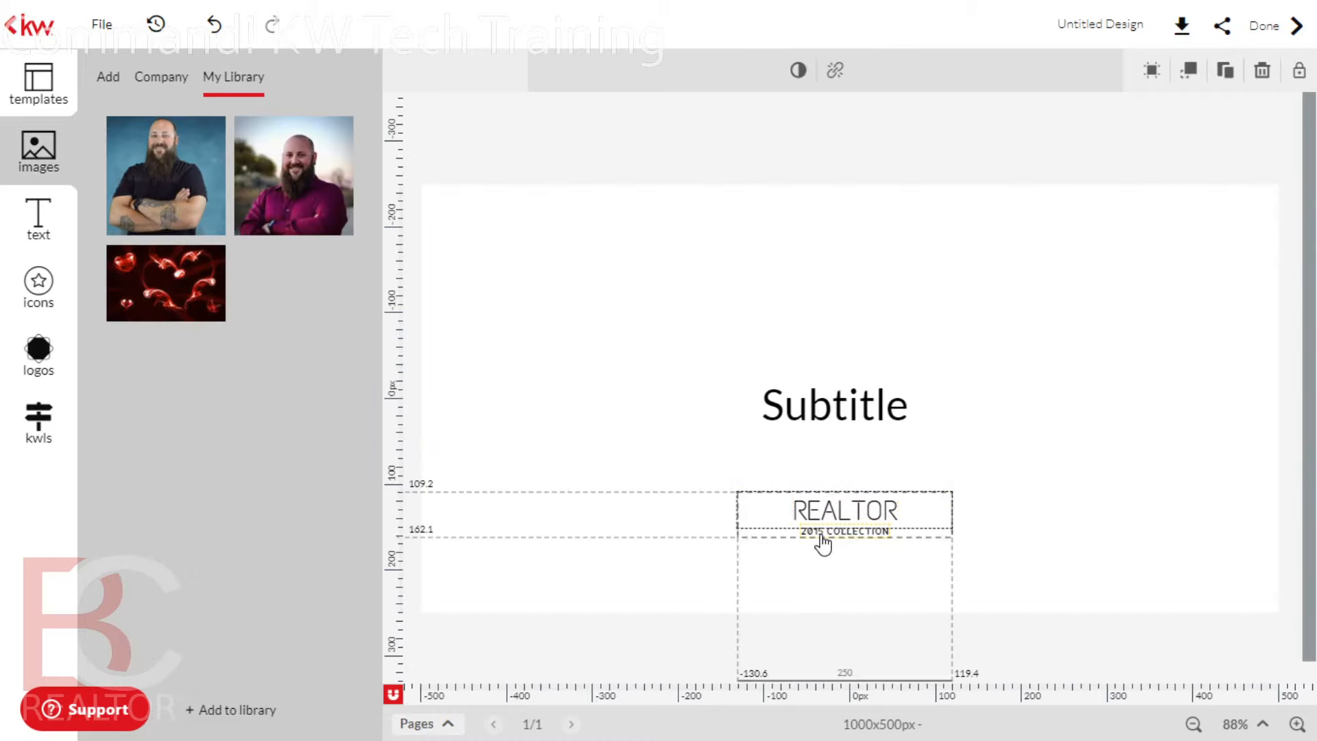
{"action": "left_click", "coordinate": [824, 541]}
{"action": "left_click_drag", "start_coordinate": [801, 532], "coordinate": [917, 529]}
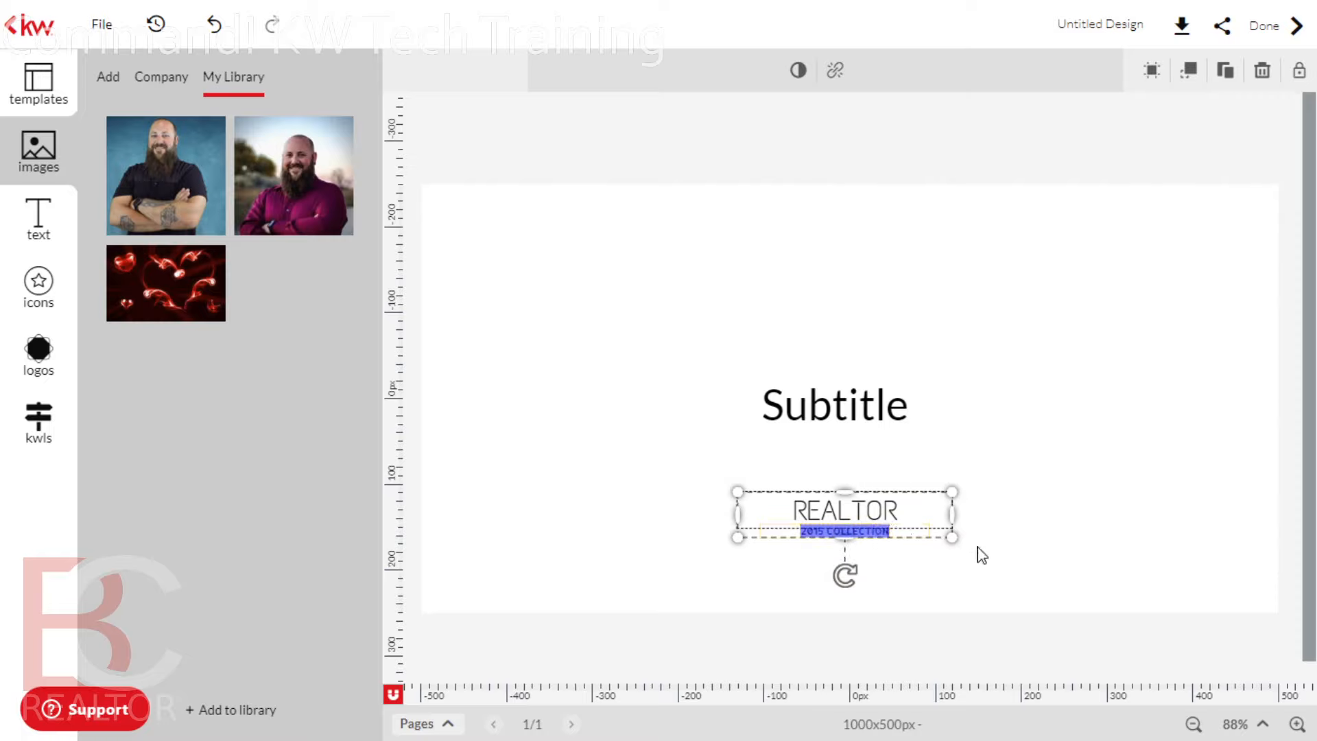
{"action": "type", "text": "q"}
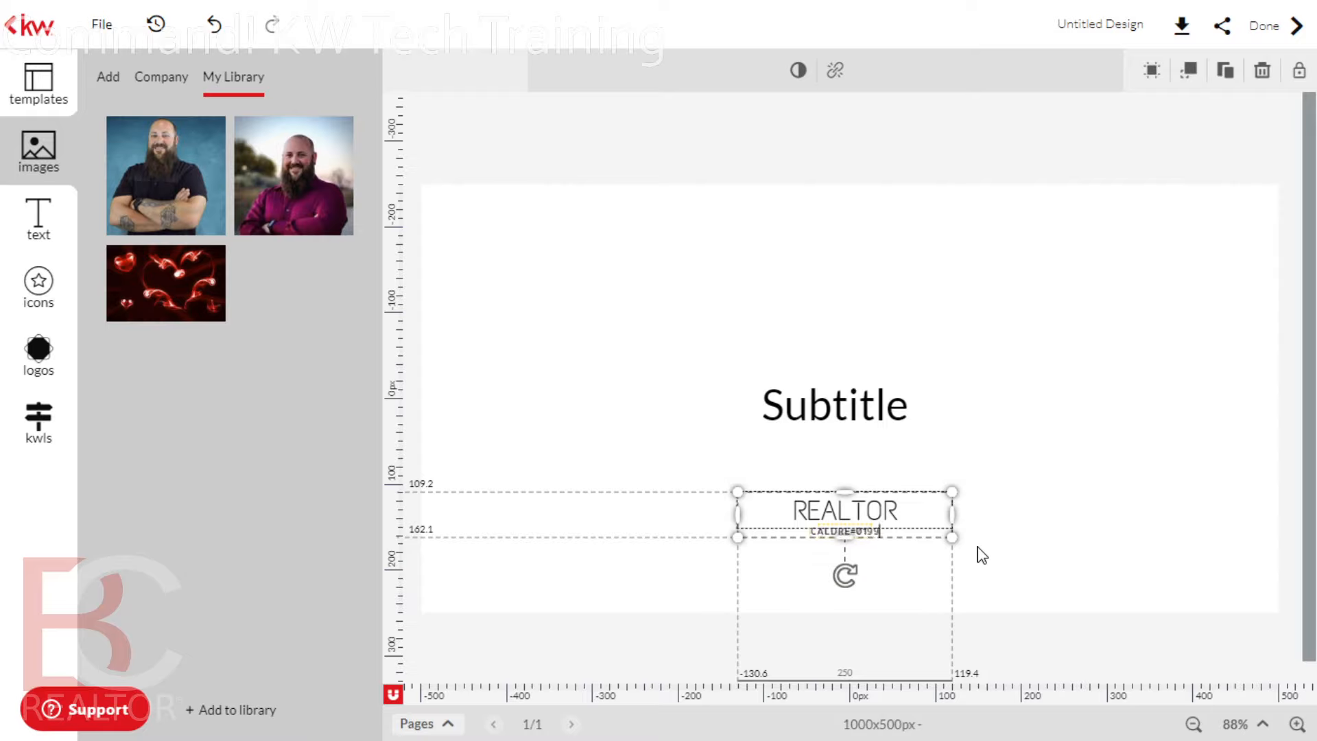
{"action": "type", "text": "0416"}
Retype the Subtitle text as the agent's full name and widen the box to one line
{"action": "left_click", "coordinate": [854, 407]}
{"action": "double_click", "coordinate": [849, 408]}
{"action": "left_click_drag", "start_coordinate": [765, 409], "coordinate": [947, 412]}
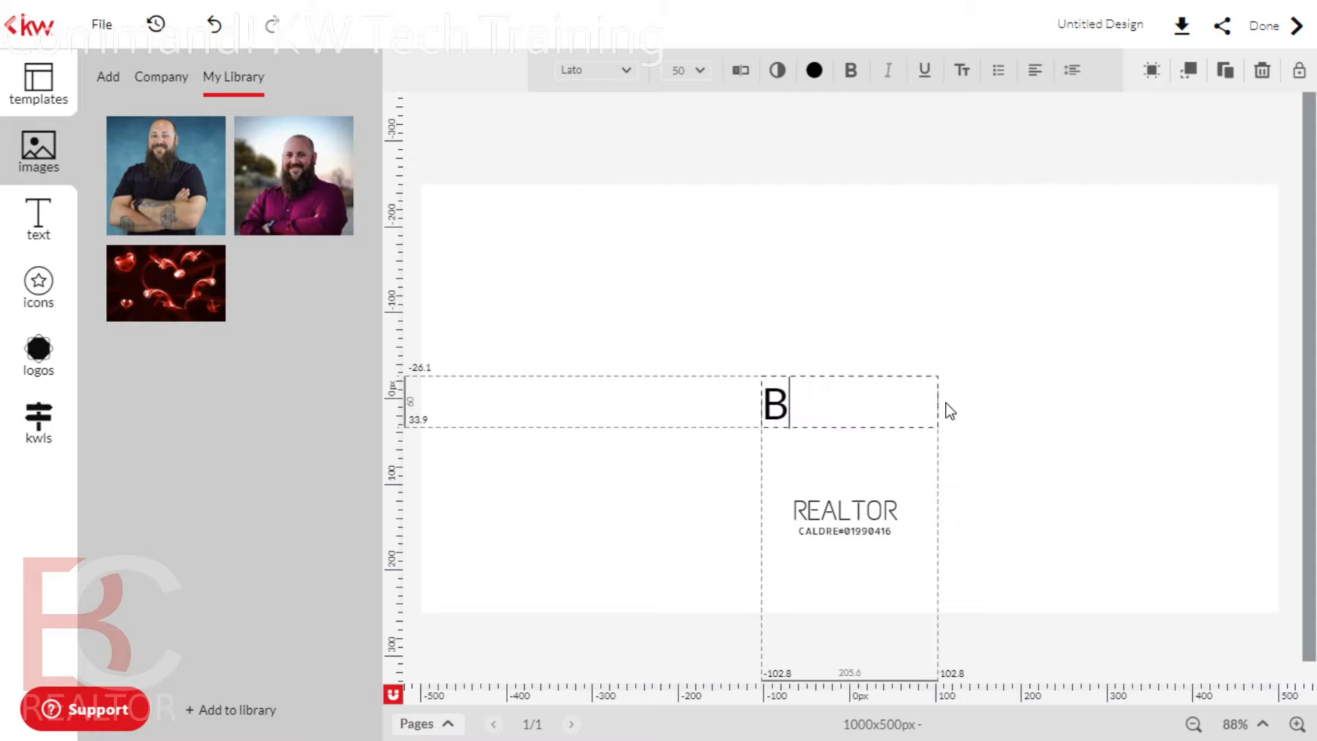
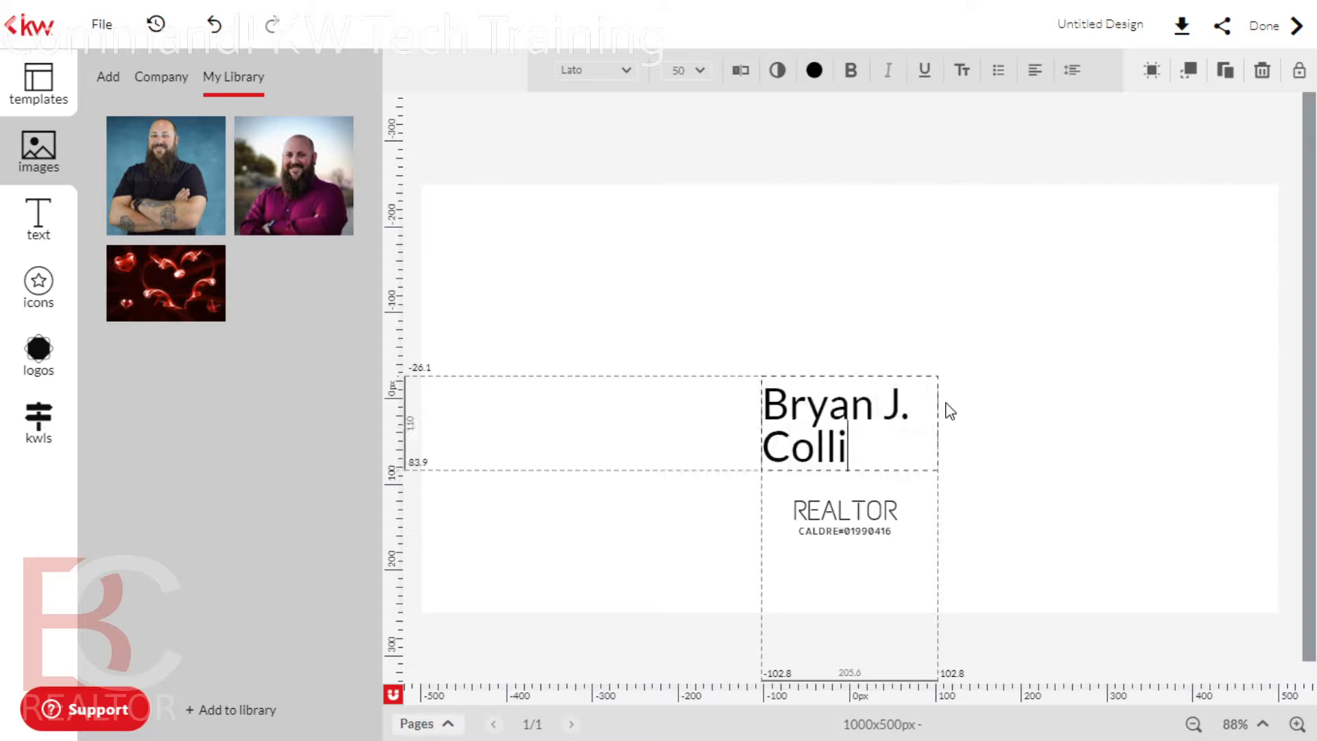
{"action": "left_click", "coordinate": [989, 377]}
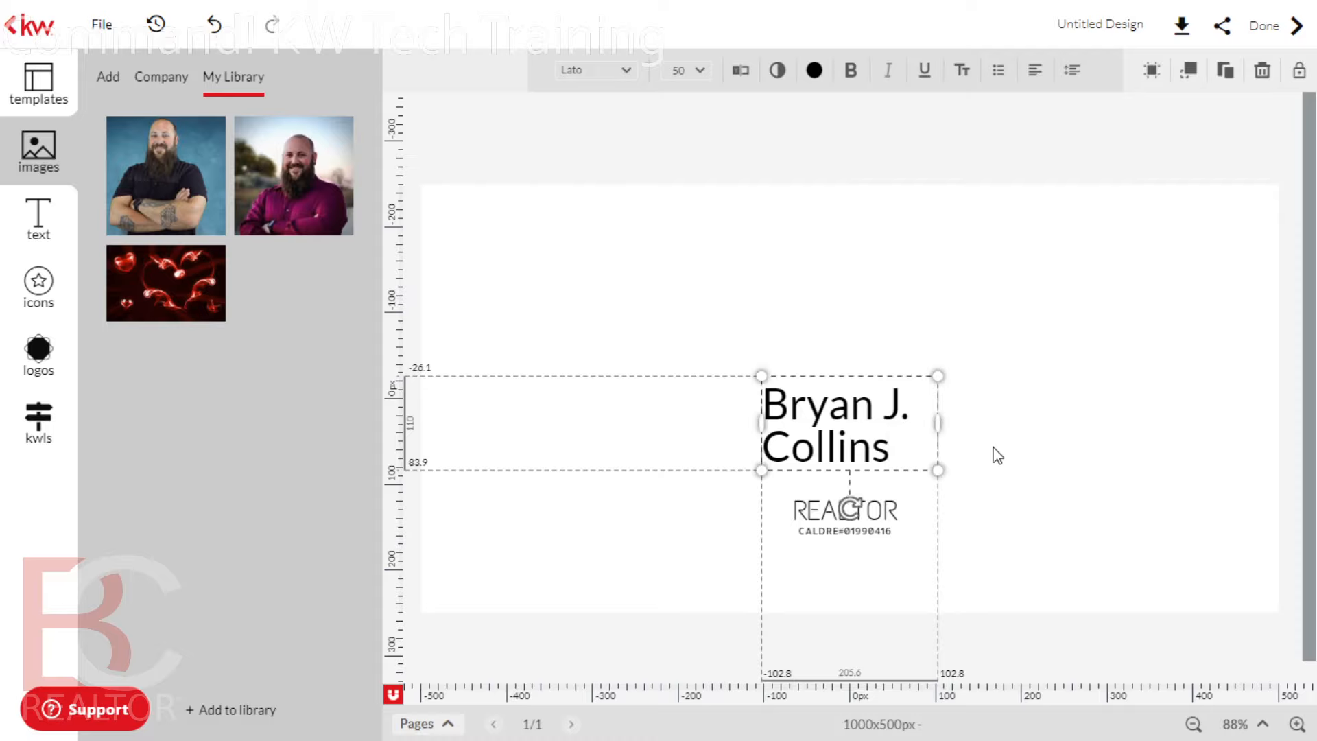
{"action": "left_click_drag", "start_coordinate": [935, 426], "coordinate": [1058, 402]}
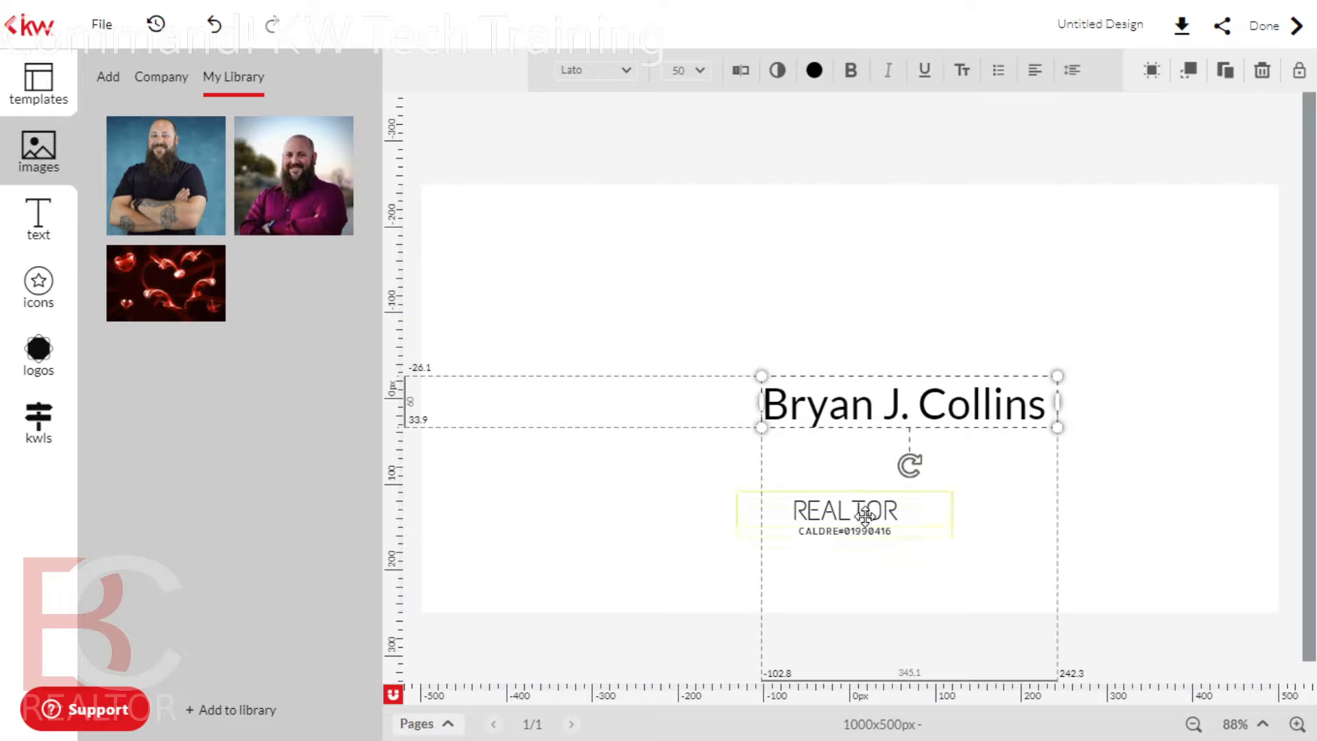
Move the REALTOR banner up under the name and enlarge the REALTOR and license group
{"action": "left_click_drag", "start_coordinate": [863, 529], "coordinate": [857, 467]}
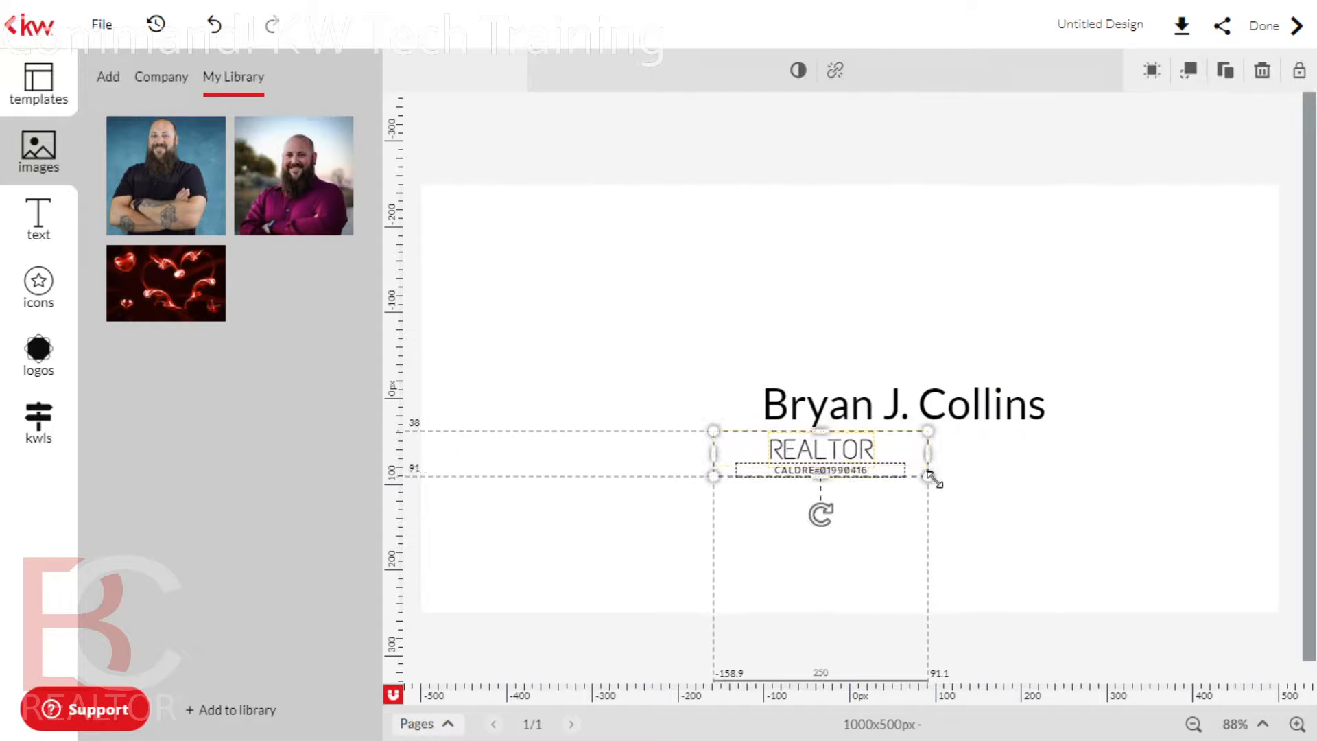
{"action": "left_click_drag", "start_coordinate": [941, 476], "coordinate": [1069, 546]}
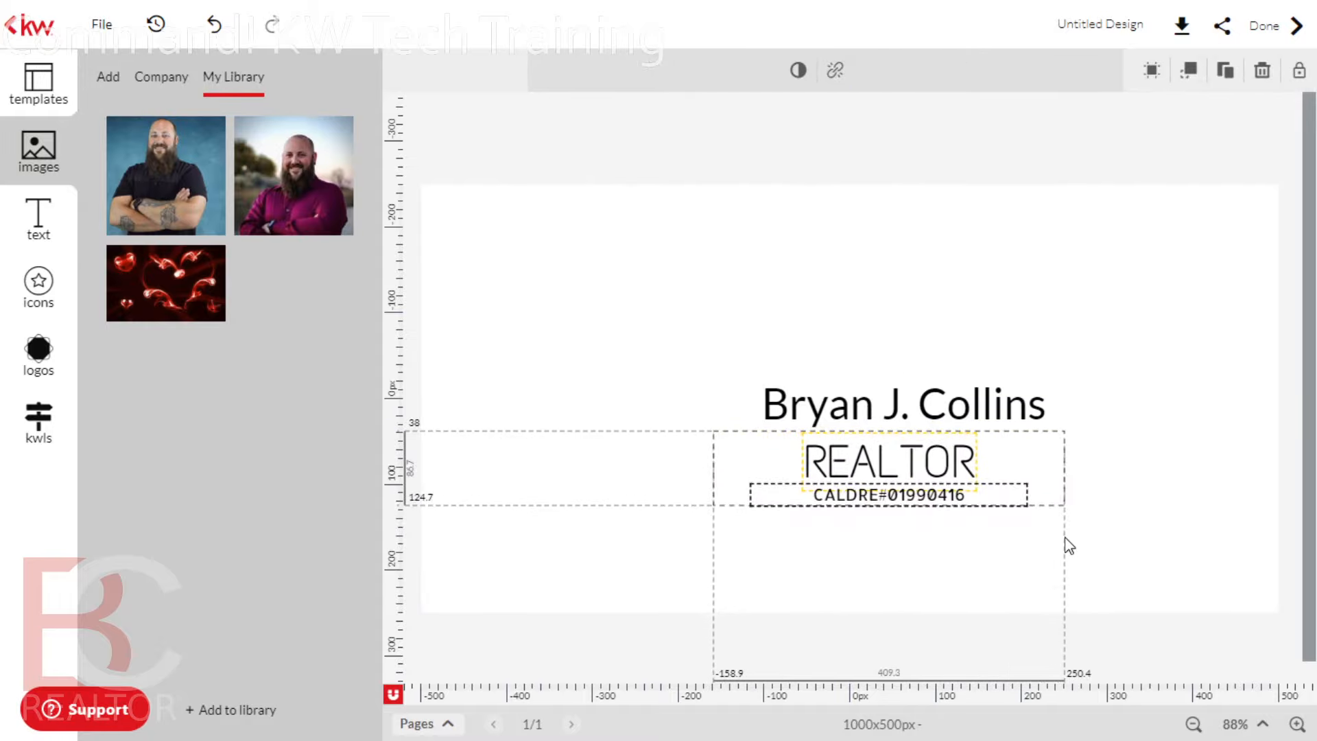
{"action": "left_click", "coordinate": [920, 553]}
{"action": "mouse_move", "coordinate": [915, 464]}
{"action": "left_mouse_down"}
{"action": "mouse_move", "coordinate": [936, 472]}
{"action": "mouse_move", "coordinate": [899, 473]}
{"action": "mouse_move", "coordinate": [938, 472]}
{"action": "left_mouse_up"}
Change the agent's name to the Liar Script font
{"action": "left_click", "coordinate": [1067, 373]}
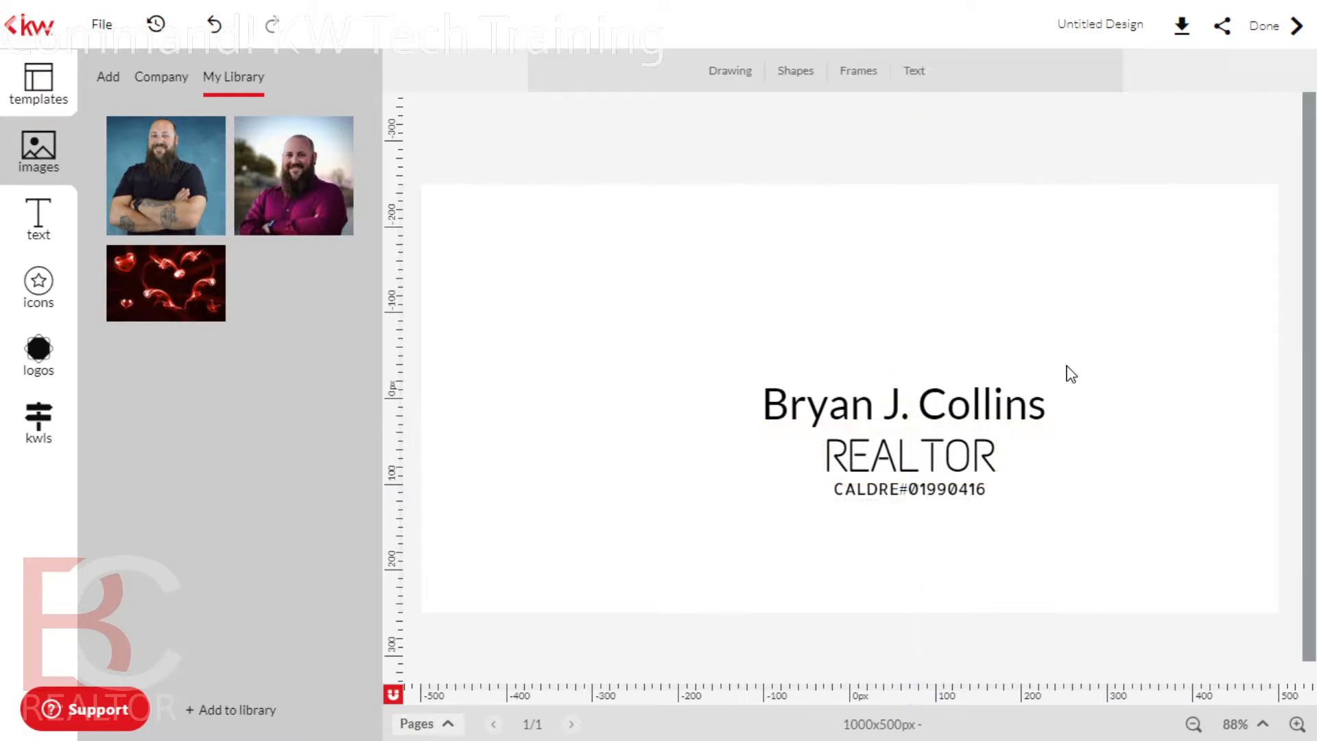
{"action": "left_click", "coordinate": [866, 418]}
{"action": "left_click", "coordinate": [866, 418]}
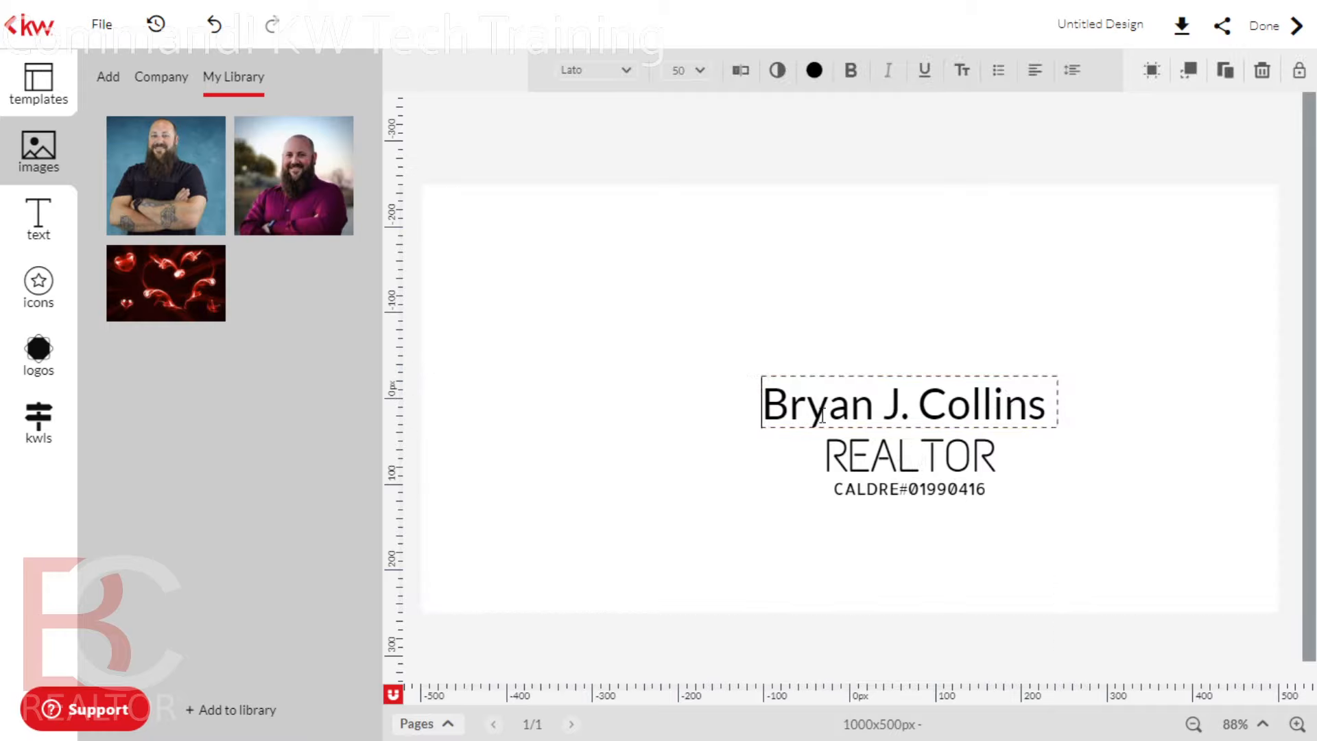
{"action": "left_click", "coordinate": [760, 410]}
{"action": "left_click", "coordinate": [777, 410]}
{"action": "left_click_drag", "start_coordinate": [763, 408], "coordinate": [1072, 406]}
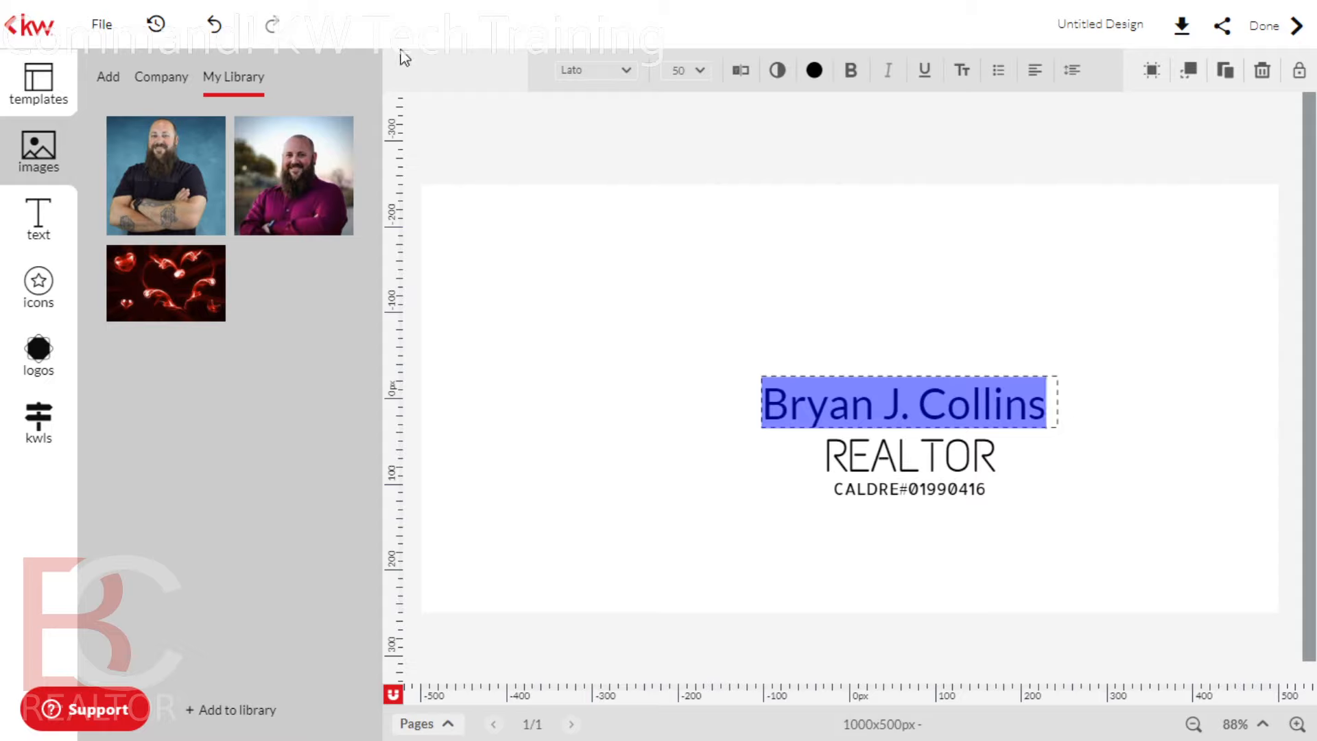
{"action": "left_click", "coordinate": [630, 71]}
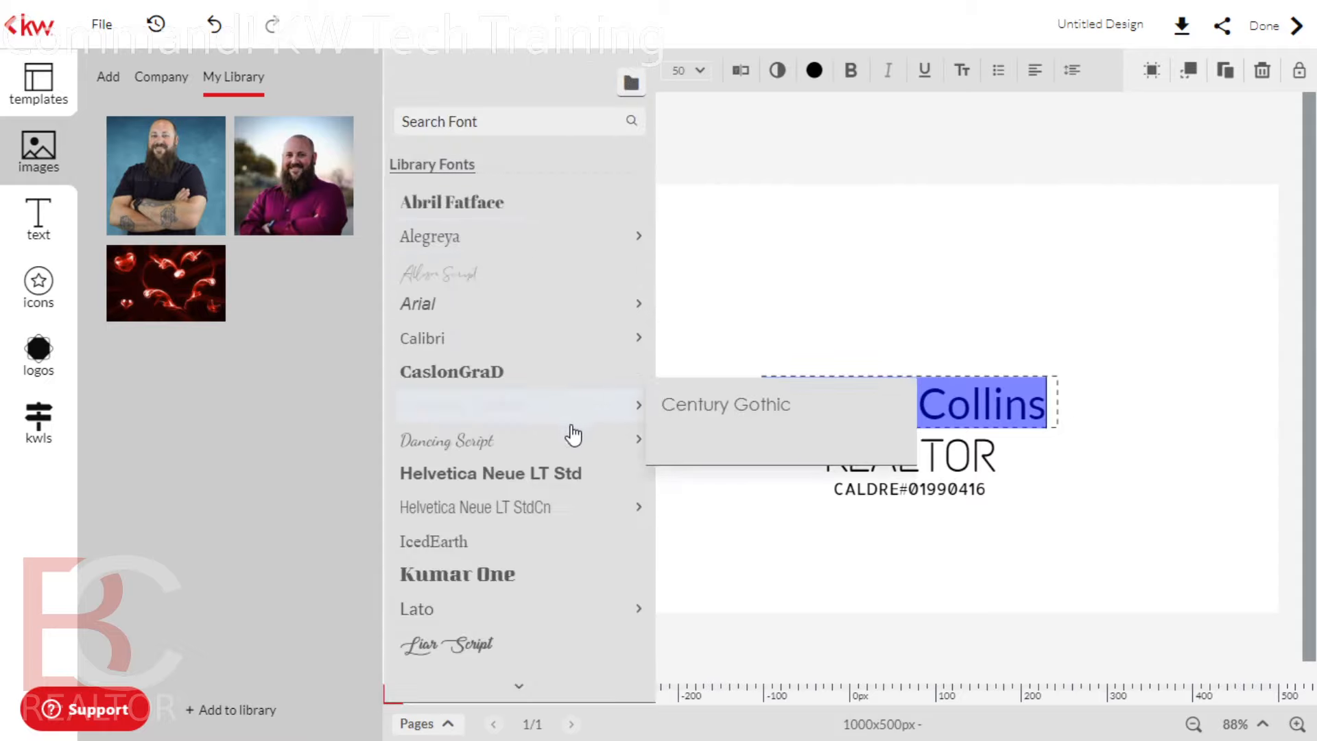
{"action": "scroll", "coordinate": [572, 467], "scroll_direction": "down", "scroll_amount": 2}
{"action": "mouse_move", "coordinate": [568, 495]}
{"action": "scroll", "coordinate": [566, 496], "scroll_direction": "down", "scroll_amount": 2}
{"action": "scroll", "coordinate": [560, 497], "scroll_direction": "up", "scroll_amount": 2}
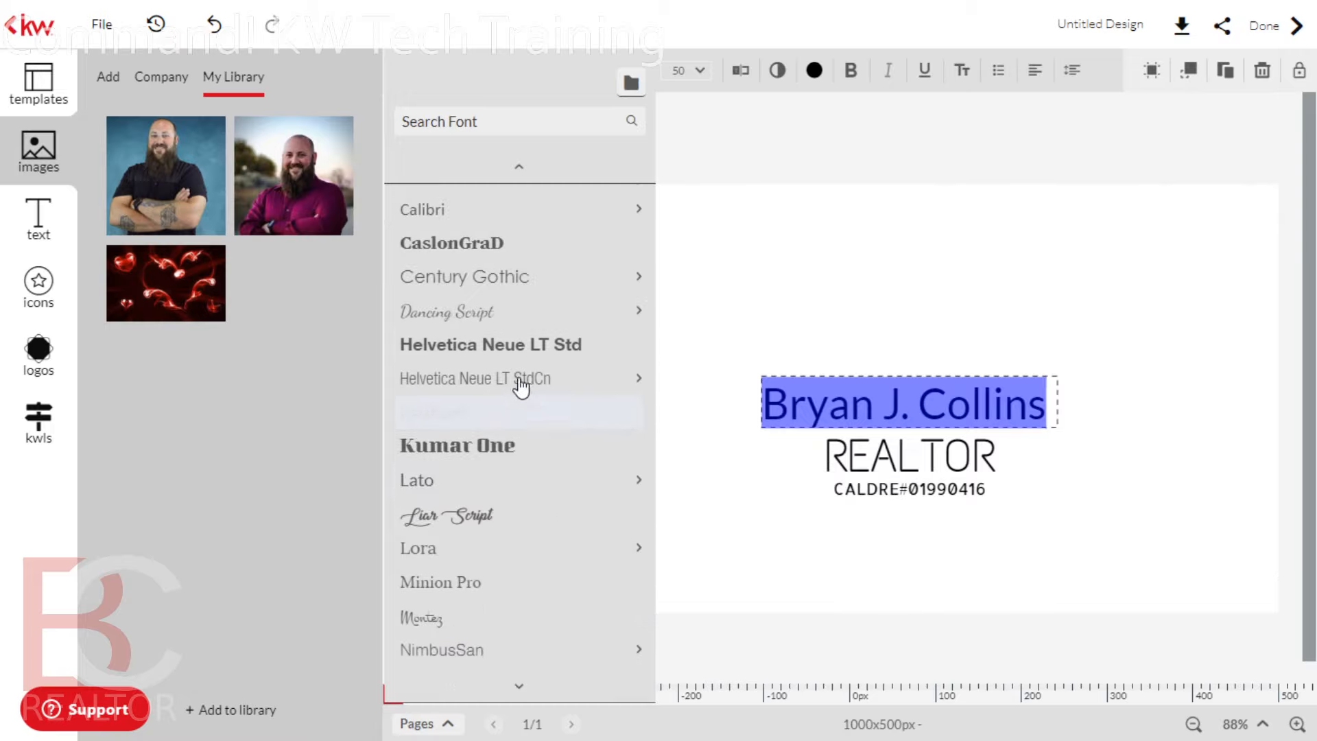
{"action": "mouse_move", "coordinate": [509, 320]}
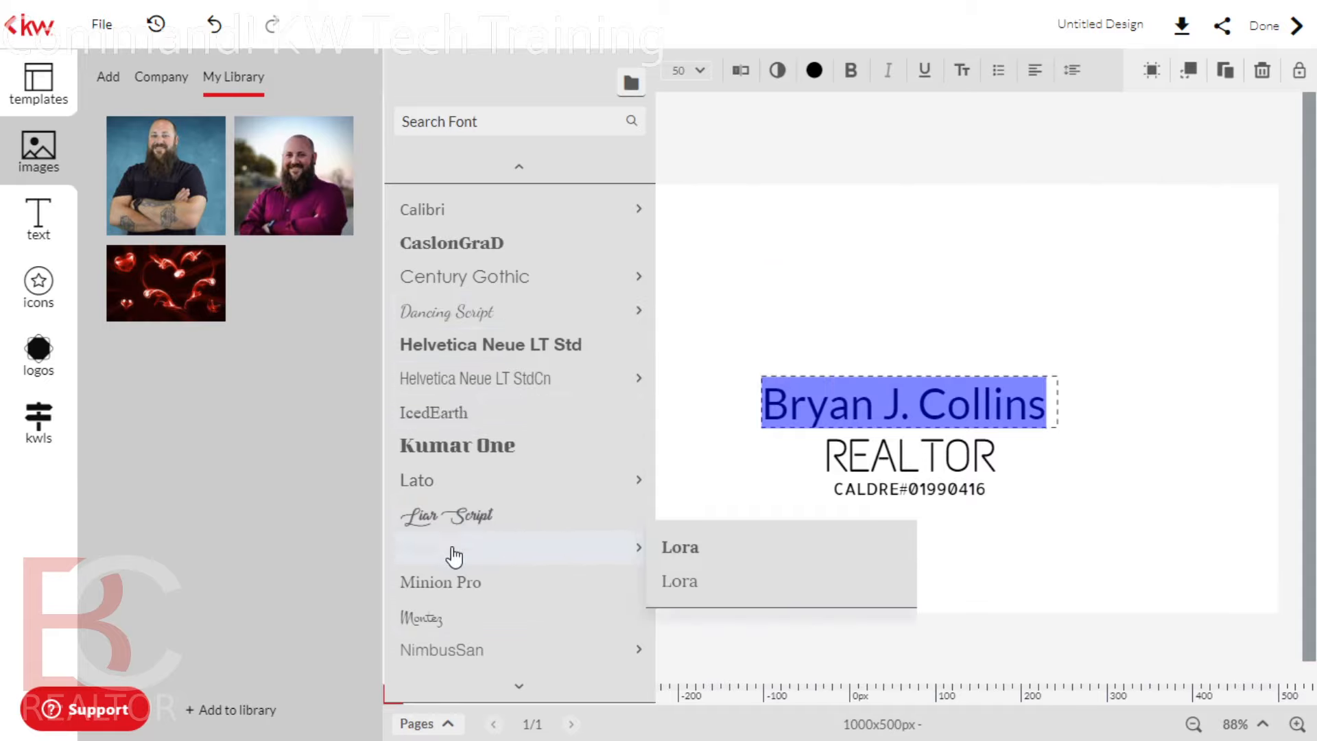
{"action": "left_click", "coordinate": [453, 520]}
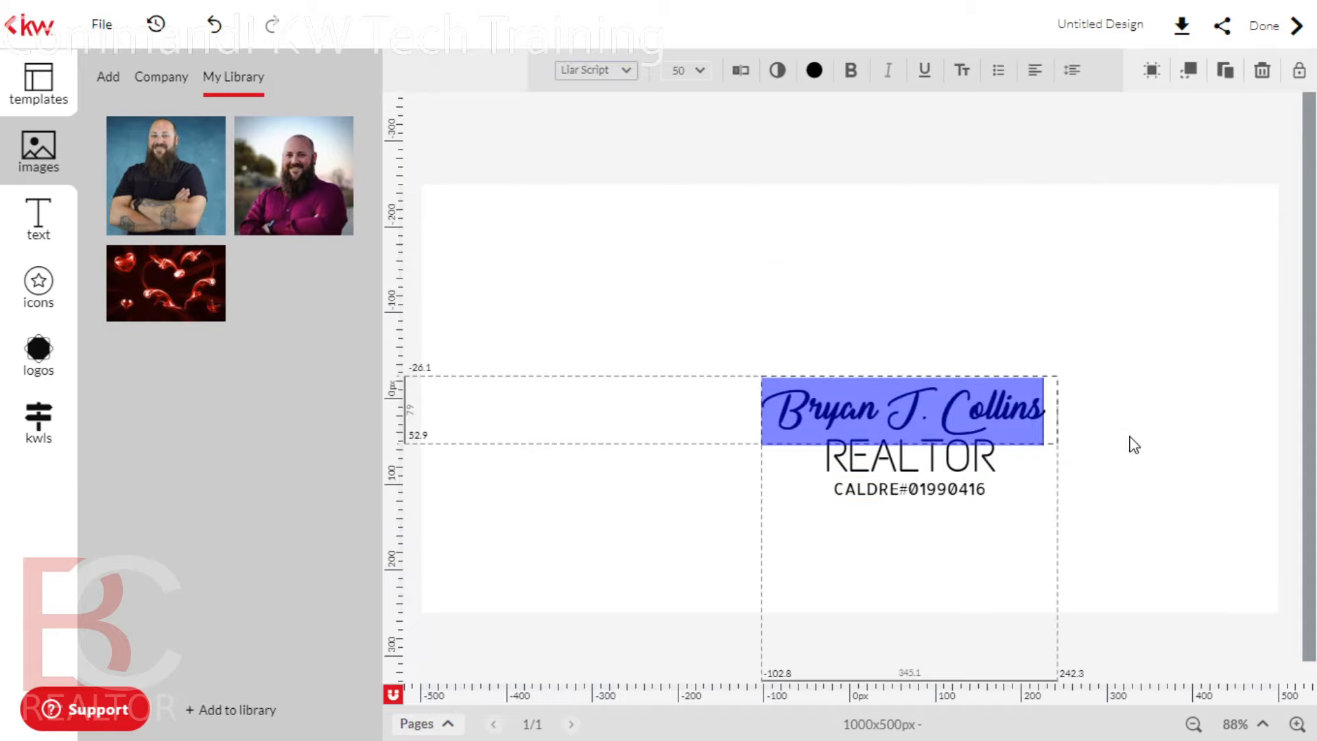
{"action": "left_click", "coordinate": [1124, 360]}
Nudge the REALTOR and license group slightly upward
{"action": "left_click", "coordinate": [990, 480]}
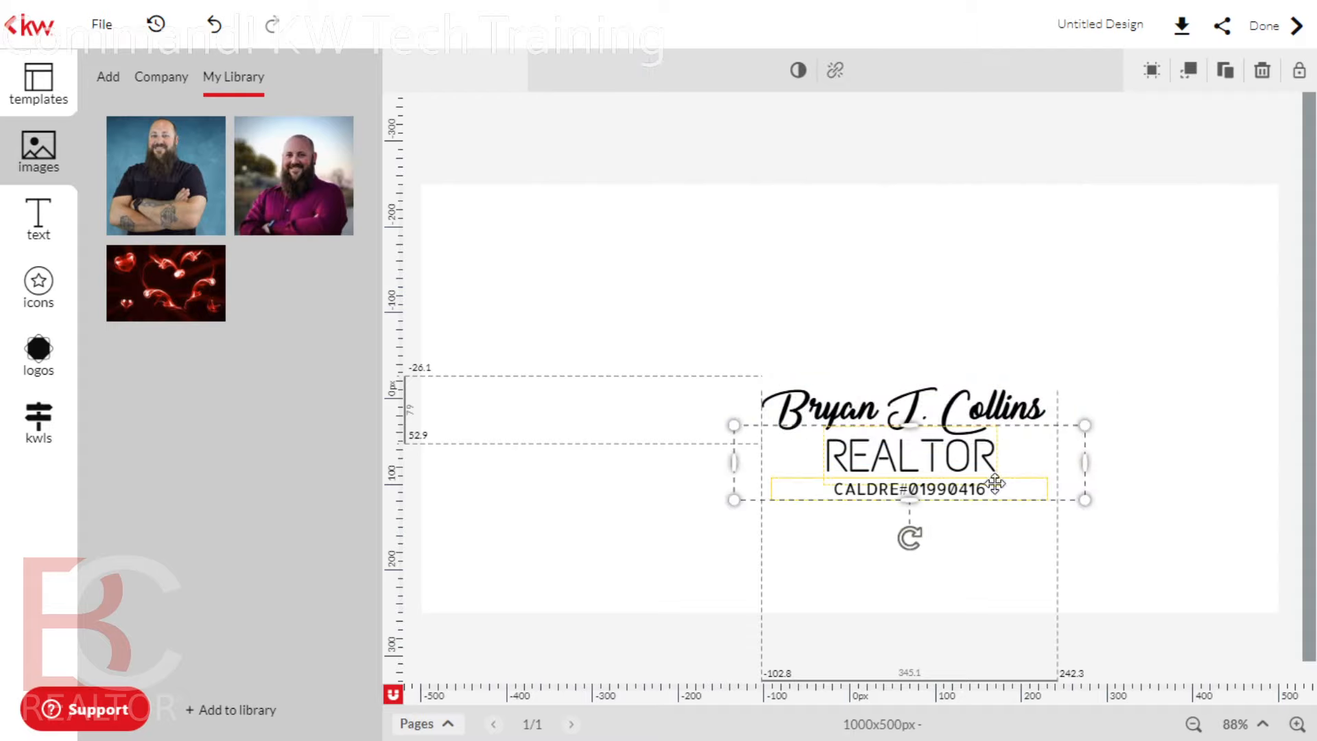
{"action": "left_click", "coordinate": [999, 604]}
{"action": "left_click_drag", "start_coordinate": [919, 460], "coordinate": [925, 457]}
{"action": "left_click", "coordinate": [1033, 349]}
{"action": "left_click", "coordinate": [1033, 349]}
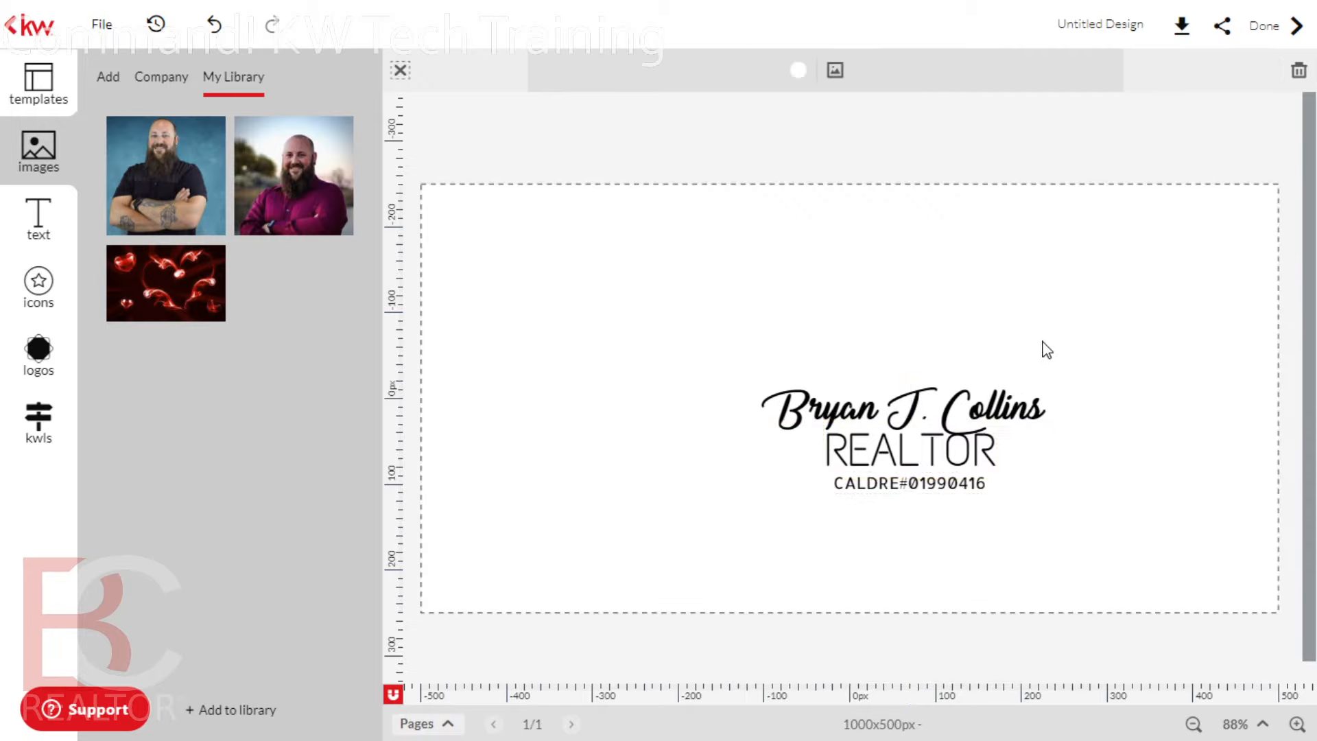
{"action": "left_click_drag", "start_coordinate": [948, 449], "coordinate": [952, 449]}
{"action": "left_click", "coordinate": [1056, 332]}
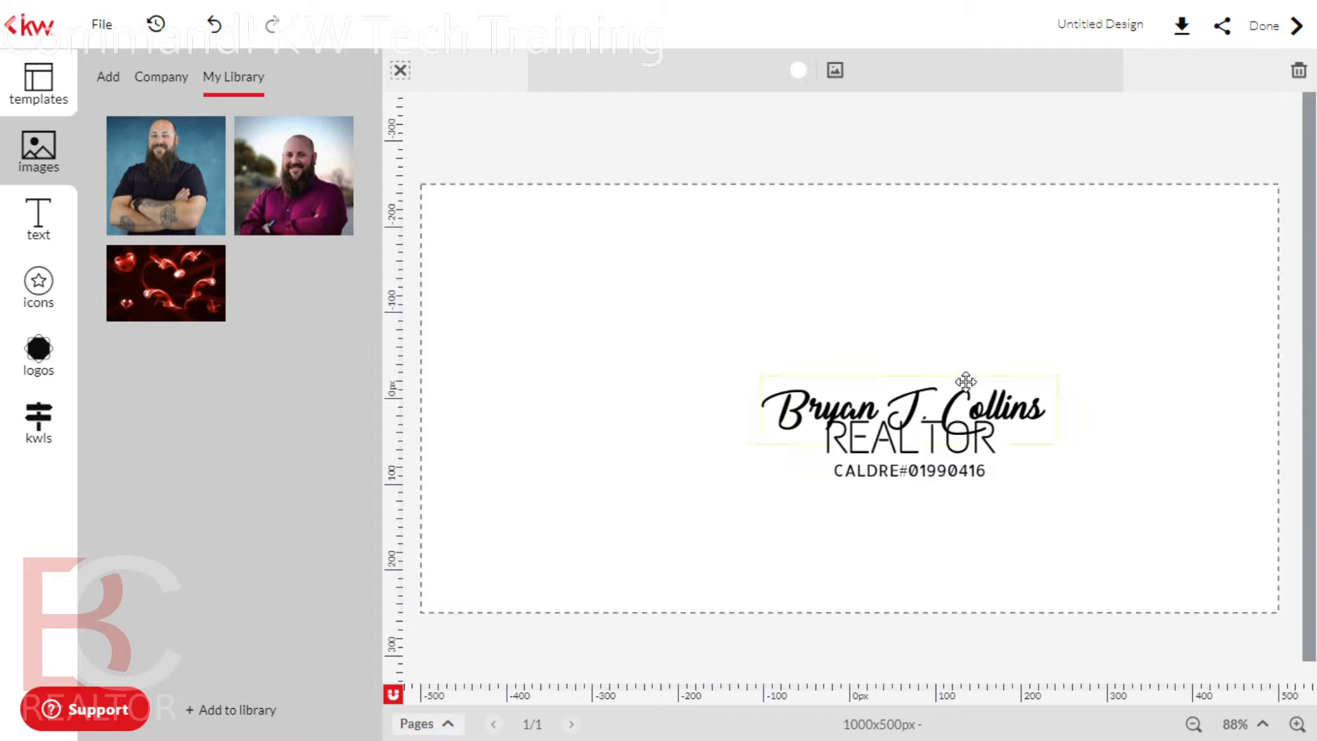
Switch the name to the thinner Allison Script font and move the REALTOR group below it
{"action": "left_click", "coordinate": [1008, 401]}
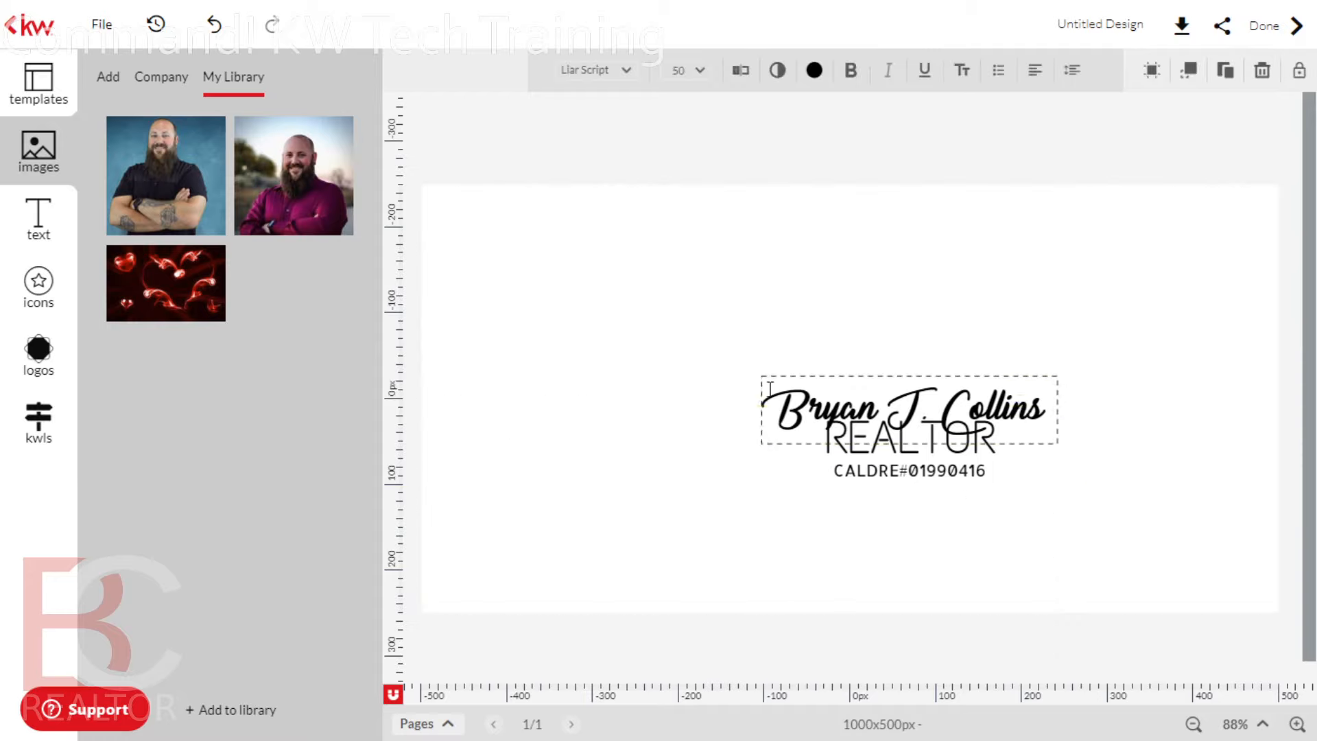
{"action": "left_click_drag", "start_coordinate": [760, 410], "coordinate": [1071, 394]}
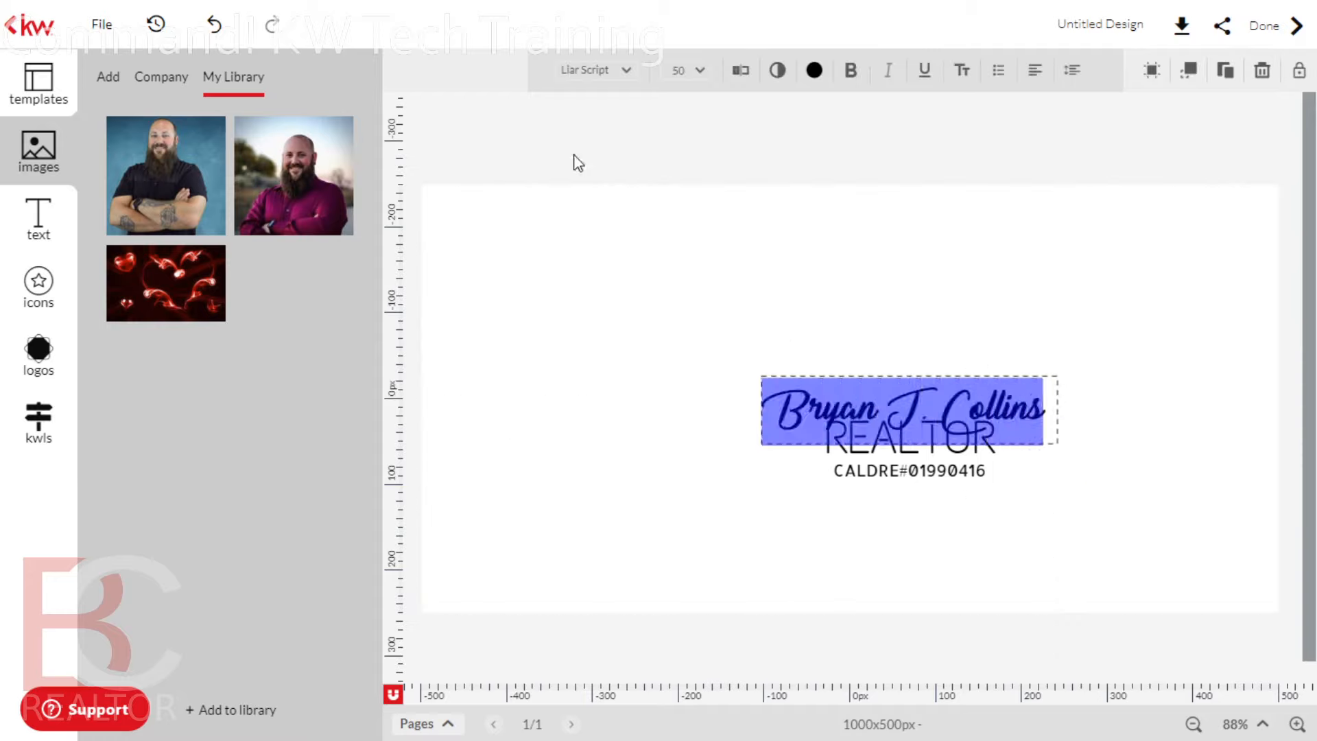
{"action": "left_click", "coordinate": [609, 76]}
{"action": "scroll", "coordinate": [512, 316], "scroll_direction": "up", "scroll_amount": 2}
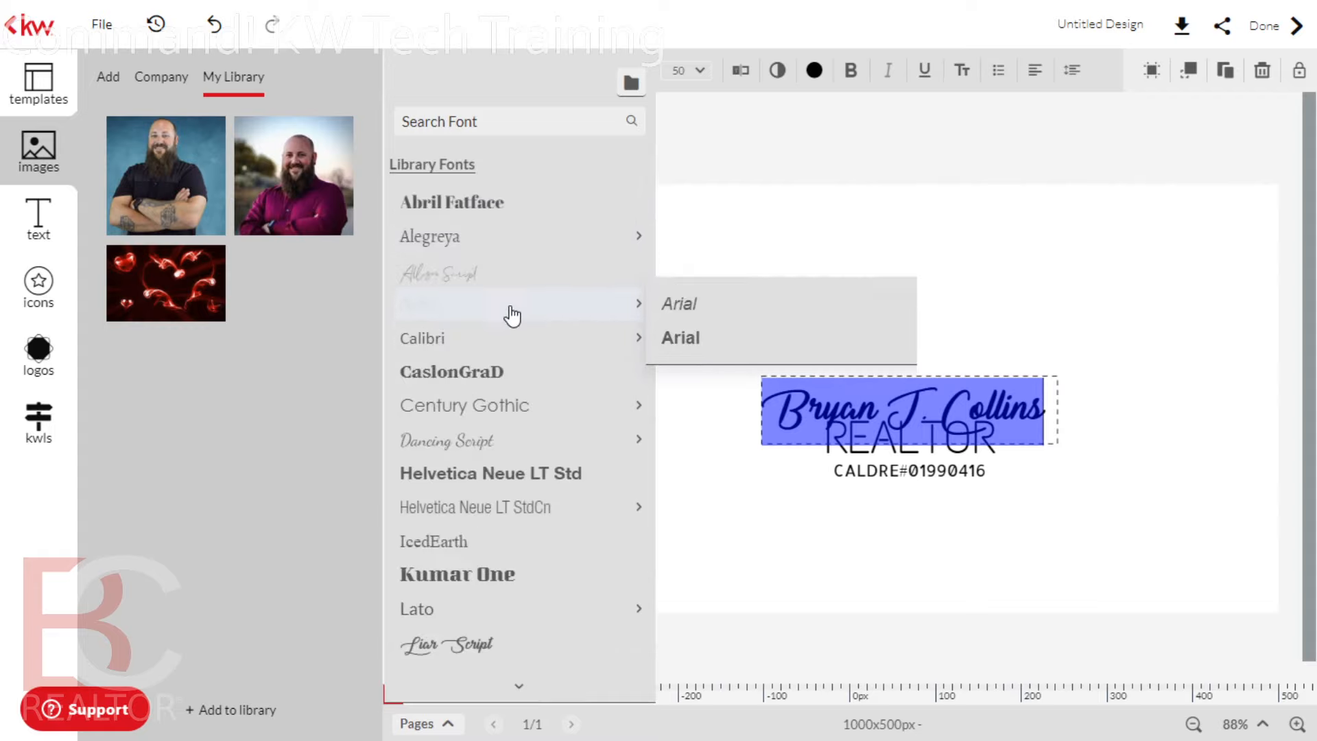
{"action": "left_click", "coordinate": [445, 280]}
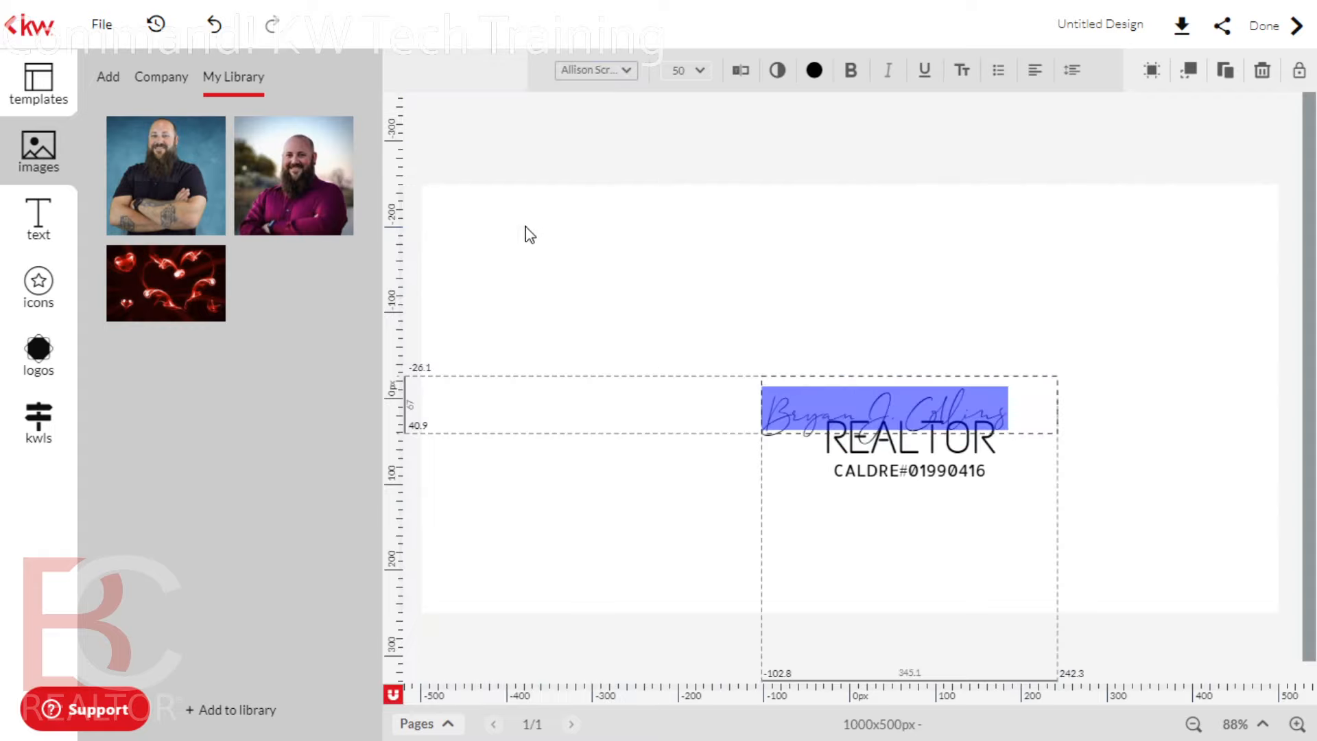
{"action": "left_click", "coordinate": [1123, 385]}
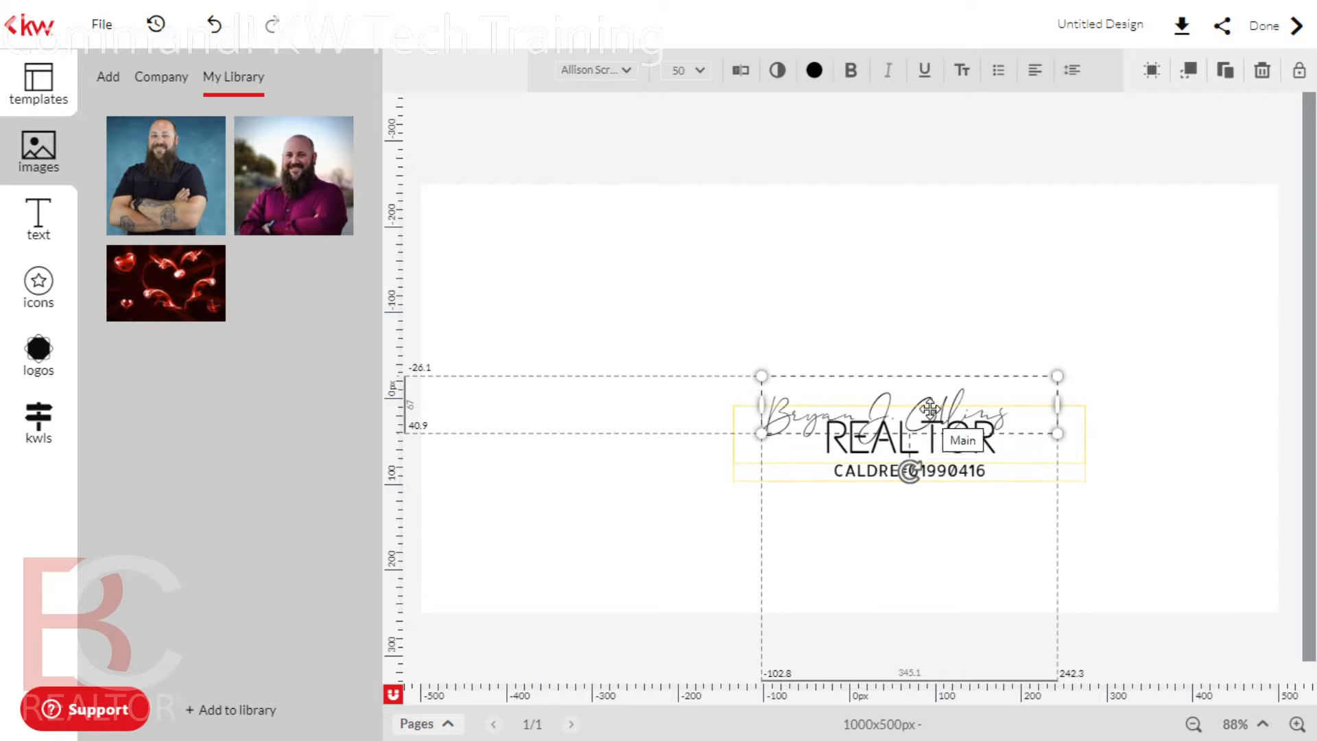
{"action": "left_click_drag", "start_coordinate": [930, 409], "coordinate": [902, 425]}
Narrow the name's text box, adjust the REALTOR group's width and shift it left
{"action": "left_click", "coordinate": [1002, 324]}
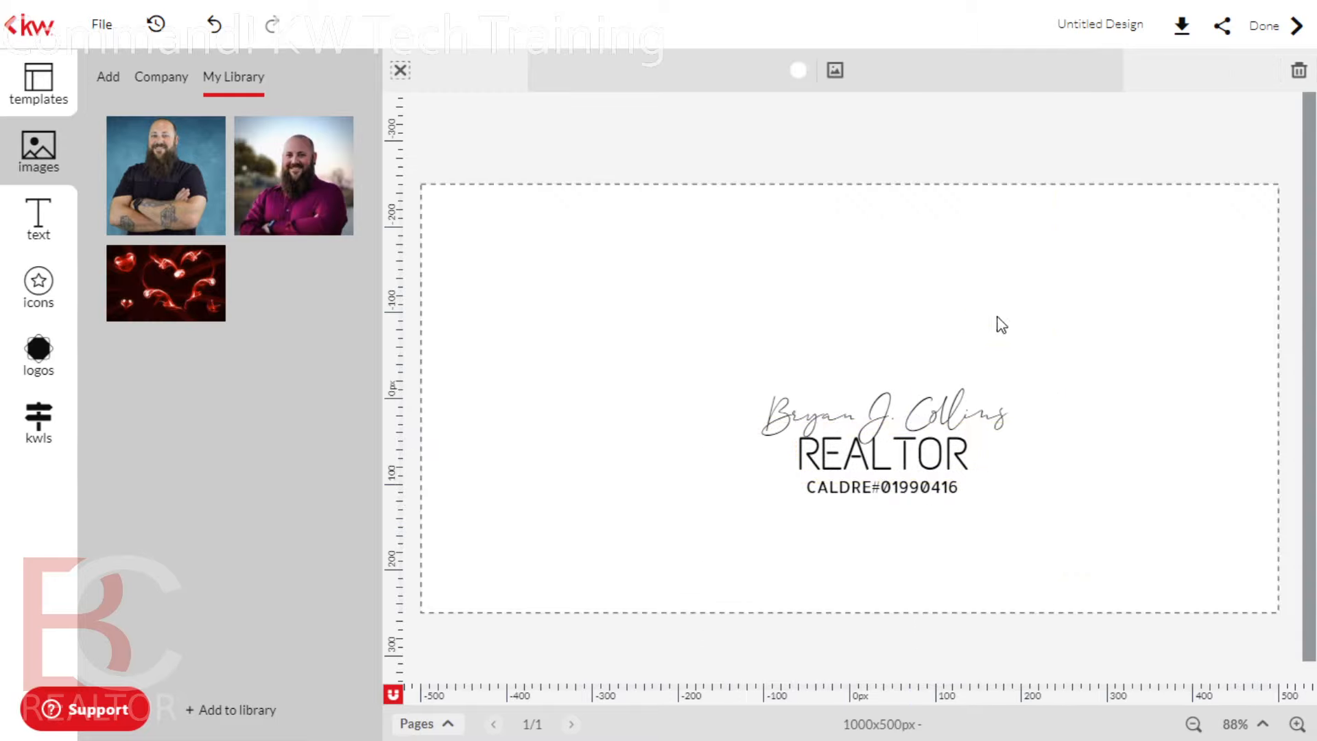
{"action": "left_click", "coordinate": [968, 409]}
{"action": "left_click_drag", "start_coordinate": [1058, 402], "coordinate": [1014, 402]}
{"action": "left_click", "coordinate": [928, 475]}
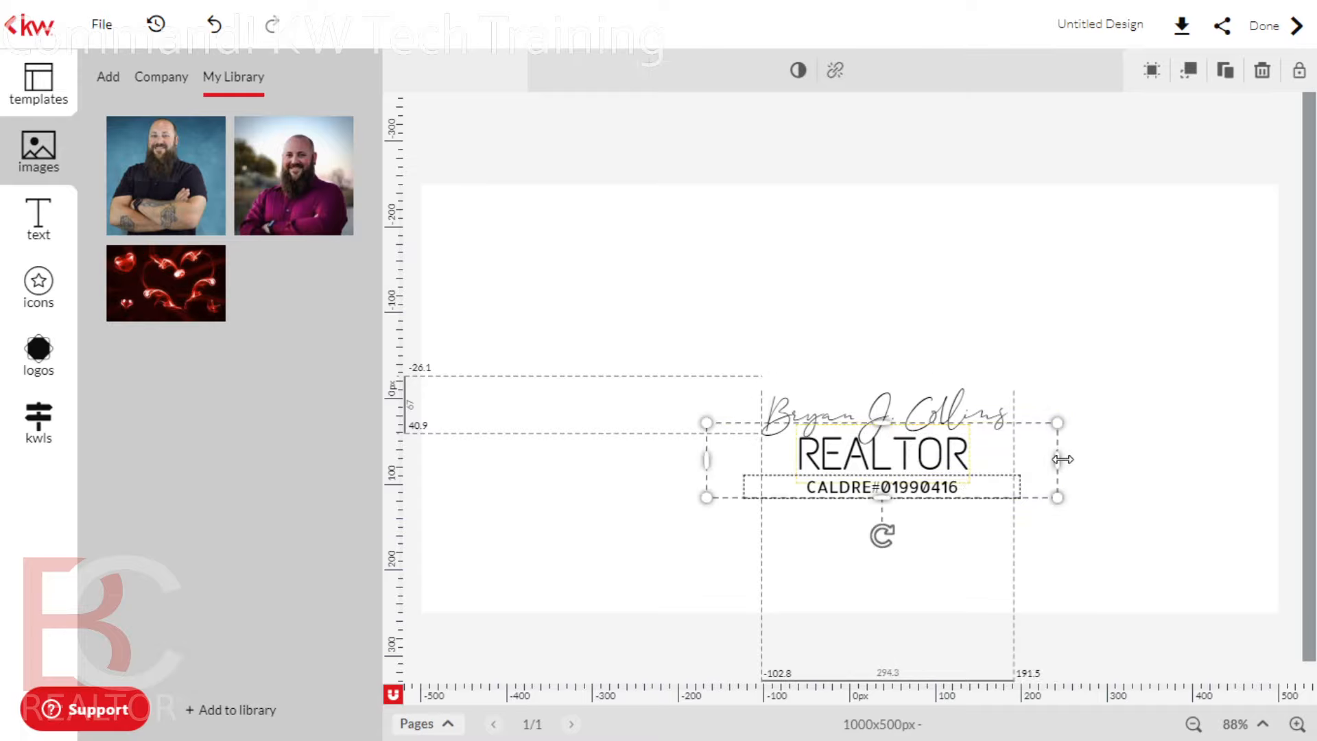
{"action": "mouse_move", "coordinate": [1062, 459]}
{"action": "left_mouse_down"}
{"action": "mouse_move", "coordinate": [1012, 457]}
{"action": "mouse_move", "coordinate": [1062, 466]}
{"action": "left_mouse_up"}
{"action": "mouse_move", "coordinate": [930, 470]}
{"action": "left_mouse_down"}
{"action": "mouse_move", "coordinate": [905, 468]}
{"action": "mouse_move", "coordinate": [937, 463]}
{"action": "left_mouse_up"}
{"action": "left_click", "coordinate": [957, 350]}
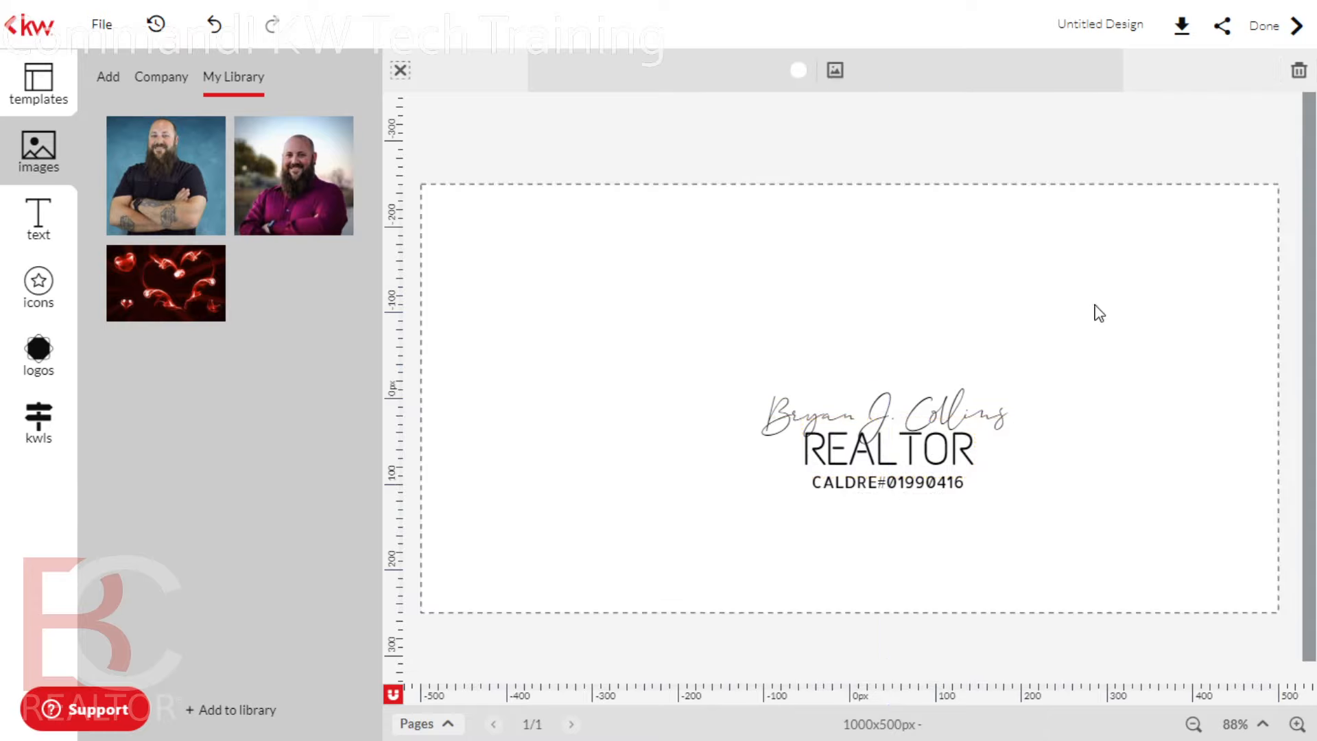
Drag the REALTOR group down, then back up to sit centred under the name
{"action": "left_click", "coordinate": [896, 473]}
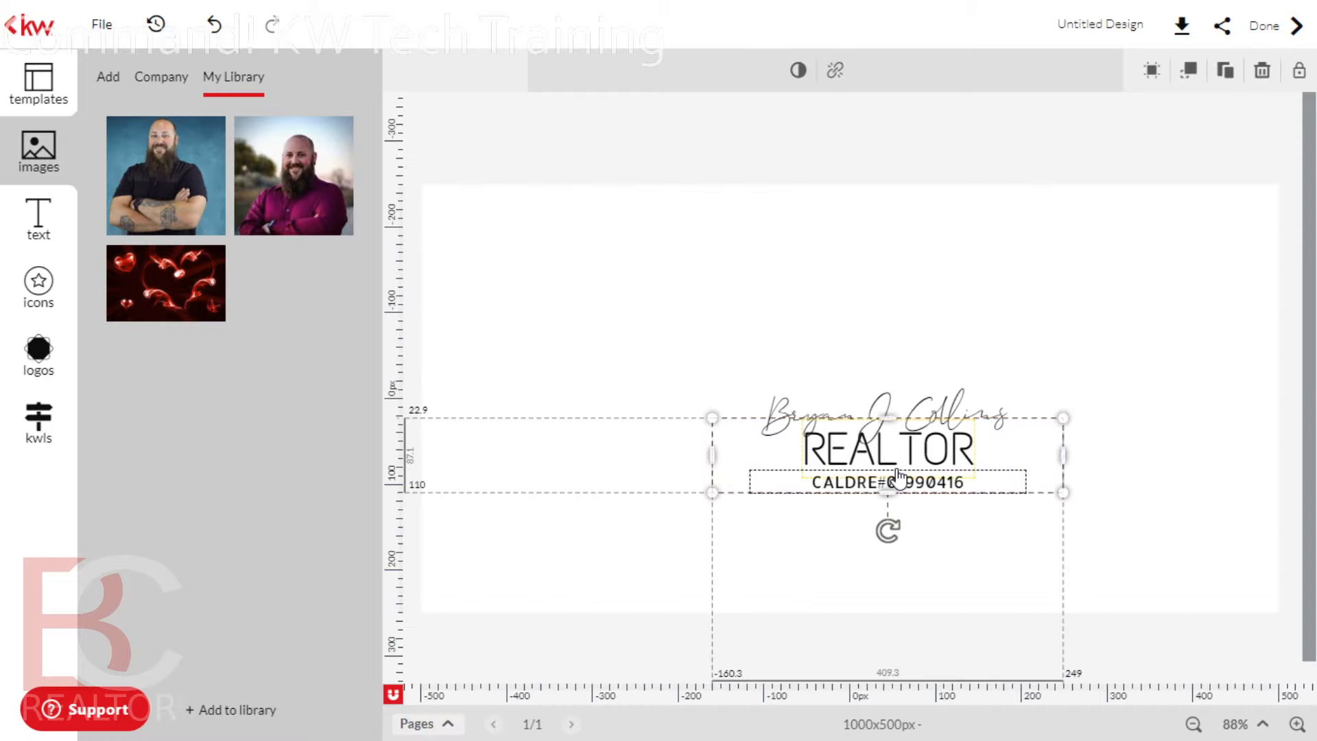
{"action": "left_click", "coordinate": [833, 456]}
{"action": "left_click_drag", "start_coordinate": [811, 451], "coordinate": [968, 455]}
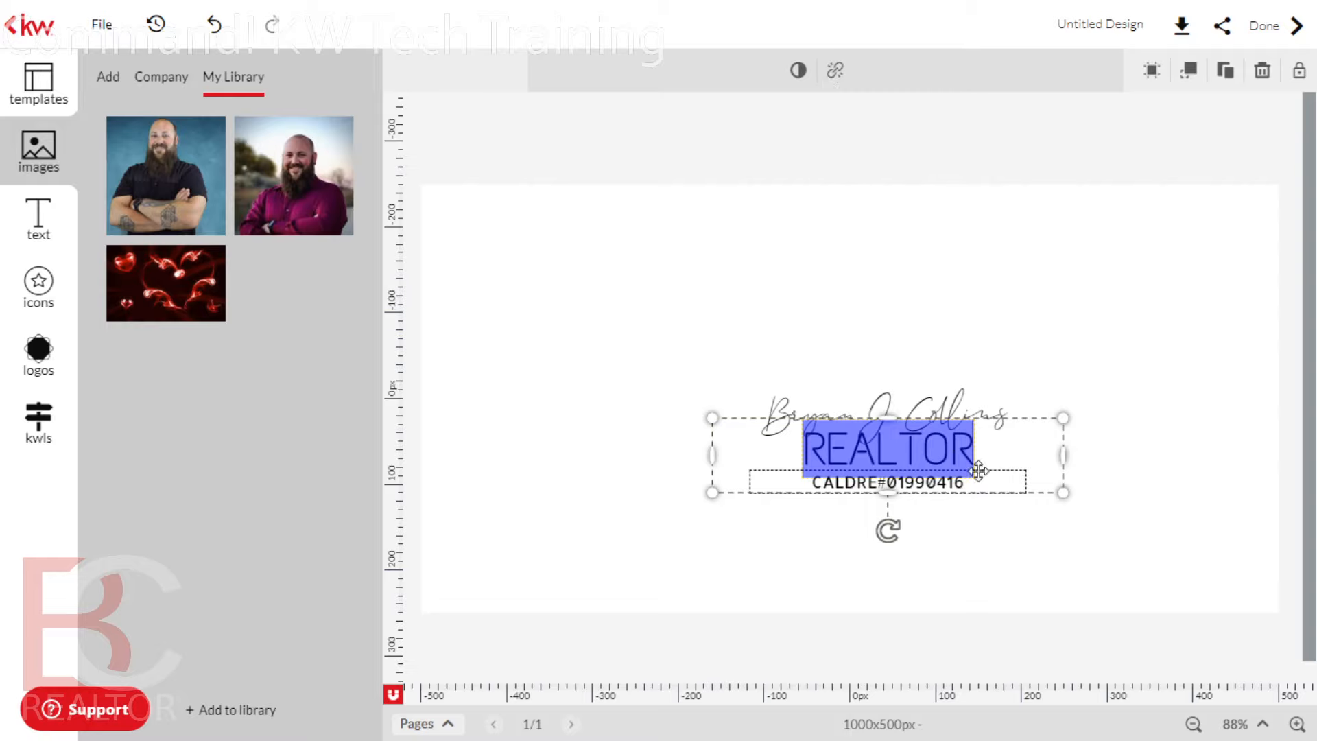
{"action": "left_click_drag", "start_coordinate": [827, 498], "coordinate": [793, 558]}
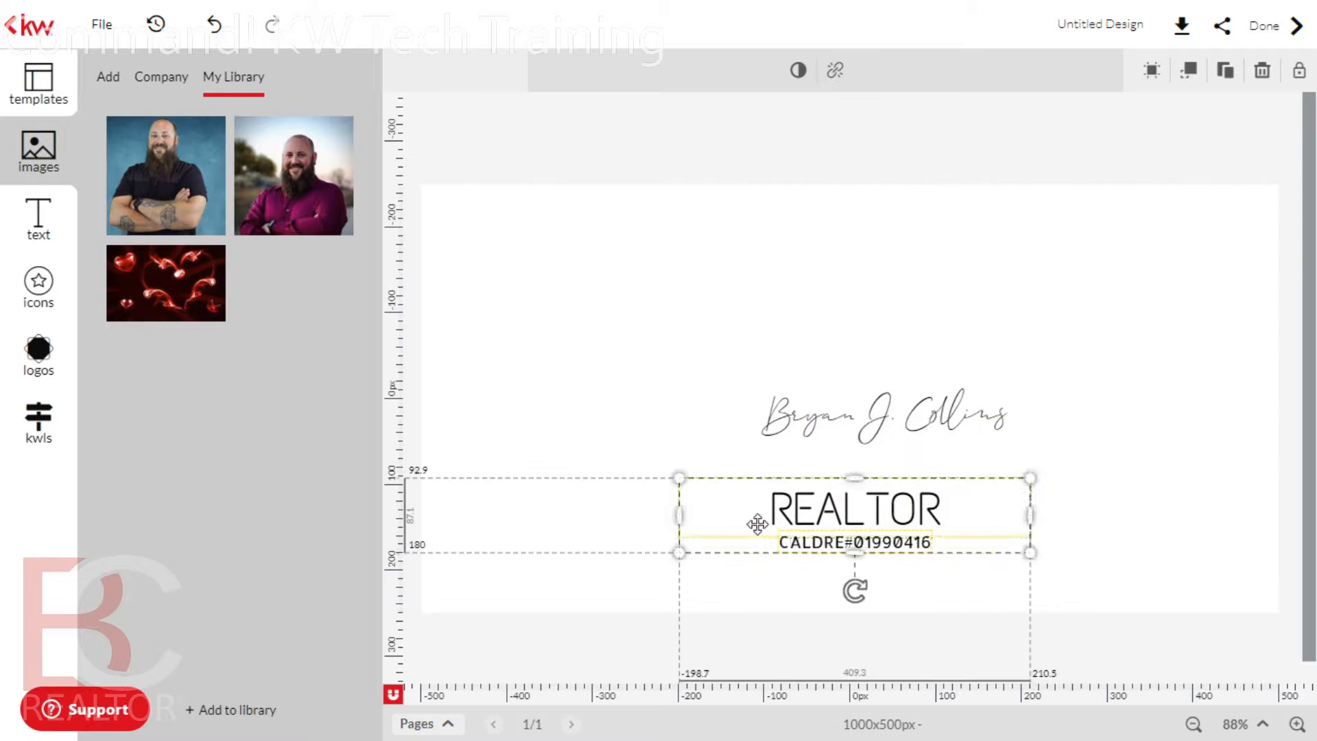
{"action": "left_click_drag", "start_coordinate": [891, 549], "coordinate": [913, 518]}
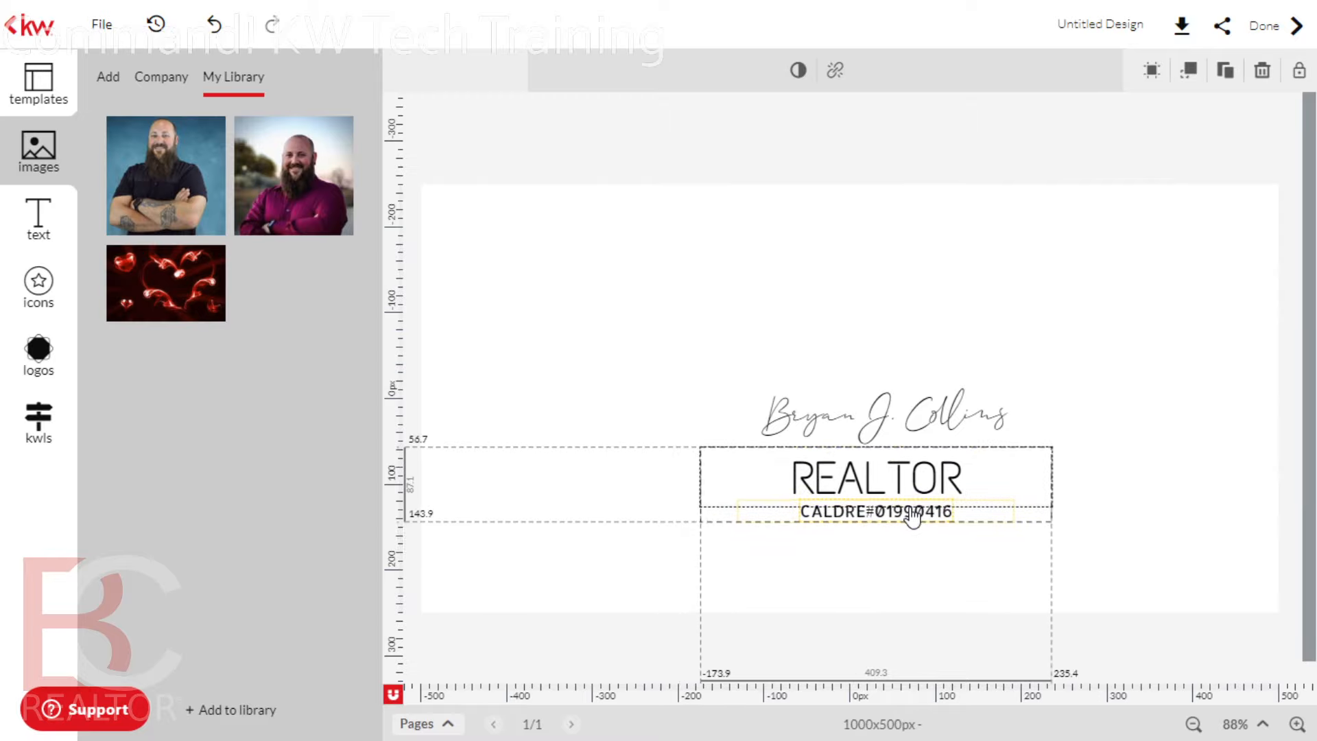
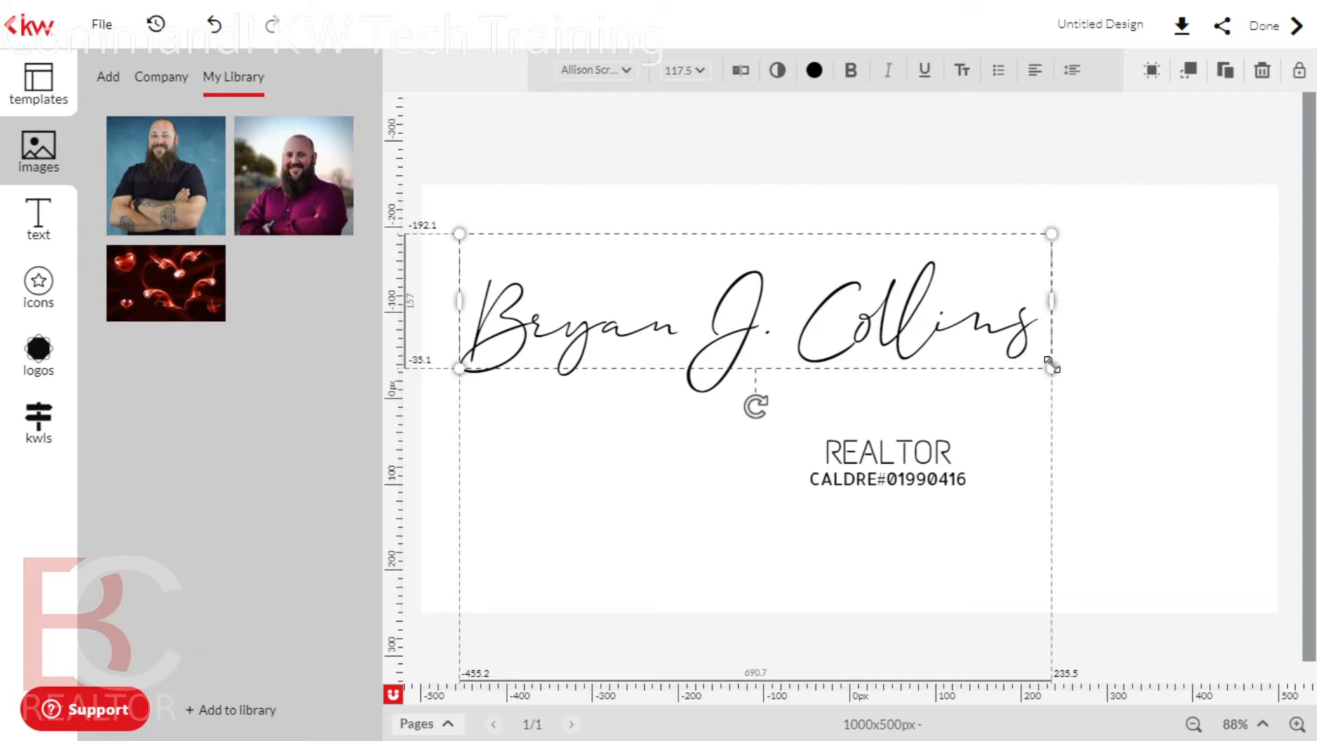
Enlarge the script name text box, stretching it further to the left
{"action": "left_click_drag", "start_coordinate": [1050, 361], "coordinate": [1270, 441]}
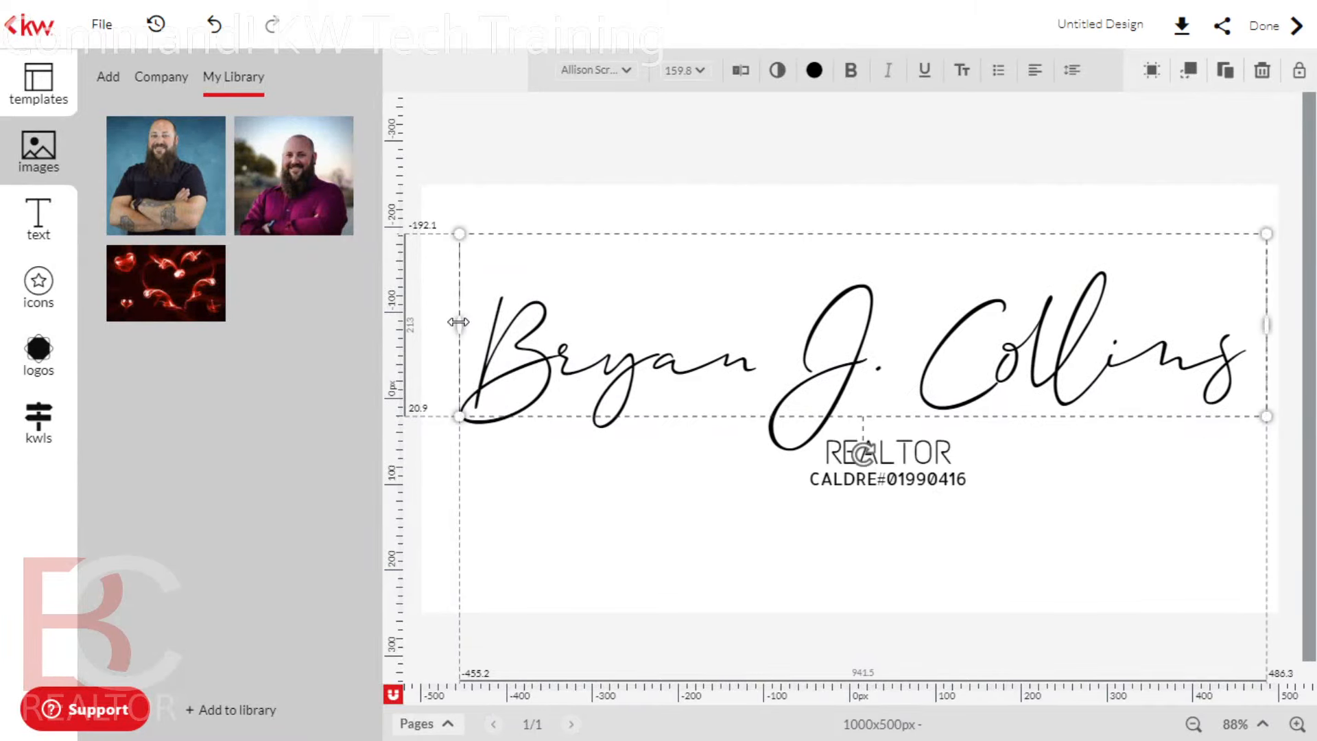
{"action": "left_click_drag", "start_coordinate": [458, 322], "coordinate": [431, 324]}
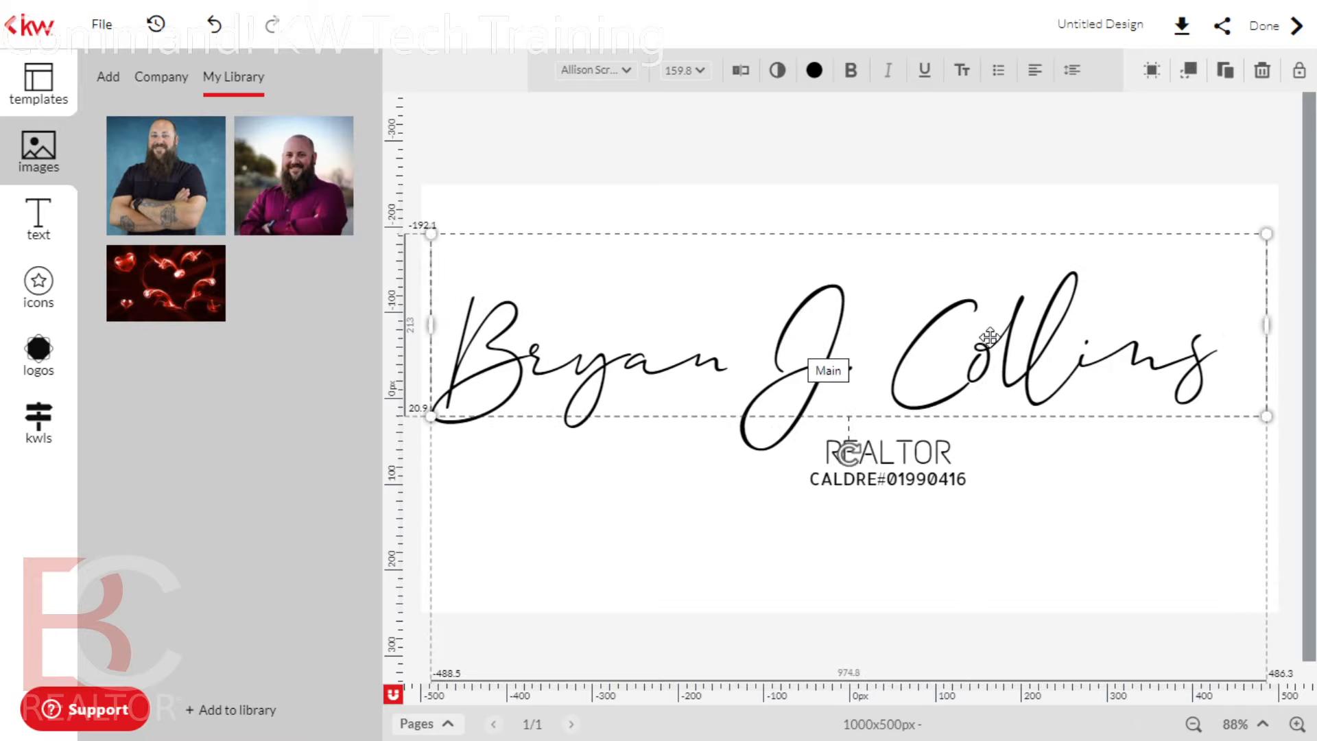
{"action": "mouse_move", "coordinate": [852, 455]}
{"action": "left_mouse_down"}
{"action": "mouse_move", "coordinate": [868, 478]}
{"action": "mouse_move", "coordinate": [835, 450]}
{"action": "mouse_move", "coordinate": [846, 450]}
{"action": "left_mouse_up"}
{"action": "left_click", "coordinate": [831, 350]}
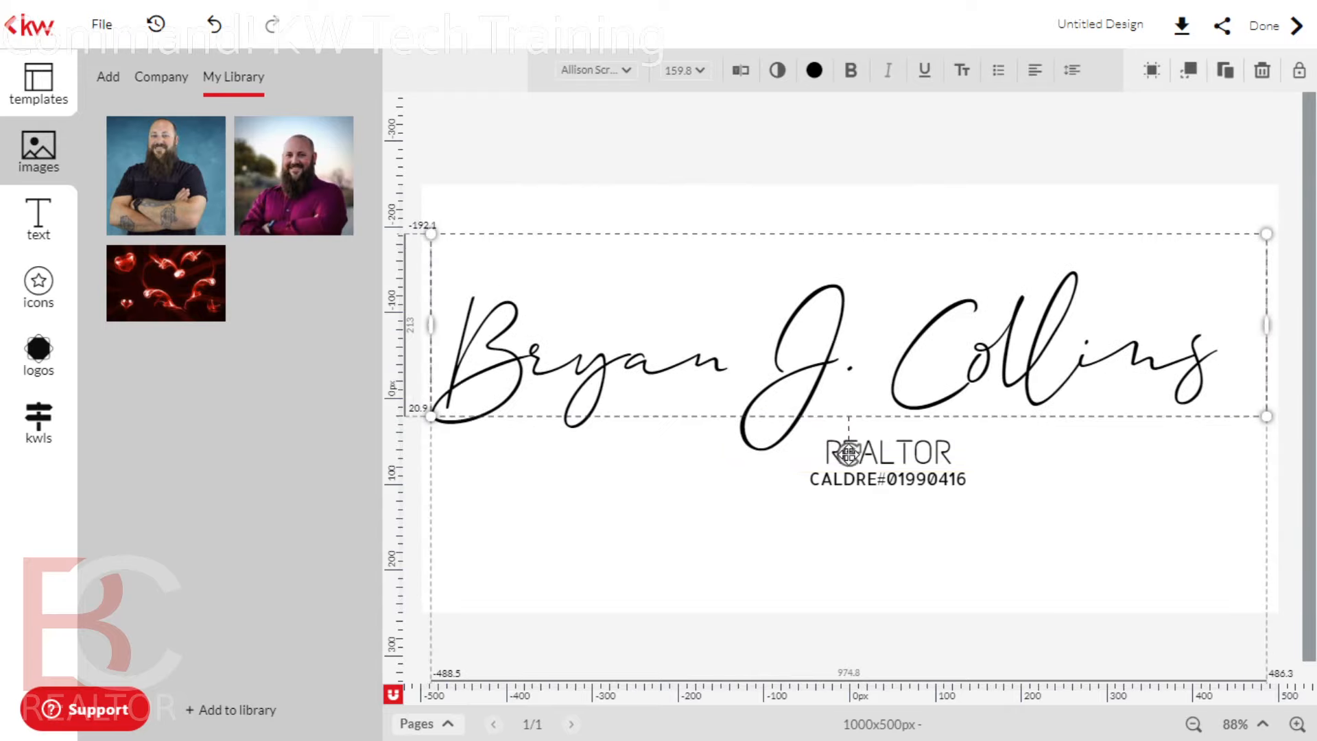
Enlarge the REALTOR text so it spans the canvas
{"action": "left_click", "coordinate": [893, 544]}
{"action": "left_click", "coordinate": [892, 449]}
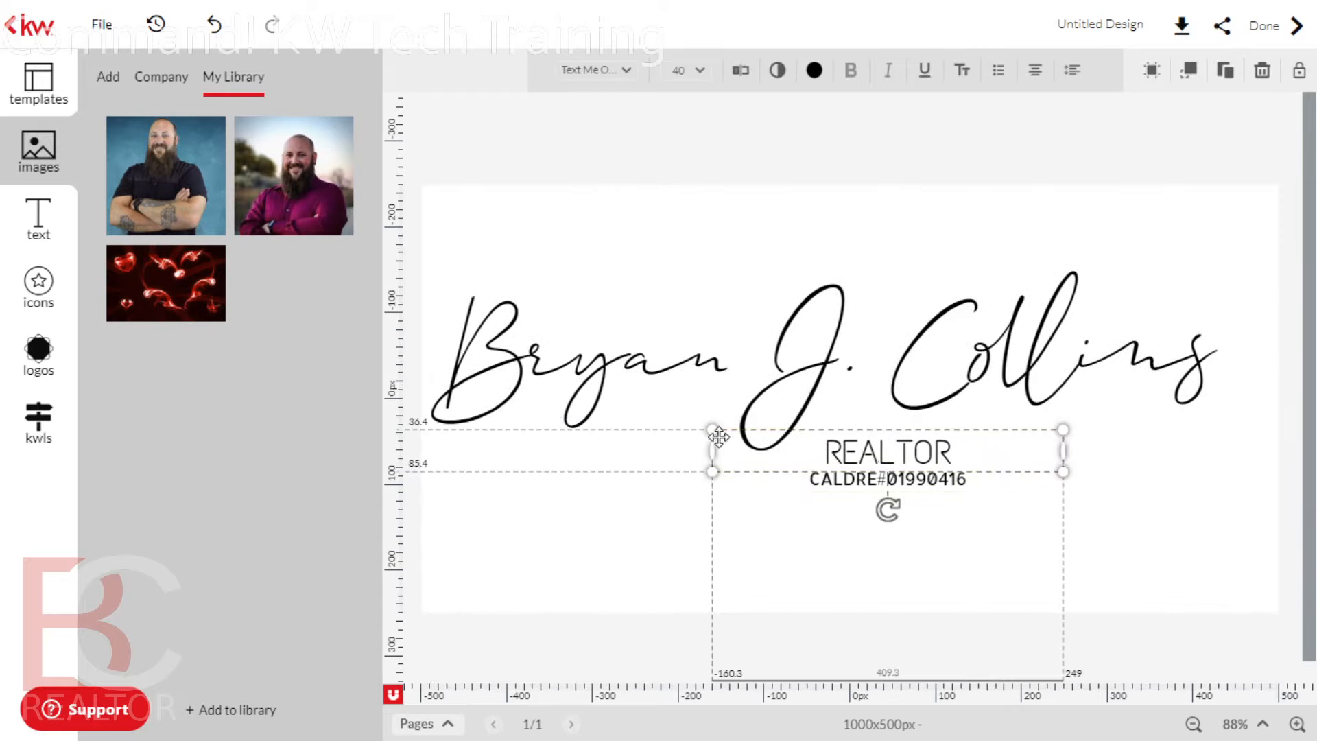
{"action": "left_click_drag", "start_coordinate": [718, 437], "coordinate": [340, 435]}
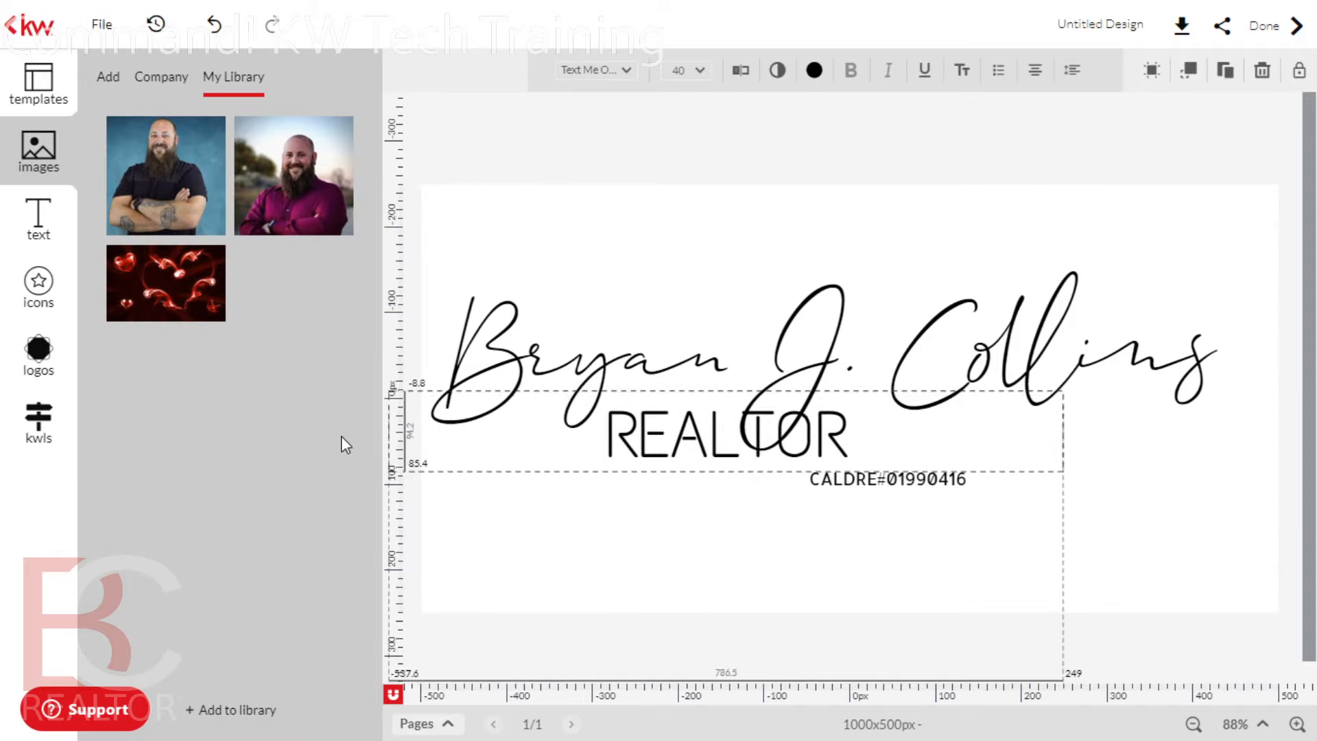
{"action": "left_click_drag", "start_coordinate": [1061, 471], "coordinate": [1280, 562]}
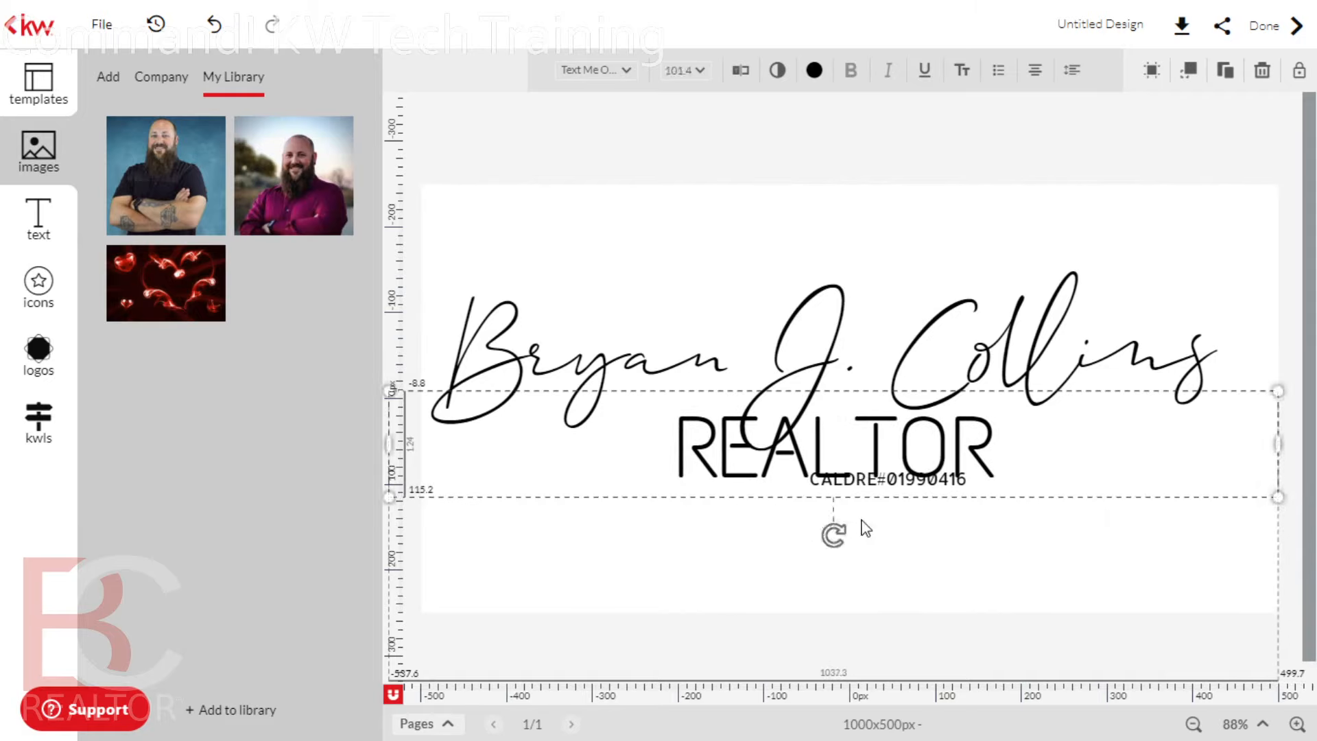
Enlarge the CALDRE licence line to about 41 pt, centred directly under REALTOR
{"action": "left_click_drag", "start_coordinate": [872, 482], "coordinate": [794, 514]}
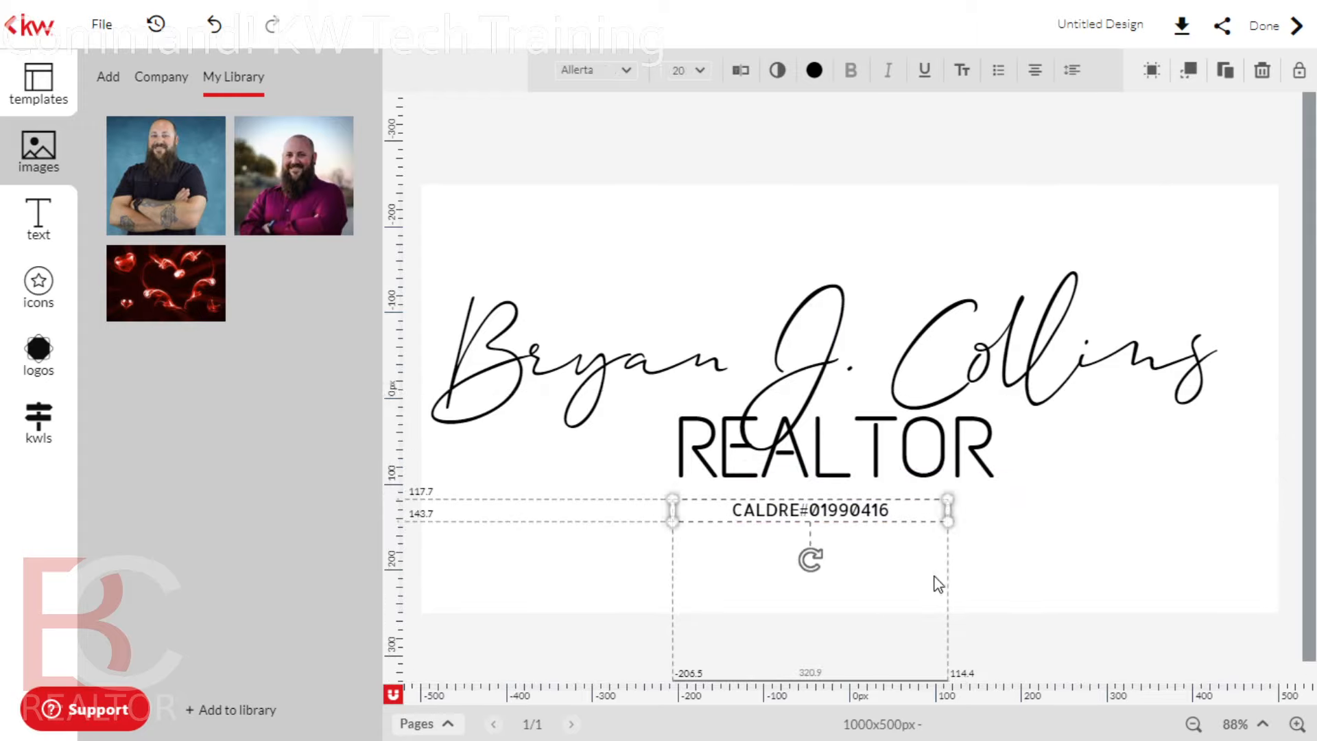
{"action": "left_click_drag", "start_coordinate": [948, 520], "coordinate": [1191, 618]}
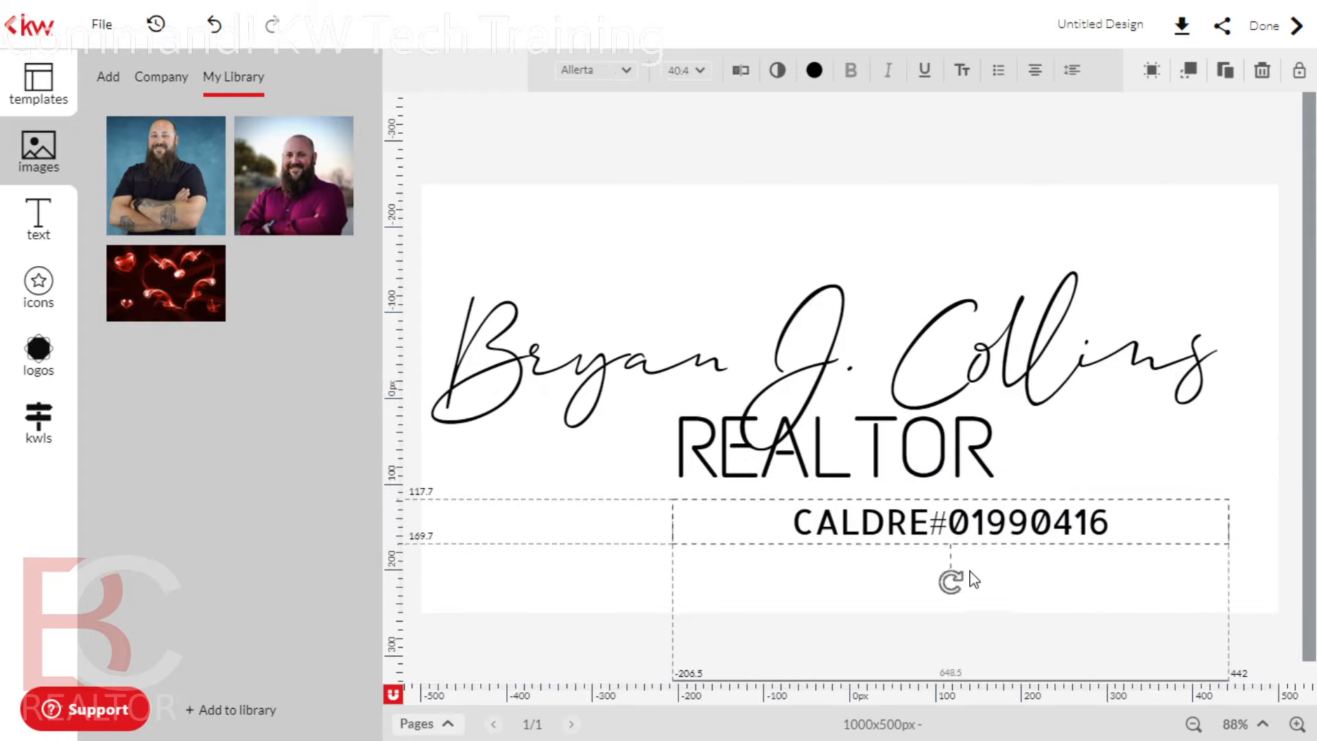
{"action": "left_click_drag", "start_coordinate": [900, 519], "coordinate": [814, 511]}
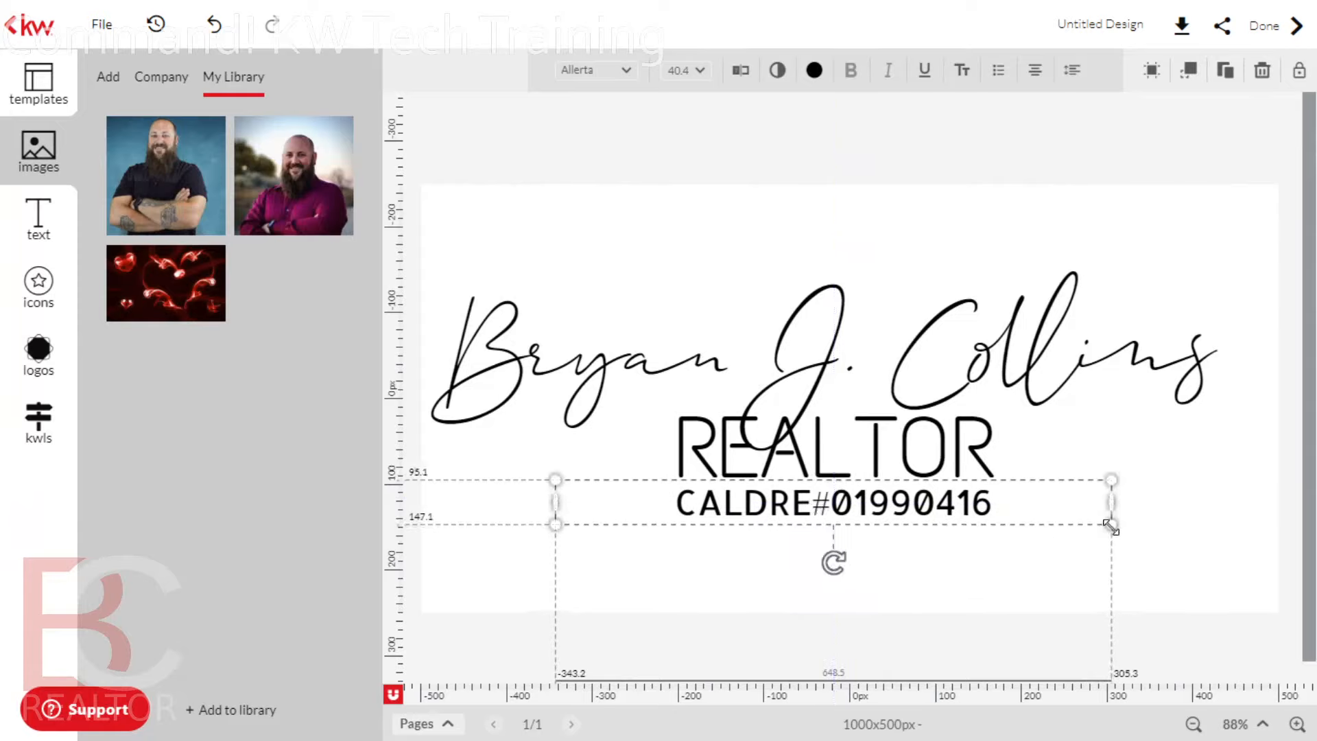
{"action": "left_click_drag", "start_coordinate": [1110, 525], "coordinate": [1117, 524]}
{"action": "left_click_drag", "start_coordinate": [936, 505], "coordinate": [934, 508]}
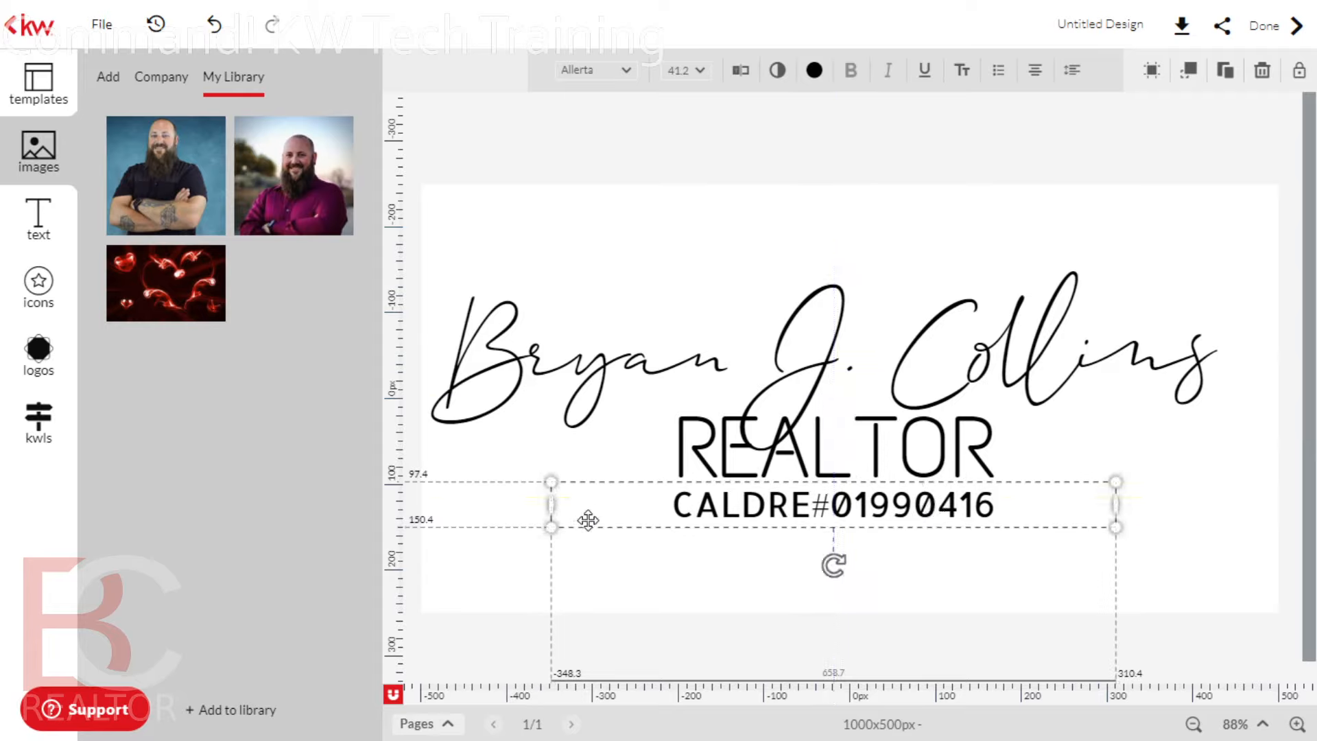
{"action": "left_click", "coordinate": [456, 593]}
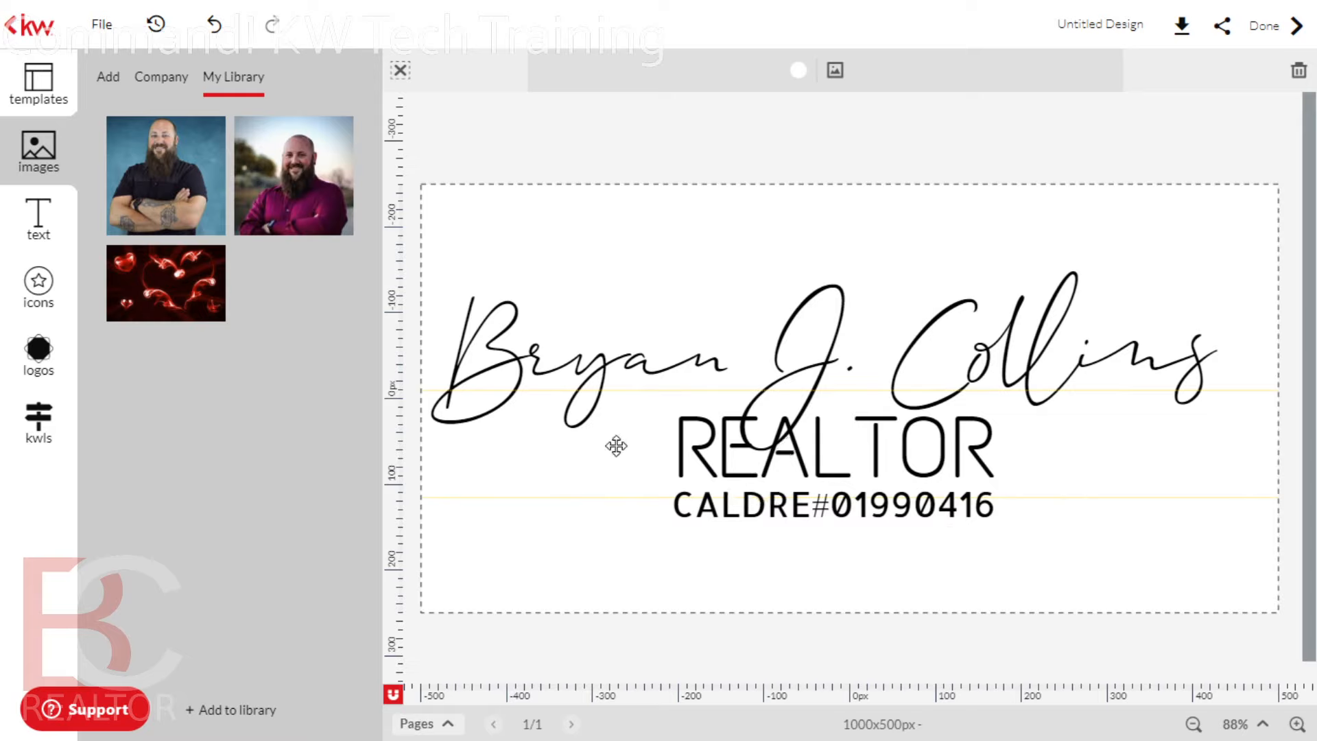
{"action": "left_click", "coordinate": [948, 429]}
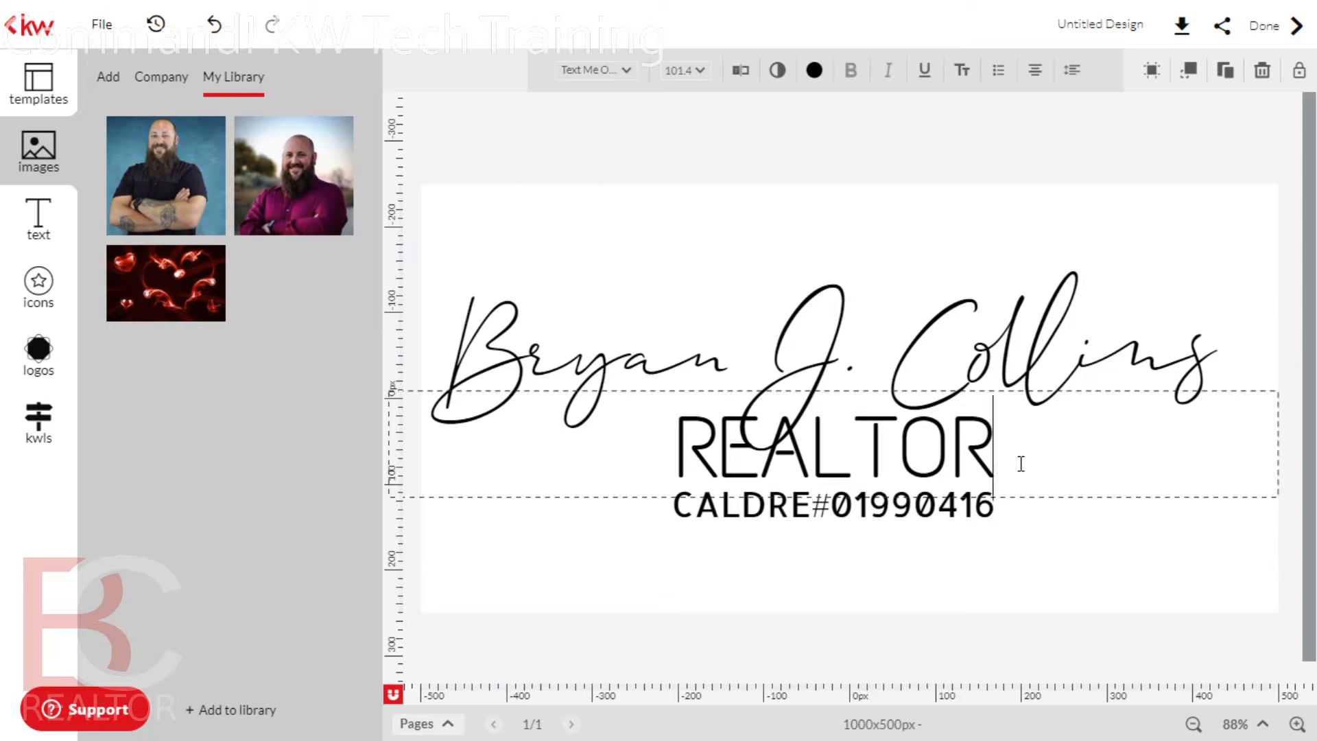
{"action": "type", "text": "\""}
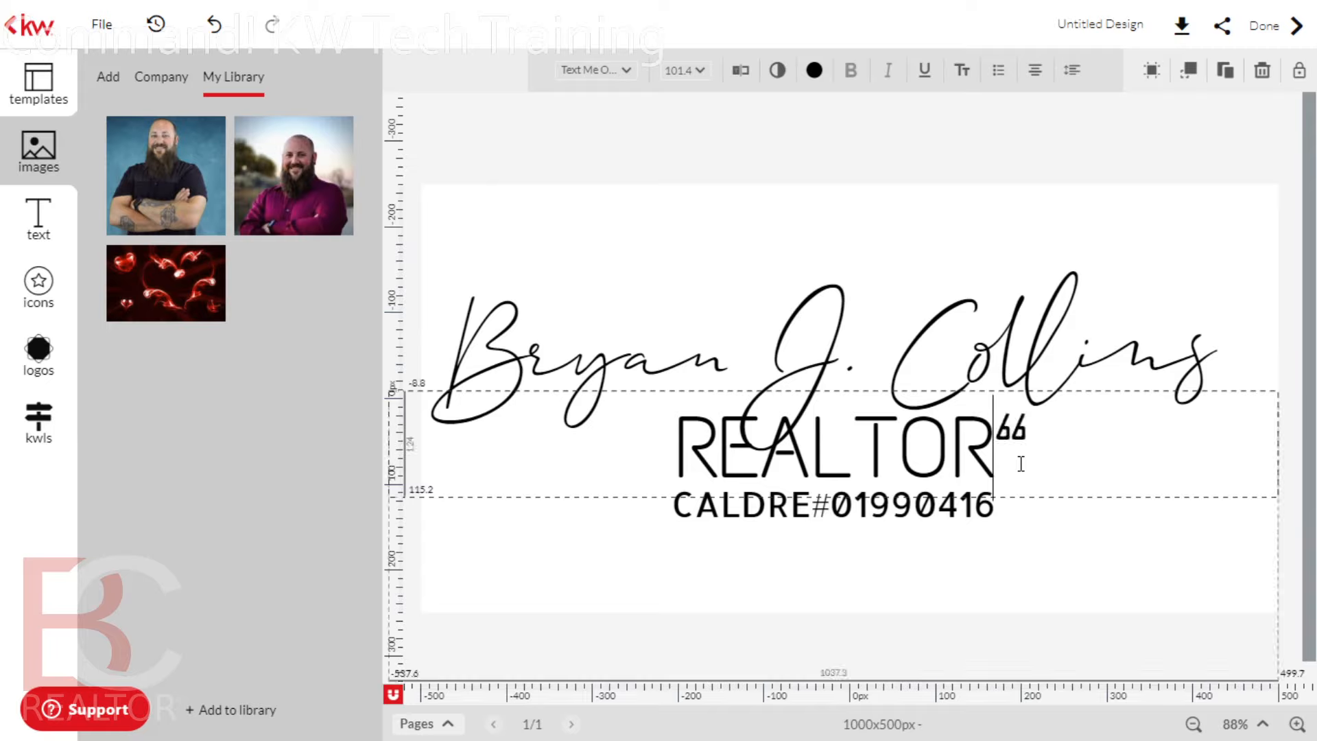
{"action": "key", "text": "BackSpace"}
{"action": "type", "text": "Ê"}
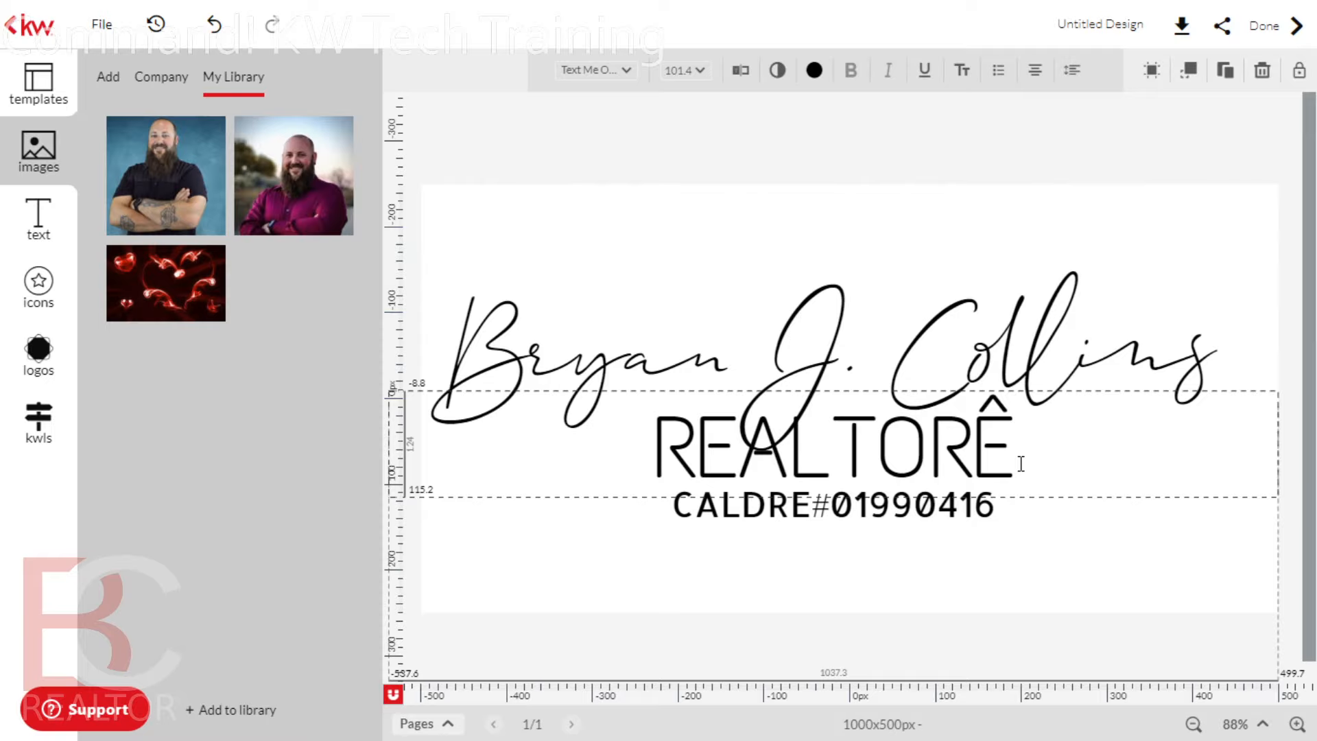
{"action": "key", "text": "BackSpace"}
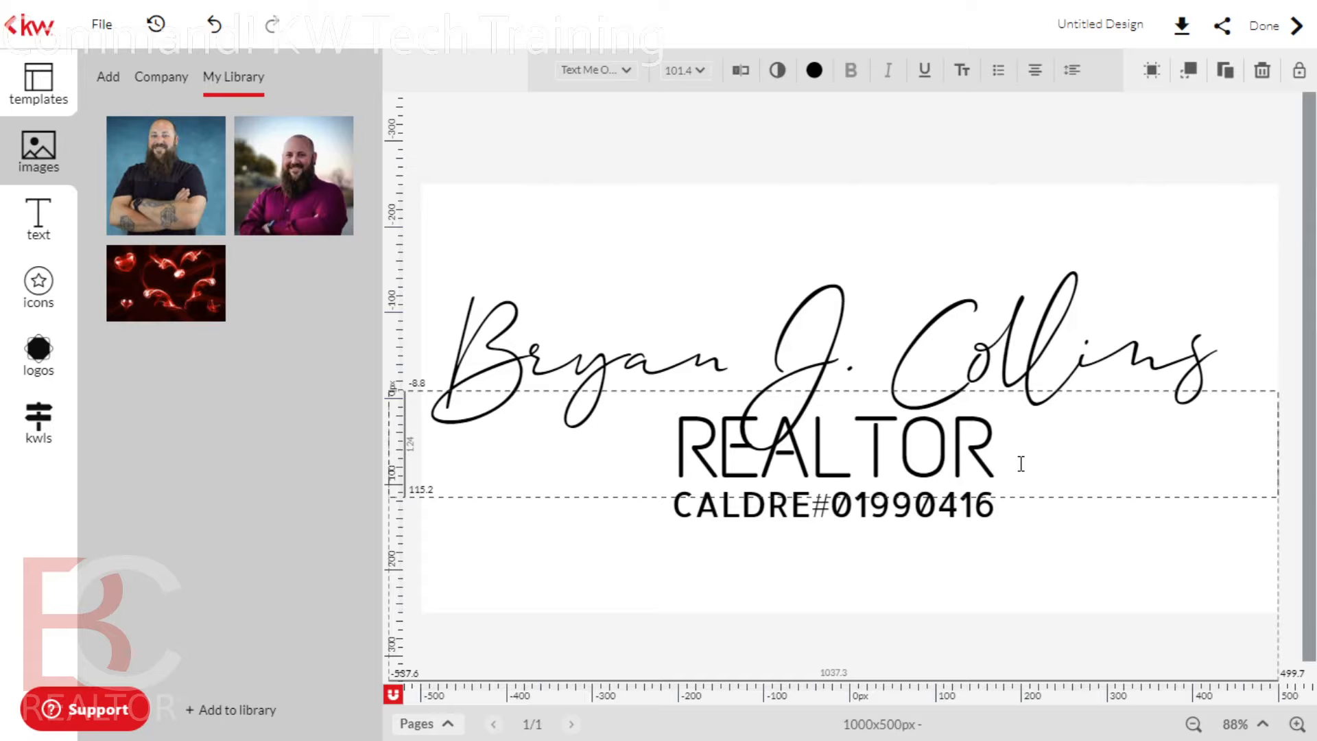
{"action": "type", "text": "j"}
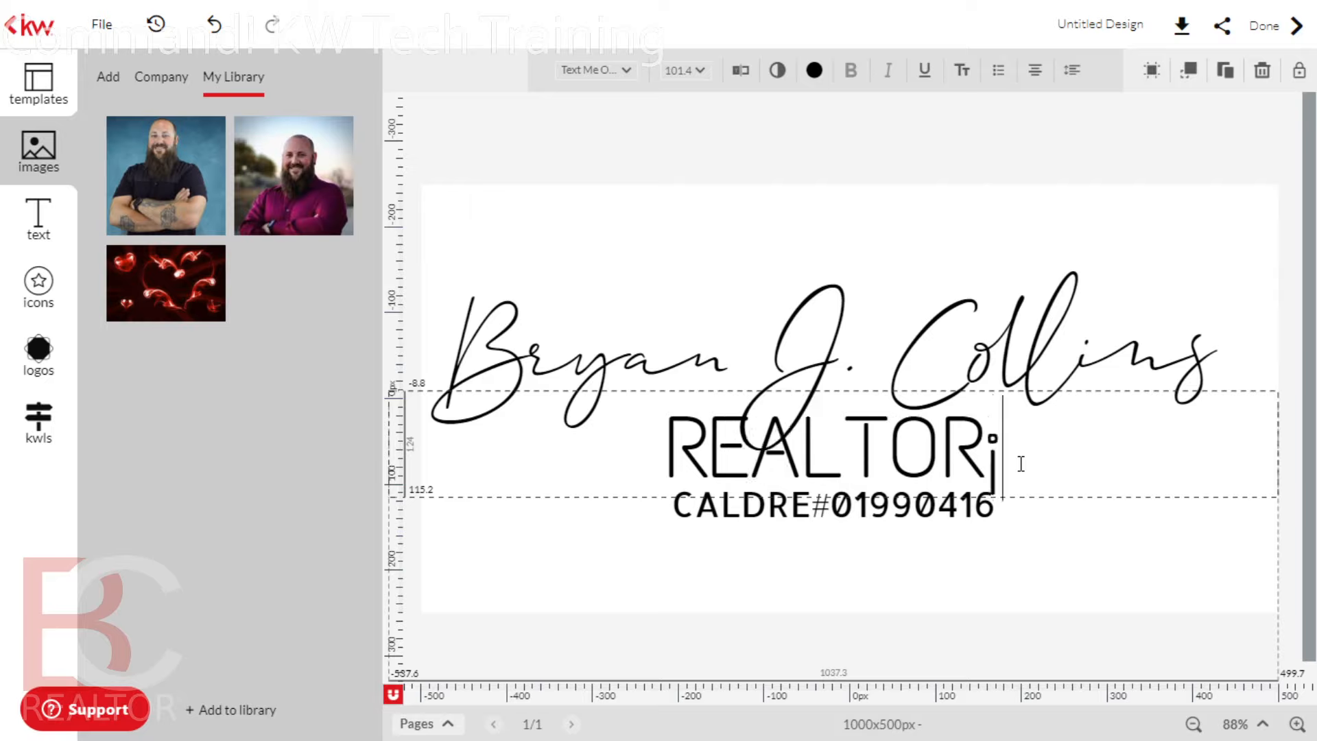
{"action": "key", "text": "BackSpace"}
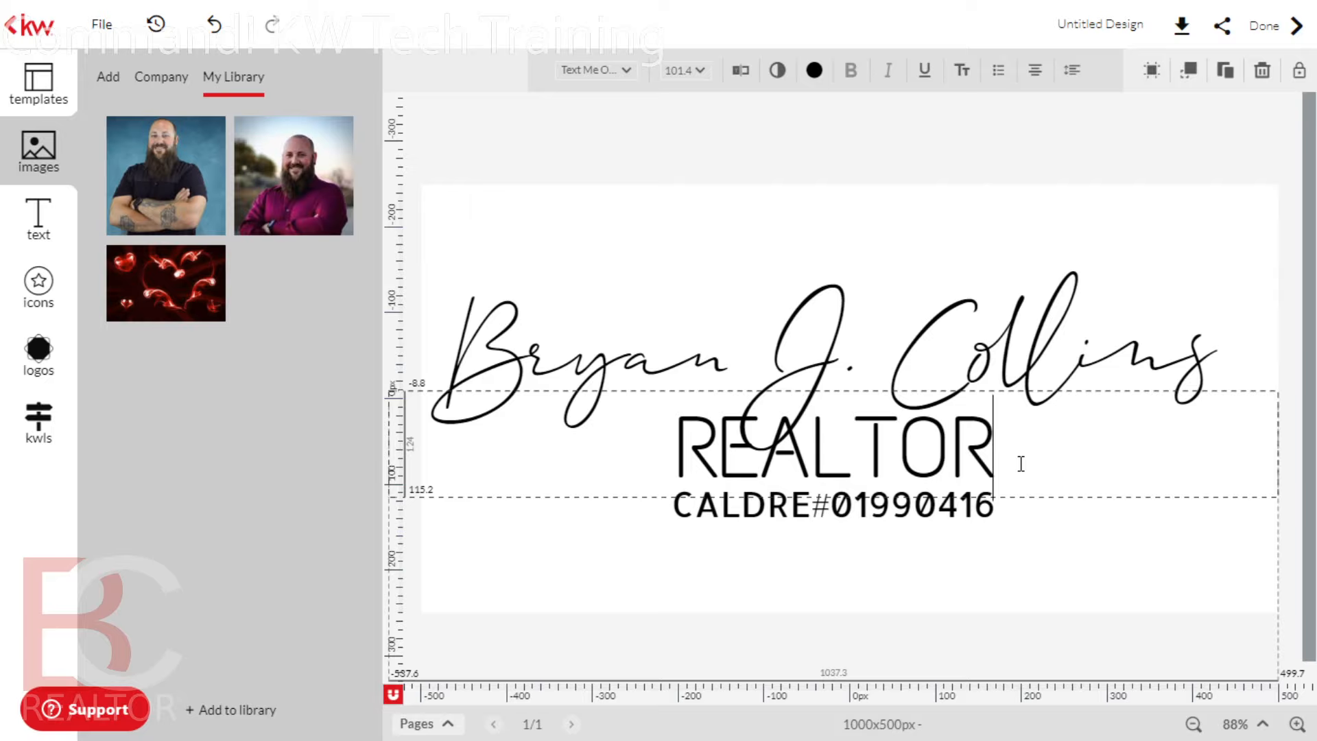
{"action": "type", "text": "Ê"}
{"action": "key", "text": "BackSpace"}
{"action": "type", "text": "“"}
{"action": "type", "text": "®"}
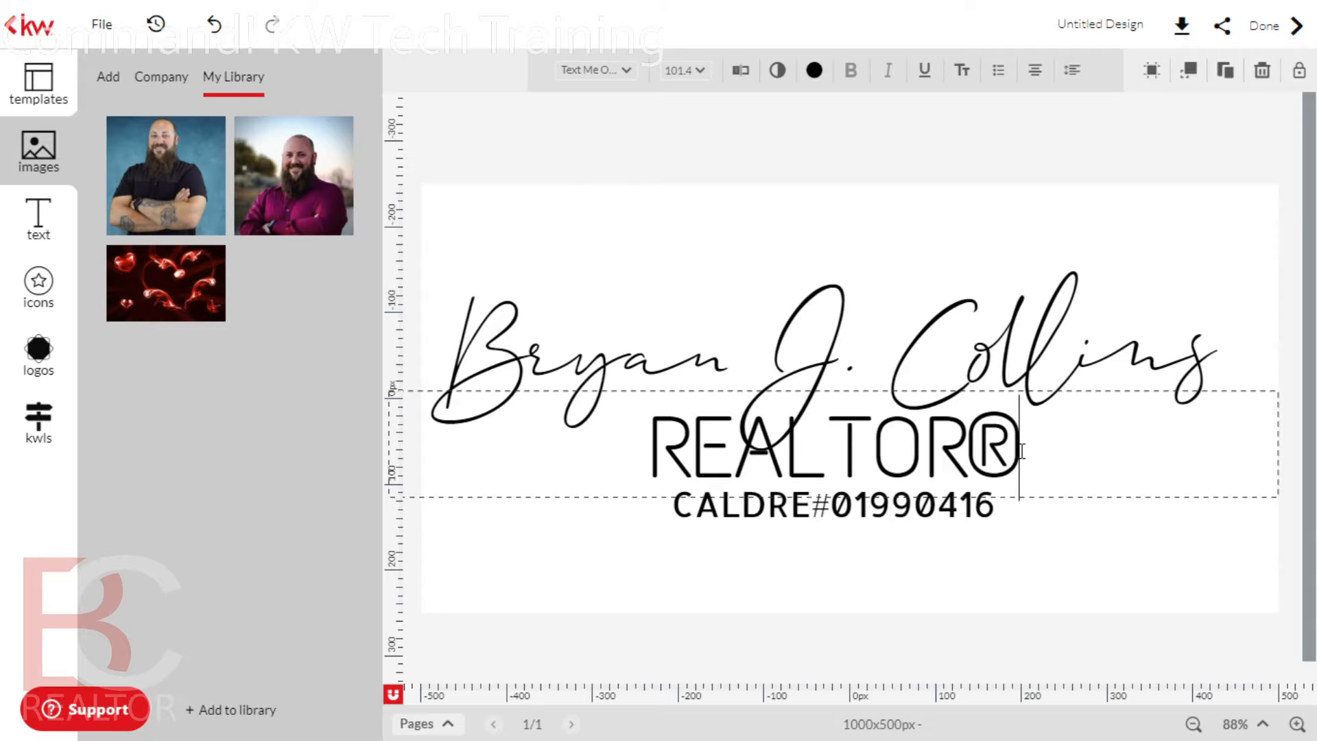
{"action": "type", "text": "®"}
{"action": "type", "text": "®"}
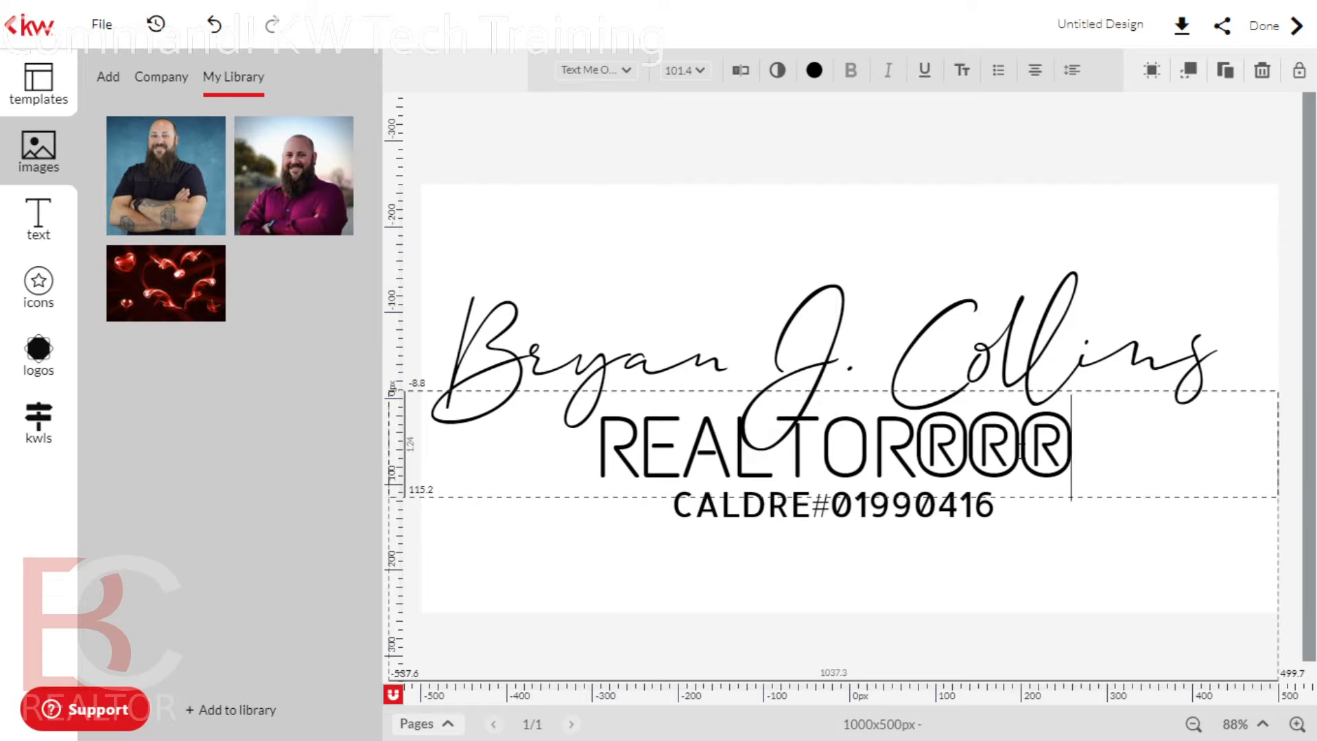
{"action": "key", "text": "BackSpace"}
{"action": "key", "text": "BackSpace"}
{"action": "key", "text": "BackSpace"}
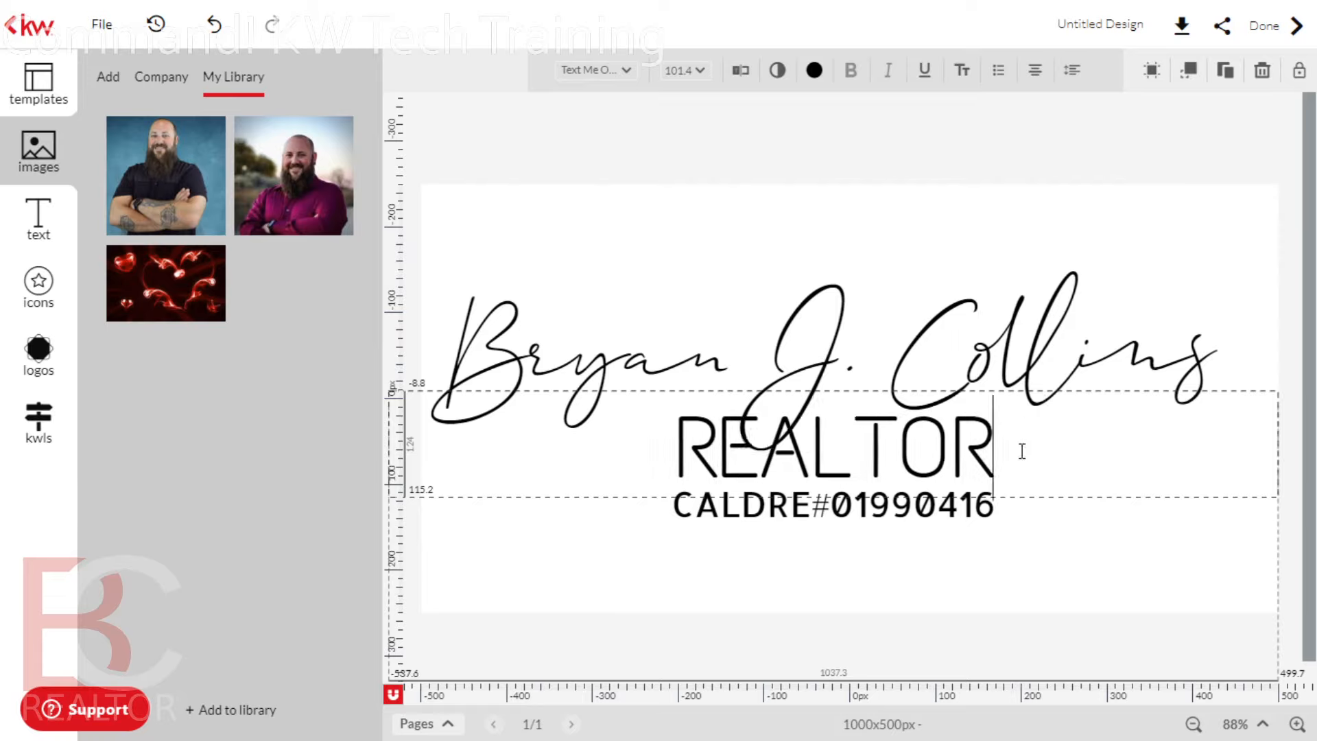
Add a Subtitle text box from the basic text presets
{"action": "left_click", "coordinate": [1125, 549]}
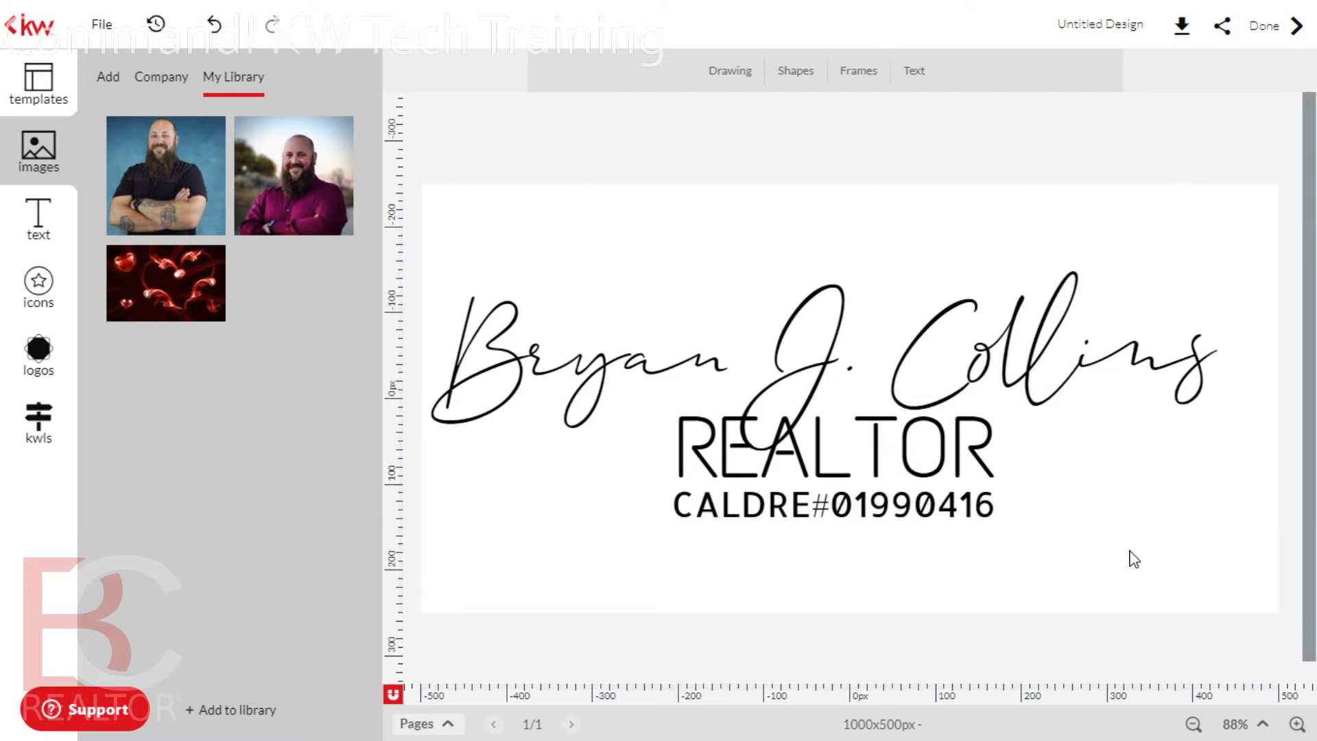
{"action": "mouse_move", "coordinate": [124, 223]}
{"action": "left_click", "coordinate": [55, 223]}
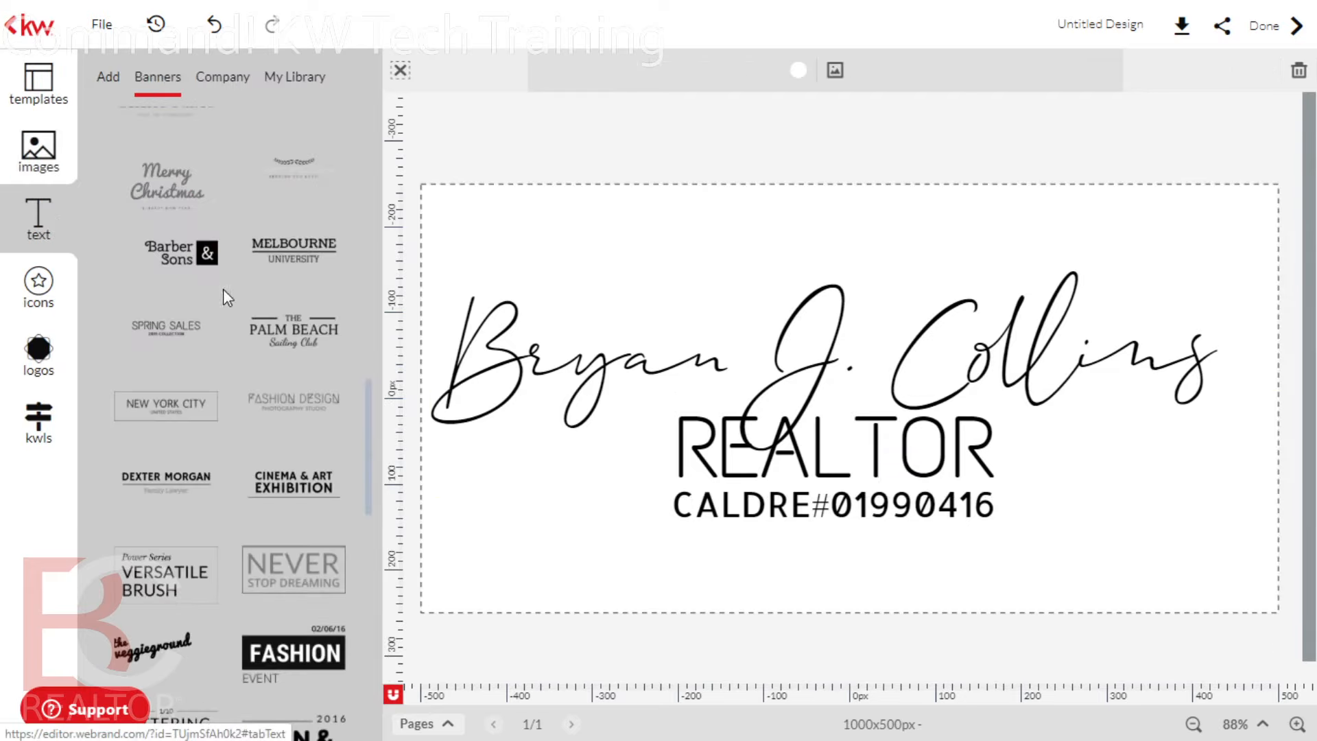
{"action": "left_click", "coordinate": [108, 76]}
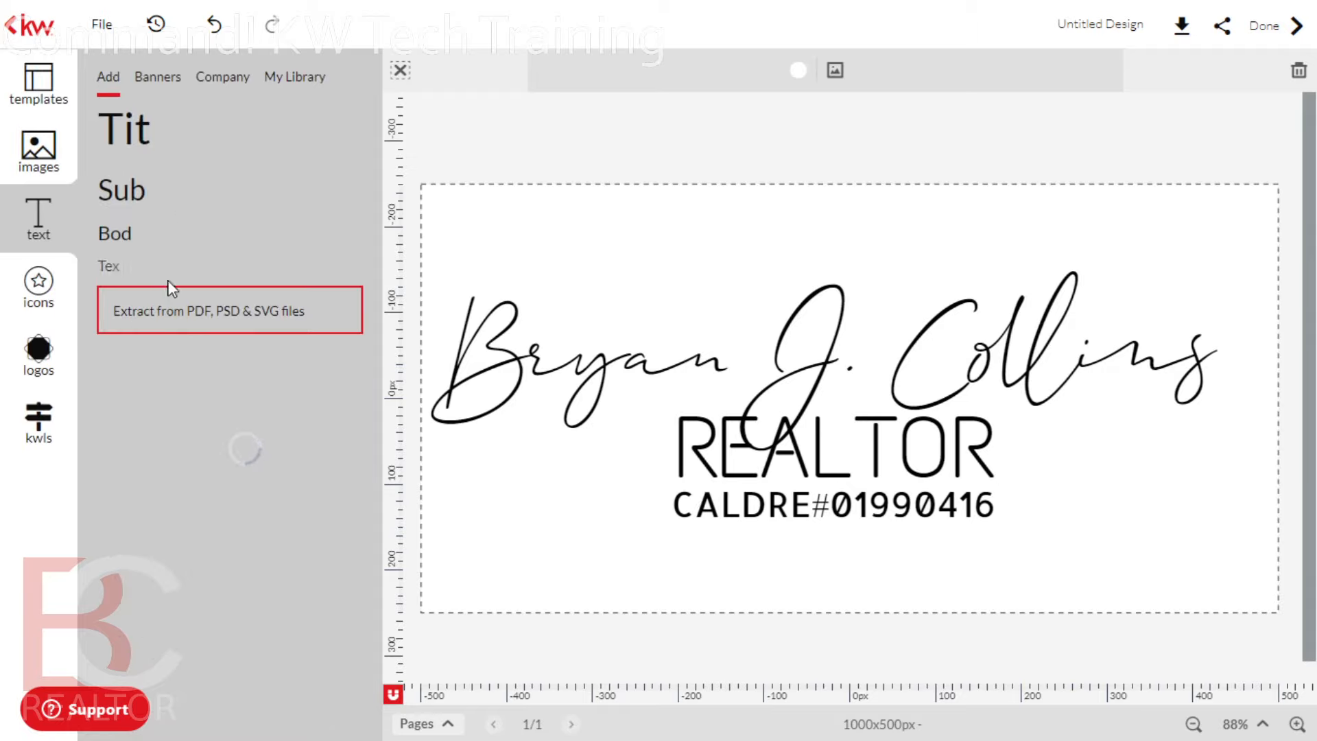
{"action": "left_click", "coordinate": [148, 190]}
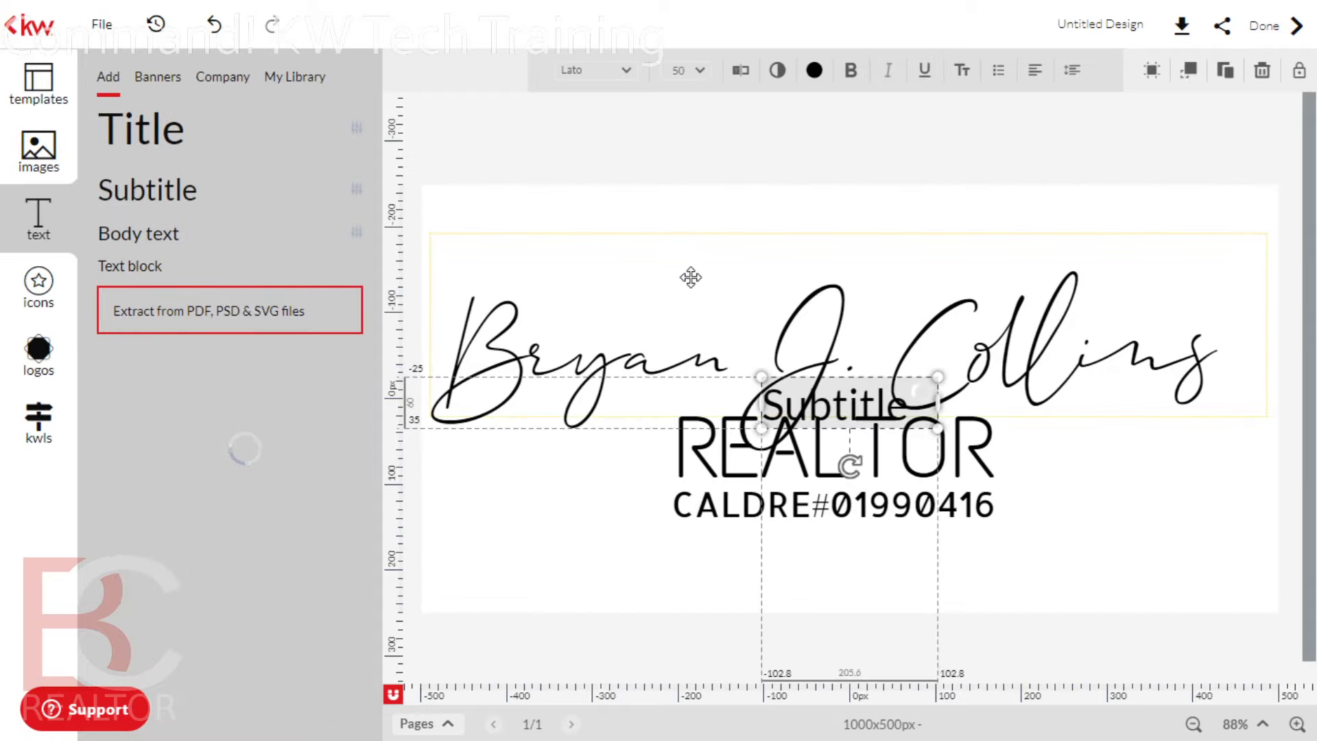
Replace the Subtitle placeholder text with the pasted ® symbol
{"action": "left_click", "coordinate": [832, 408]}
{"action": "left_click_drag", "start_coordinate": [832, 408], "coordinate": [636, 588]}
{"action": "left_click", "coordinate": [823, 399]}
{"action": "left_click_drag", "start_coordinate": [508, 588], "coordinate": [466, 591]}
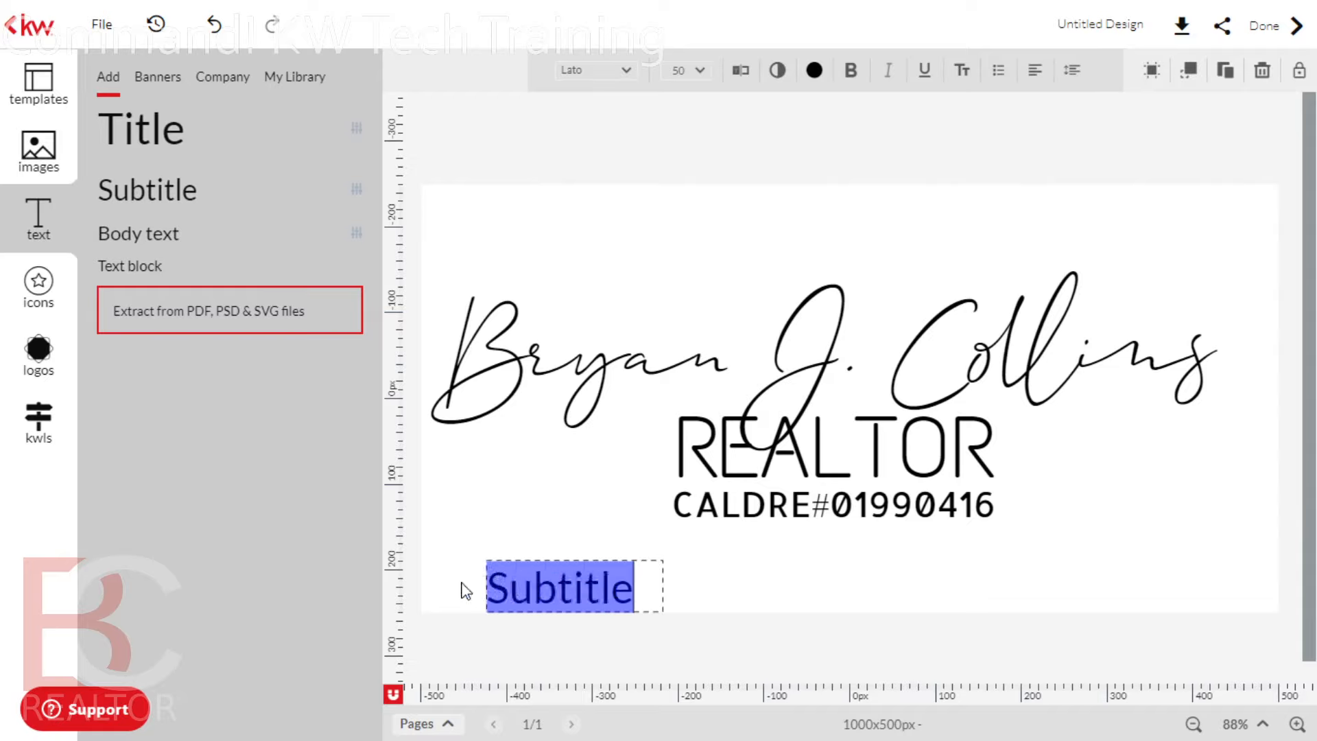
{"action": "type", "text": "®"}
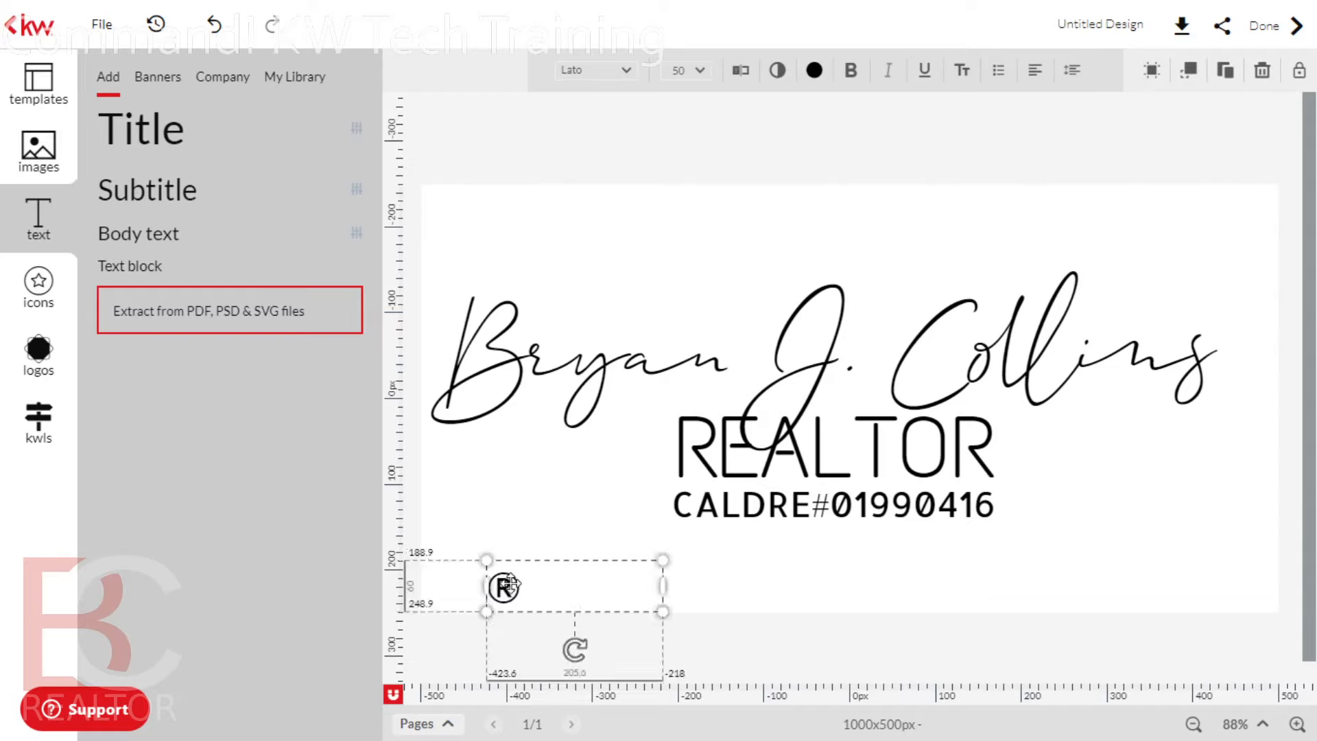
Place the ® mark at the upper right of REALTOR
{"action": "mouse_move", "coordinate": [513, 604]}
{"action": "left_mouse_down"}
{"action": "mouse_move", "coordinate": [856, 567]}
{"action": "mouse_move", "coordinate": [1098, 450]}
{"action": "mouse_move", "coordinate": [1025, 449]}
{"action": "left_mouse_up"}
{"action": "left_click", "coordinate": [1090, 252]}
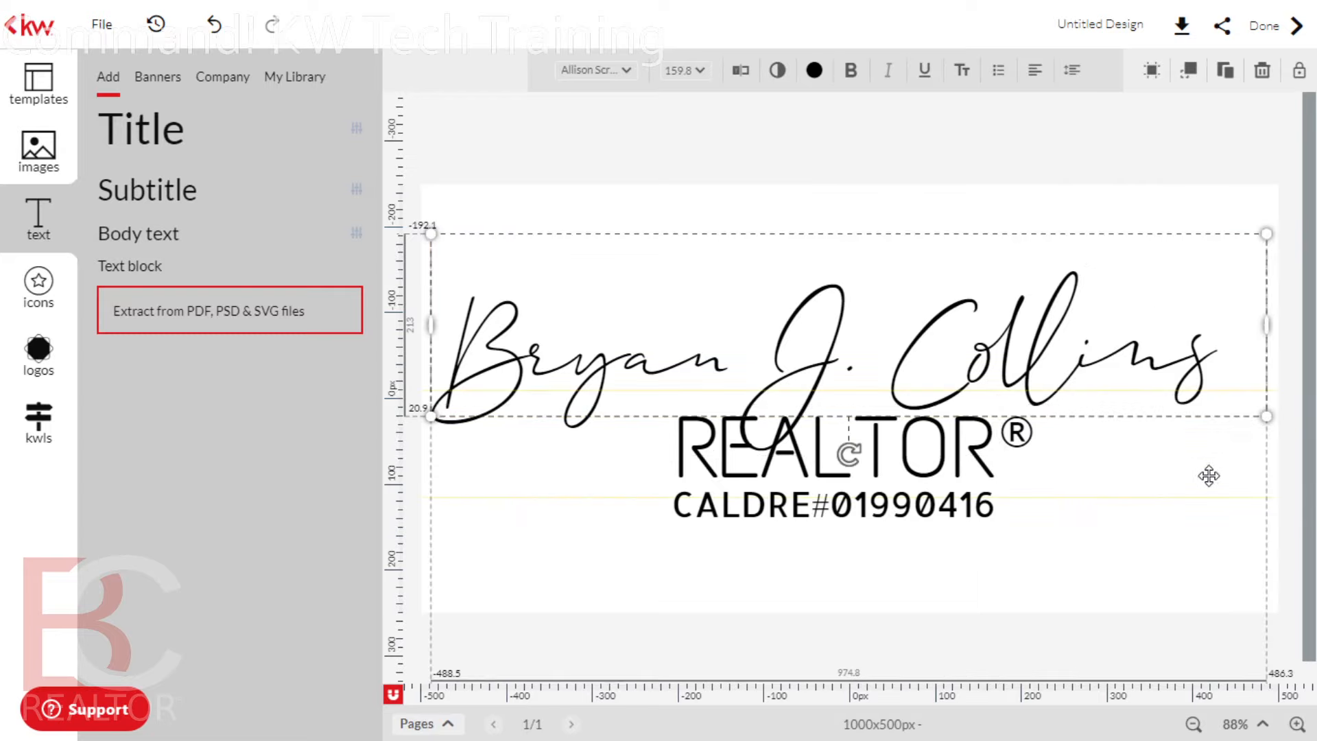
{"action": "left_click", "coordinate": [1155, 565]}
{"action": "left_click", "coordinate": [681, 580]}
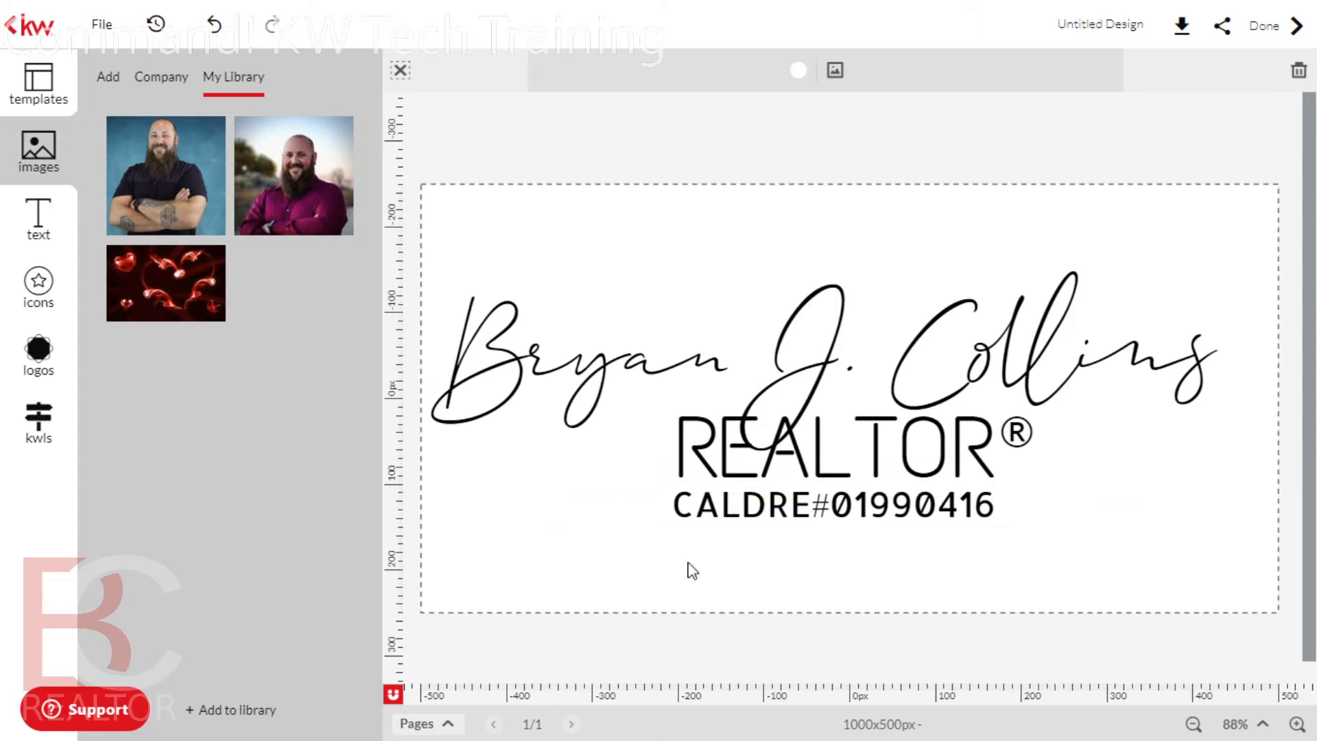
Stretch the signature wider on both sides and centre it on the page
{"action": "left_click", "coordinate": [573, 480]}
{"action": "left_click", "coordinate": [488, 587]}
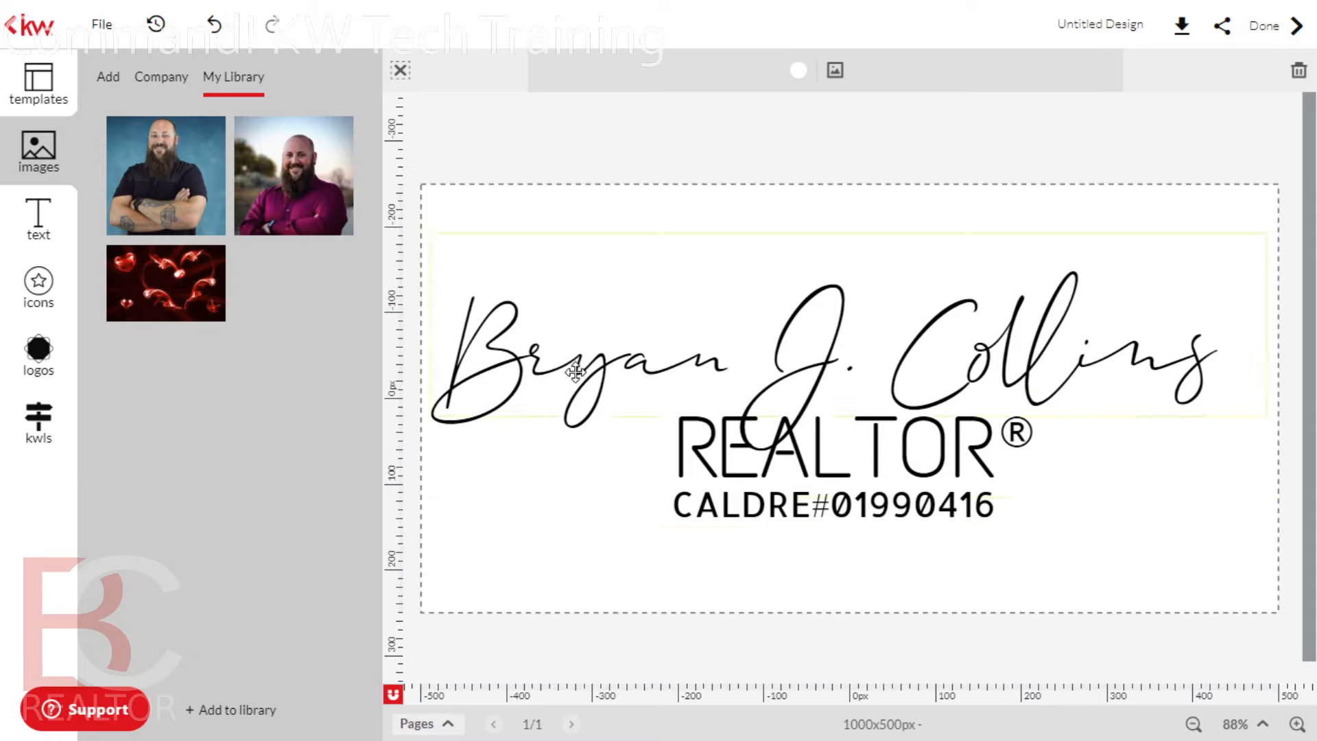
{"action": "left_click_drag", "start_coordinate": [611, 358], "coordinate": [621, 357]}
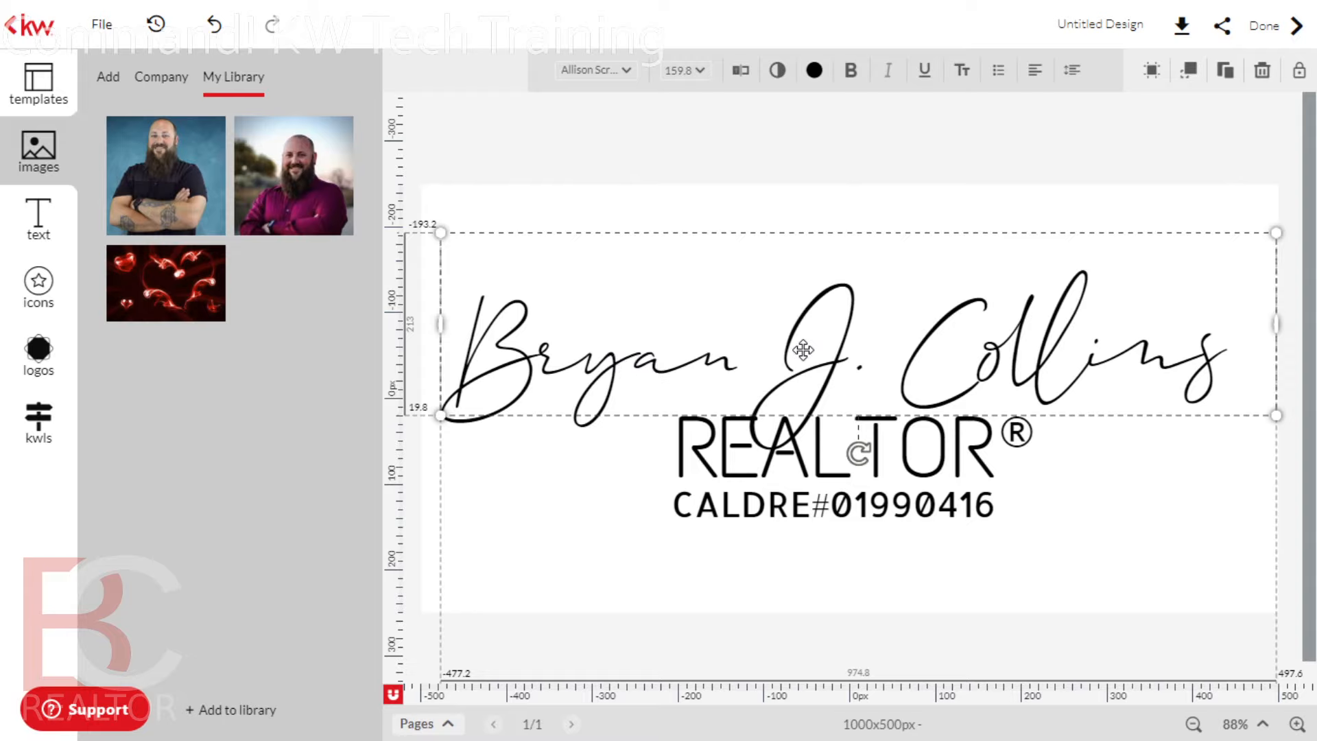
{"action": "left_click_drag", "start_coordinate": [803, 350], "coordinate": [796, 340]}
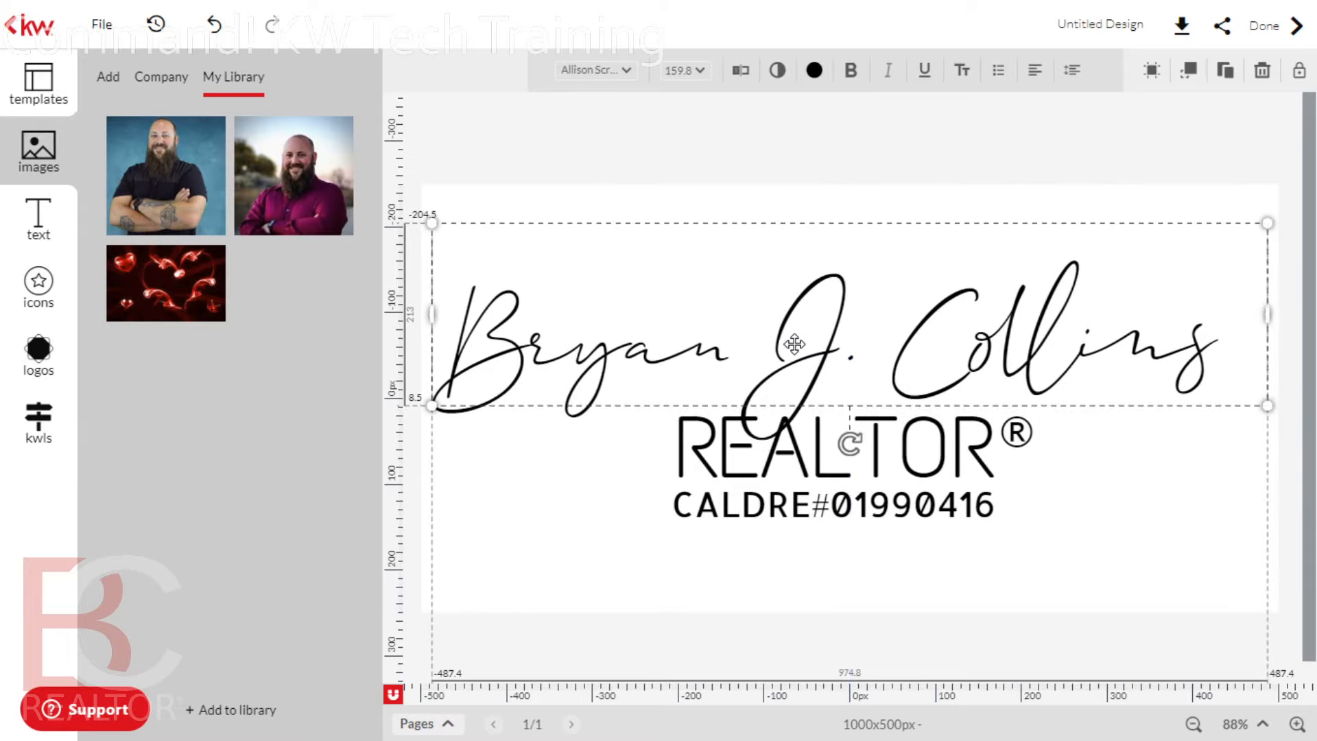
{"action": "left_click_drag", "start_coordinate": [437, 308], "coordinate": [422, 313]}
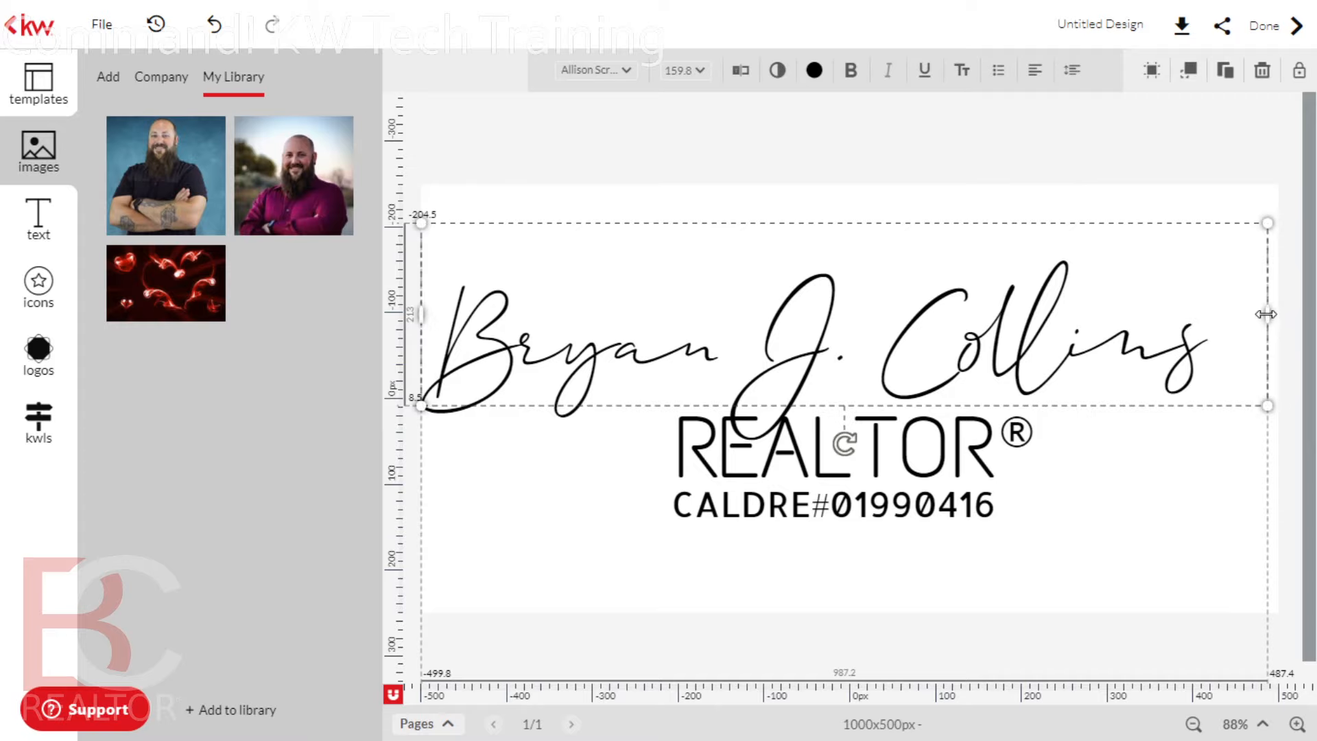
{"action": "left_click_drag", "start_coordinate": [1268, 312], "coordinate": [1279, 314]}
{"action": "left_click_drag", "start_coordinate": [842, 350], "coordinate": [832, 349]}
{"action": "left_click", "coordinate": [1014, 620]}
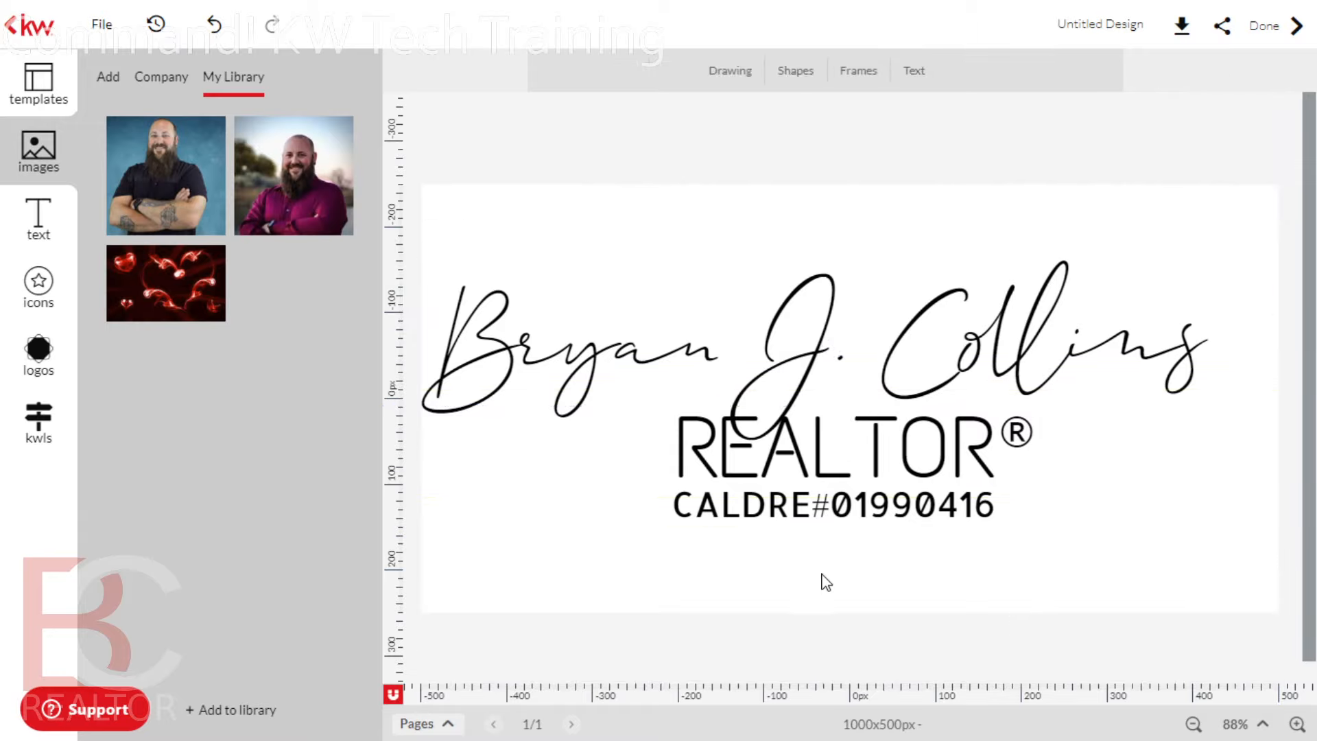
Shift REALTOR left and move the ® mark down beside it
{"action": "left_click", "coordinate": [706, 453]}
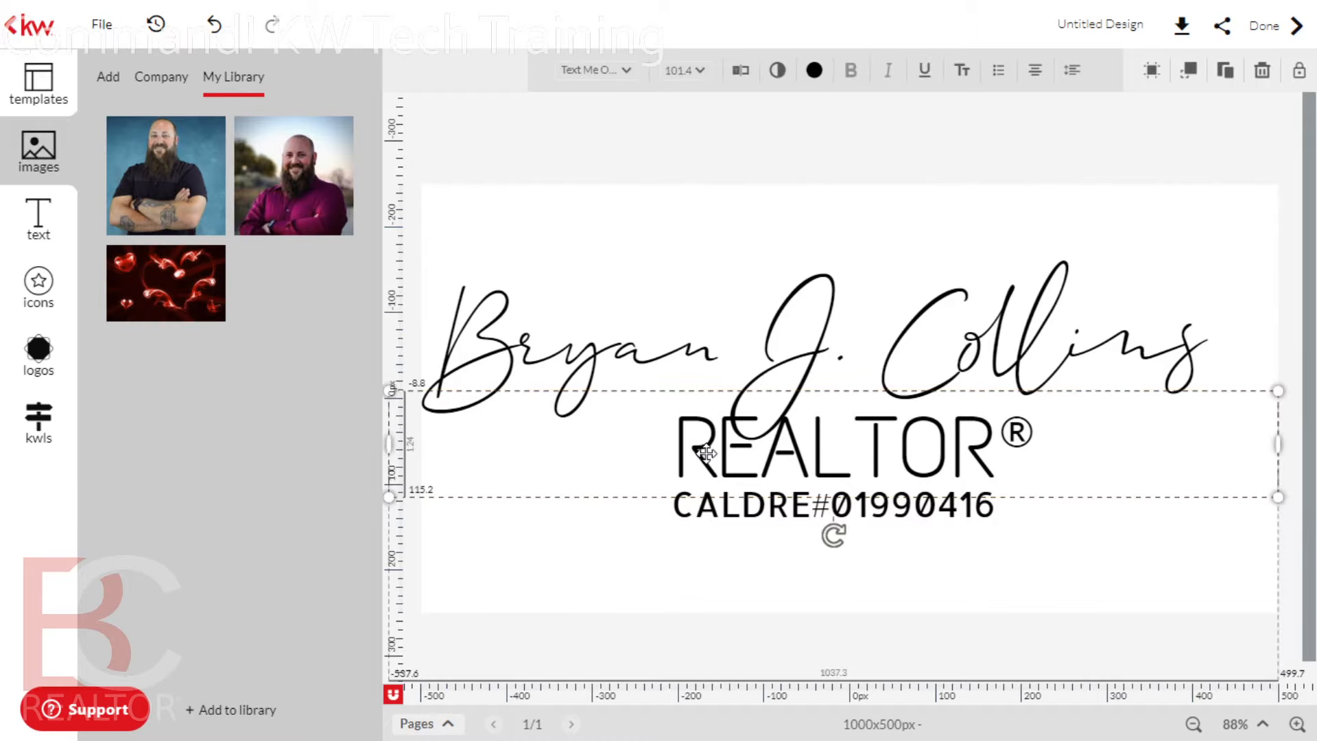
{"action": "left_click", "coordinate": [1096, 421]}
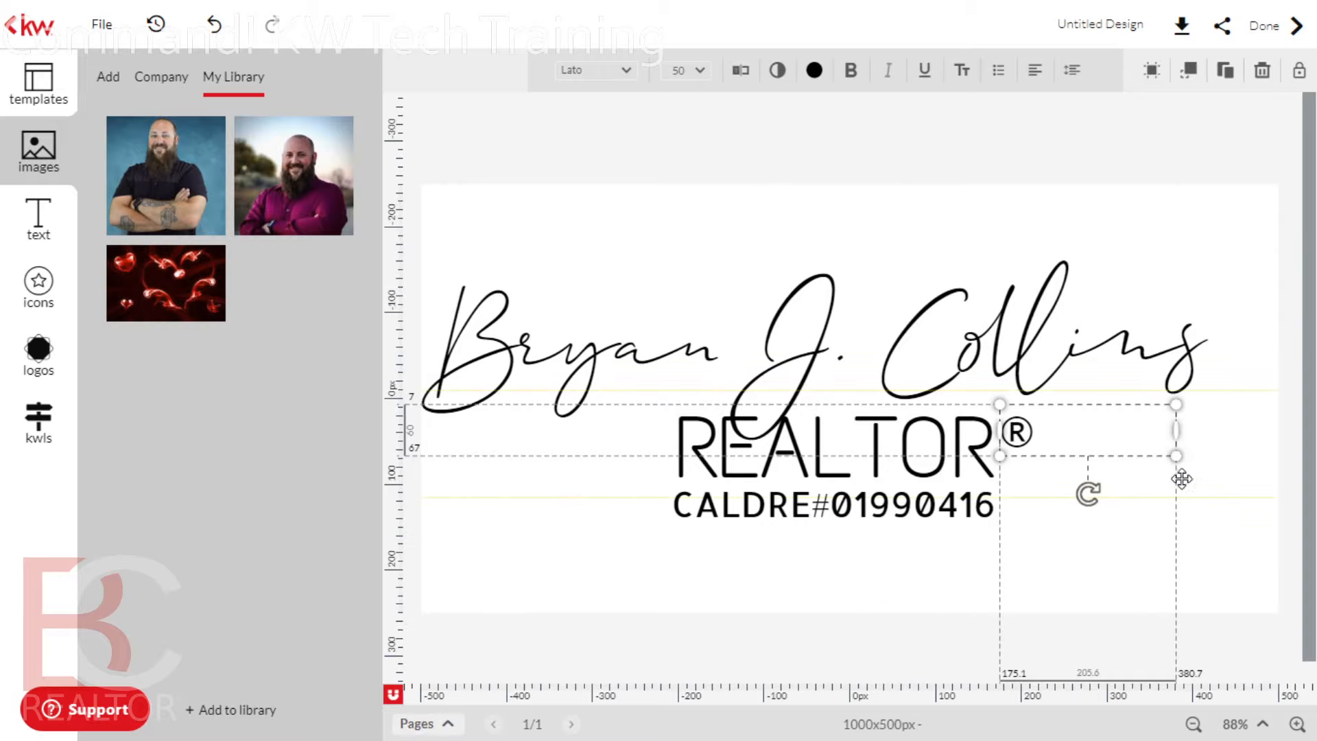
{"action": "left_click_drag", "start_coordinate": [1003, 428], "coordinate": [1095, 406]}
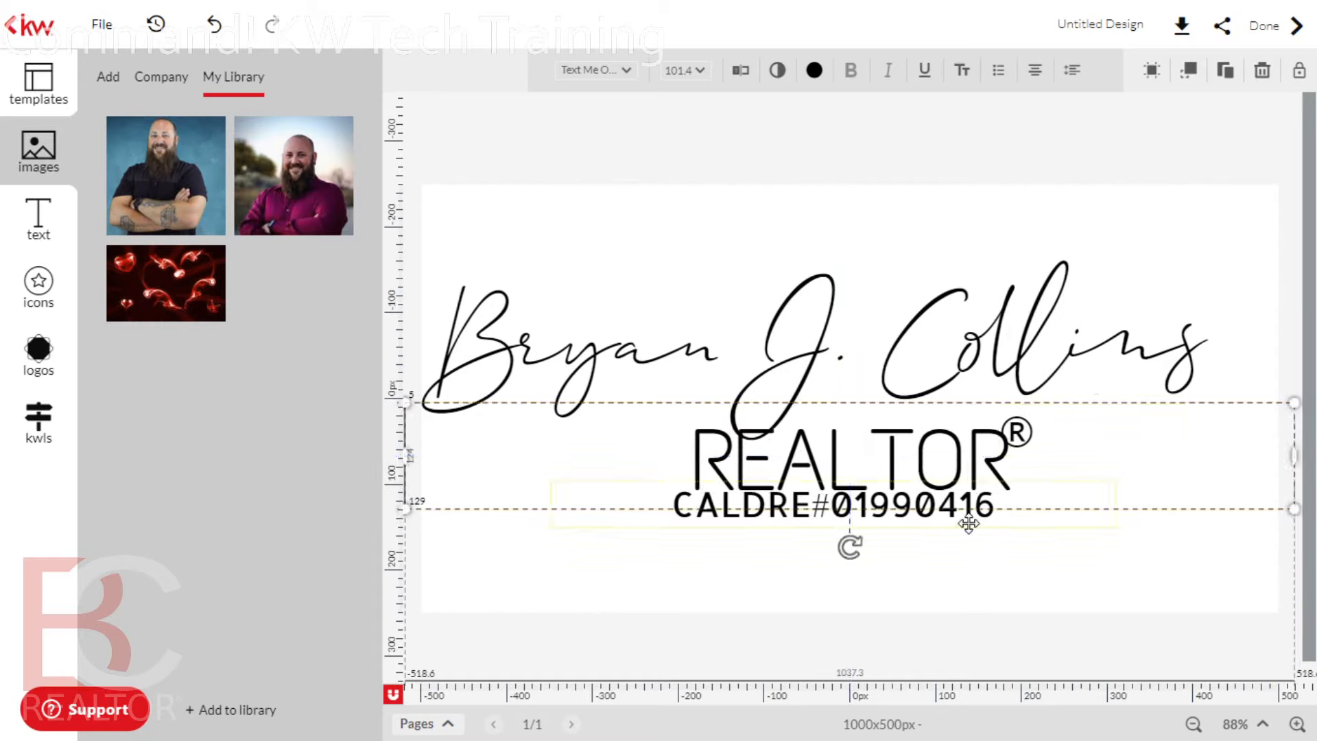
{"action": "left_click", "coordinate": [1038, 437]}
{"action": "left_click_drag", "start_coordinate": [1042, 438], "coordinate": [1045, 449]}
Enlarge the CALDRE line to 44.5 and position it under REALTOR®
{"action": "left_click_drag", "start_coordinate": [938, 513], "coordinate": [950, 527]}
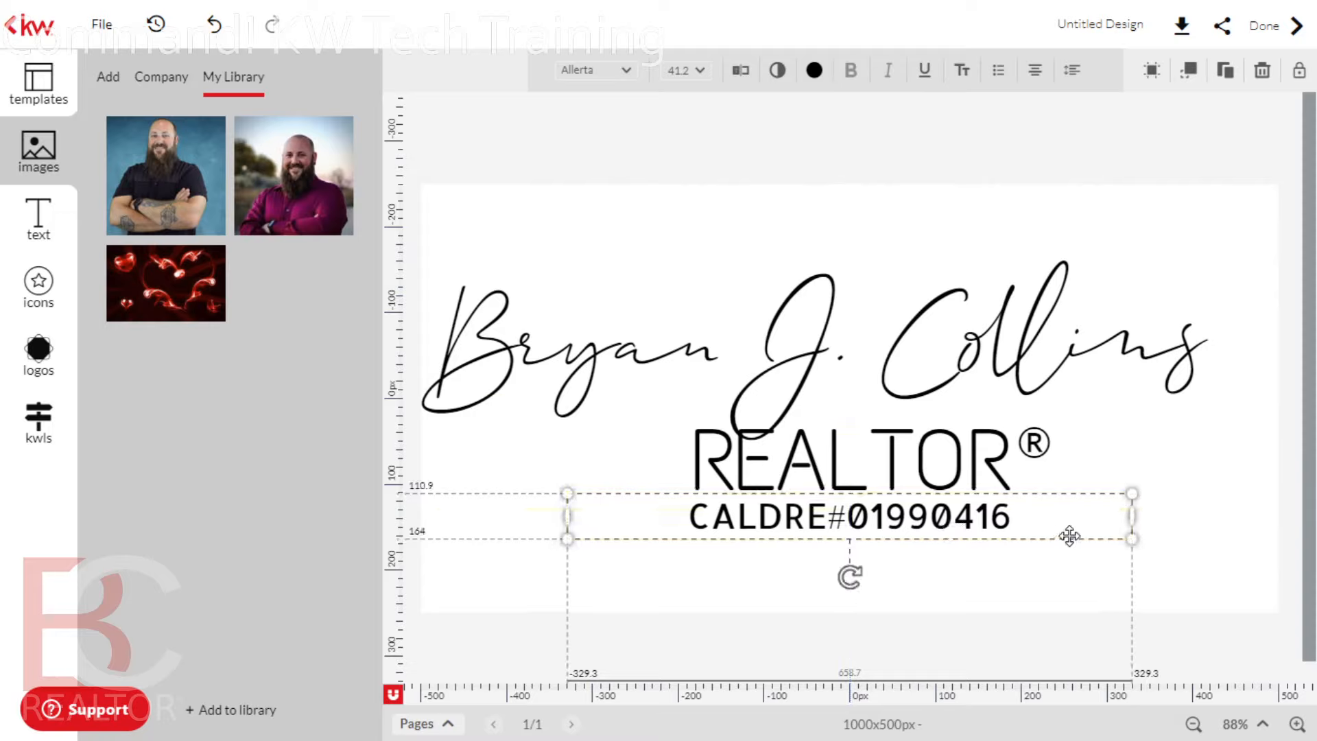
{"action": "left_click_drag", "start_coordinate": [1132, 541], "coordinate": [1176, 547]}
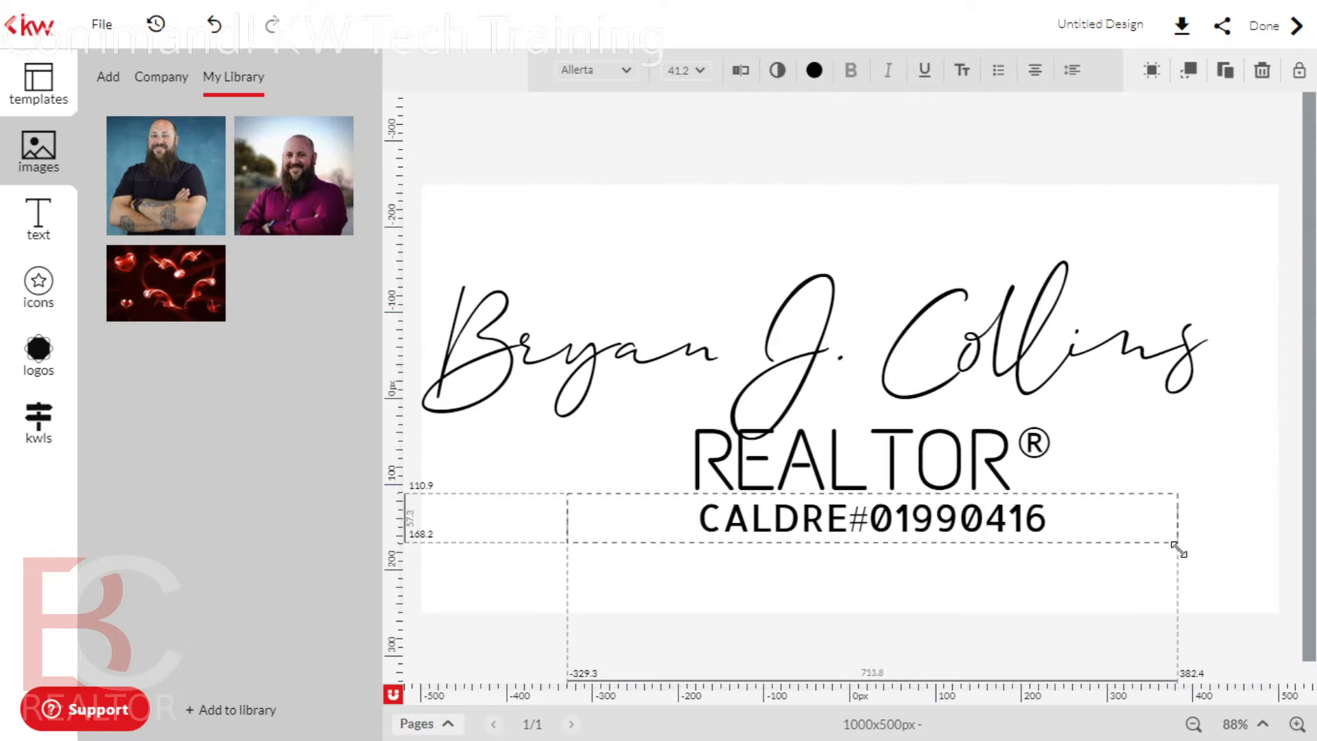
{"action": "left_click_drag", "start_coordinate": [1007, 520], "coordinate": [985, 519]}
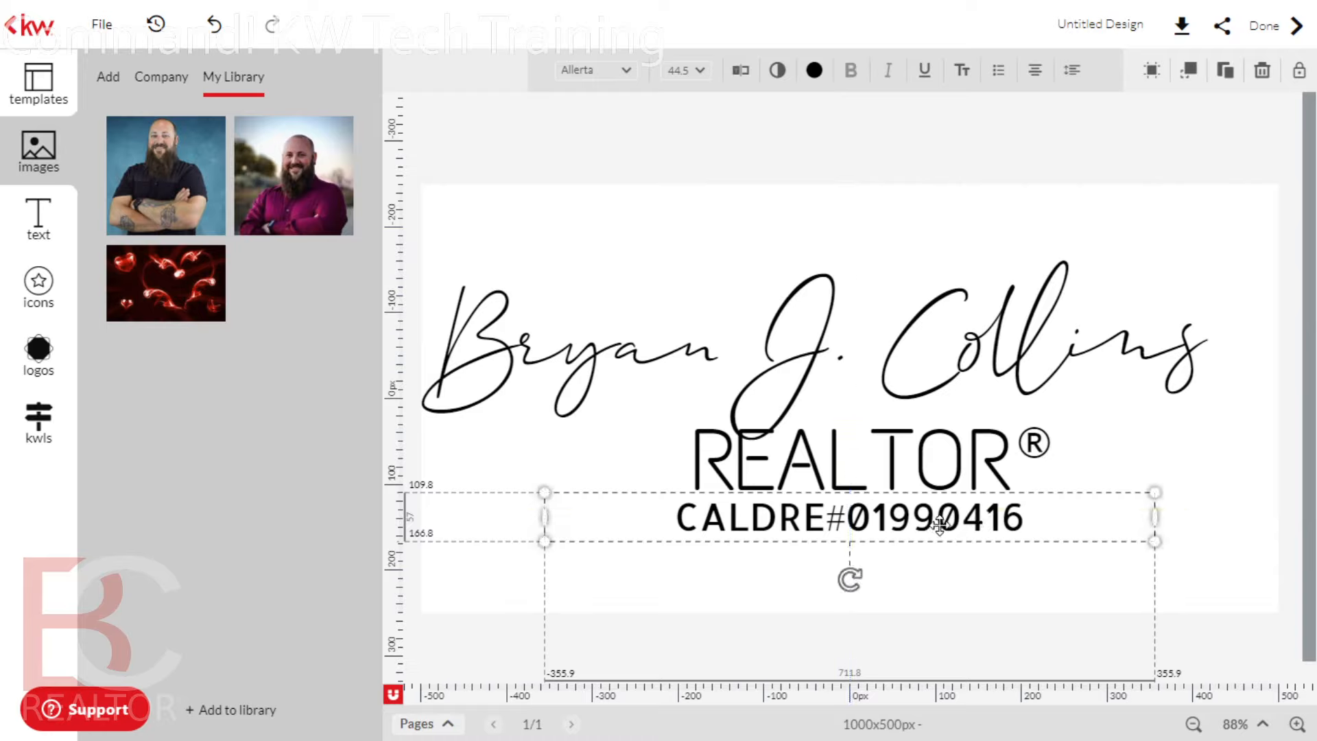
{"action": "left_click_drag", "start_coordinate": [912, 530], "coordinate": [893, 524]}
{"action": "left_click", "coordinate": [899, 196]}
Nudge the signature slightly right so it sits centred above REALTOR®
{"action": "left_click", "coordinate": [903, 217]}
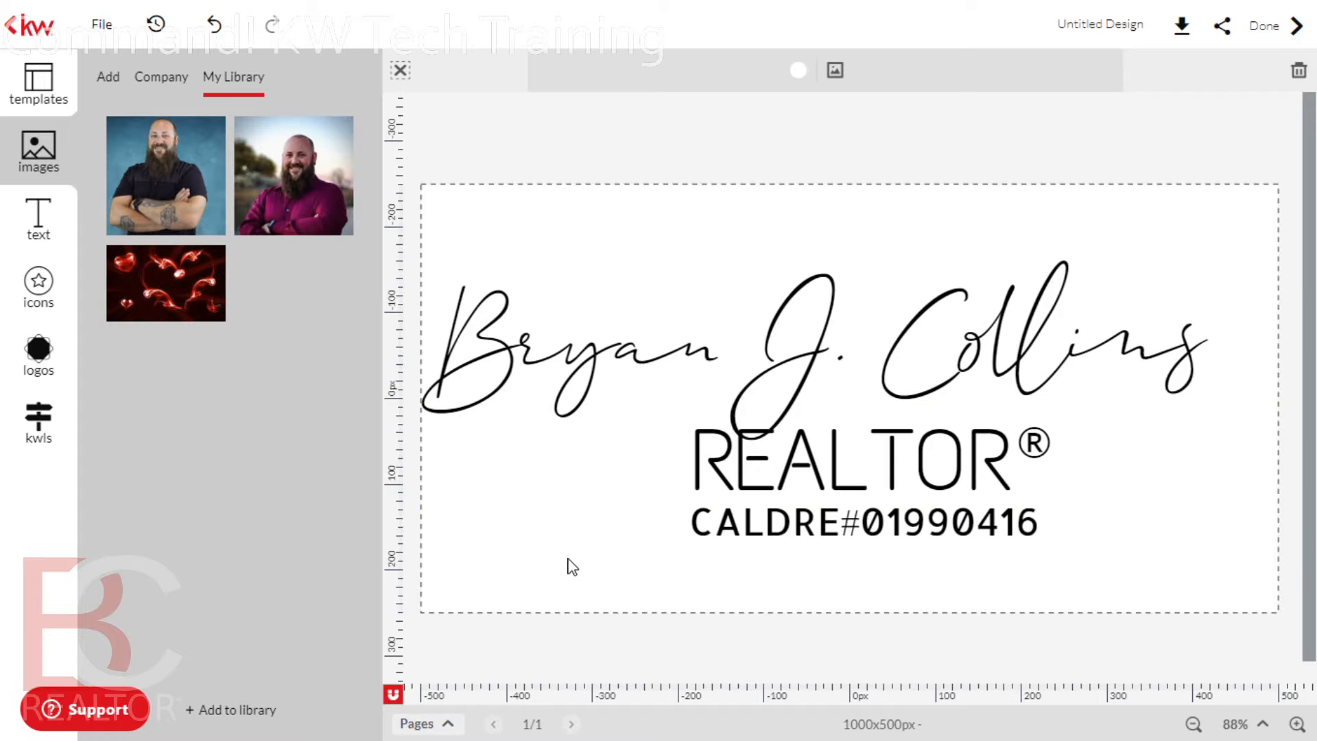
{"action": "left_click_drag", "start_coordinate": [659, 358], "coordinate": [677, 352]}
{"action": "left_click", "coordinate": [630, 527]}
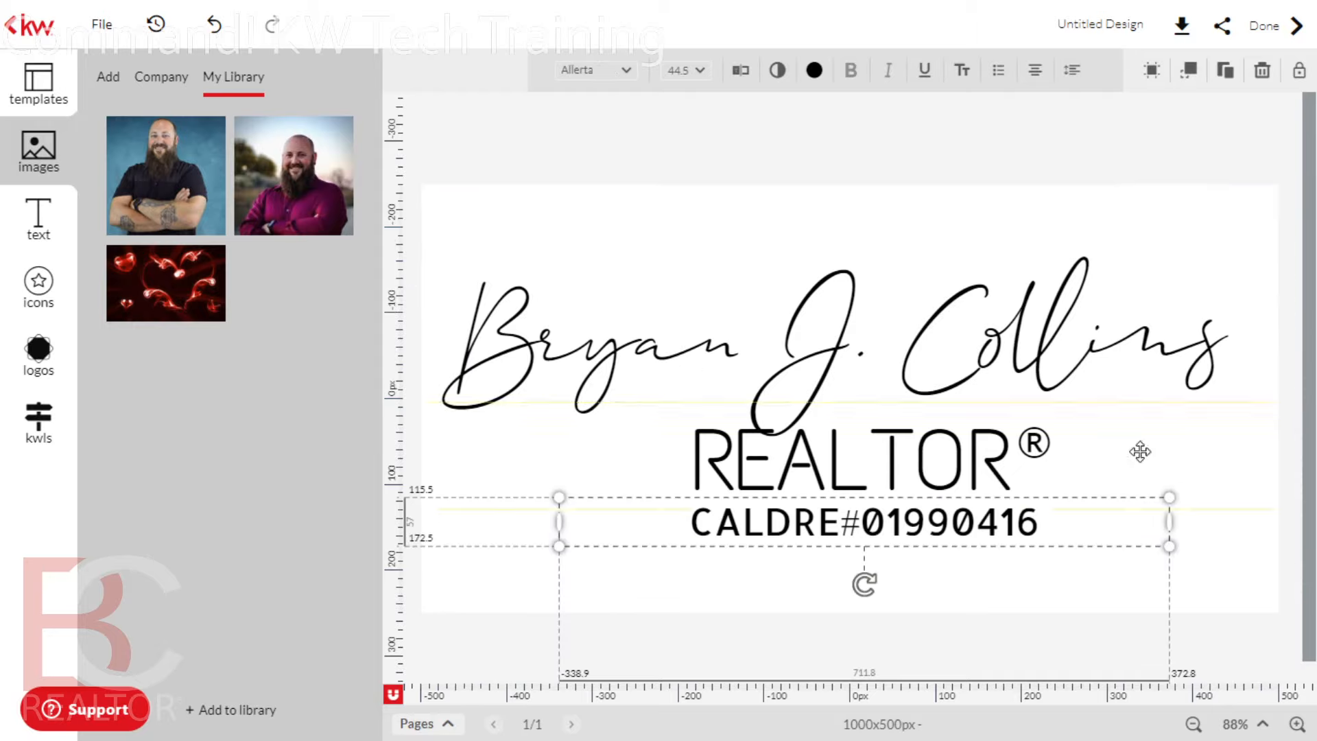
{"action": "left_click", "coordinate": [1285, 505]}
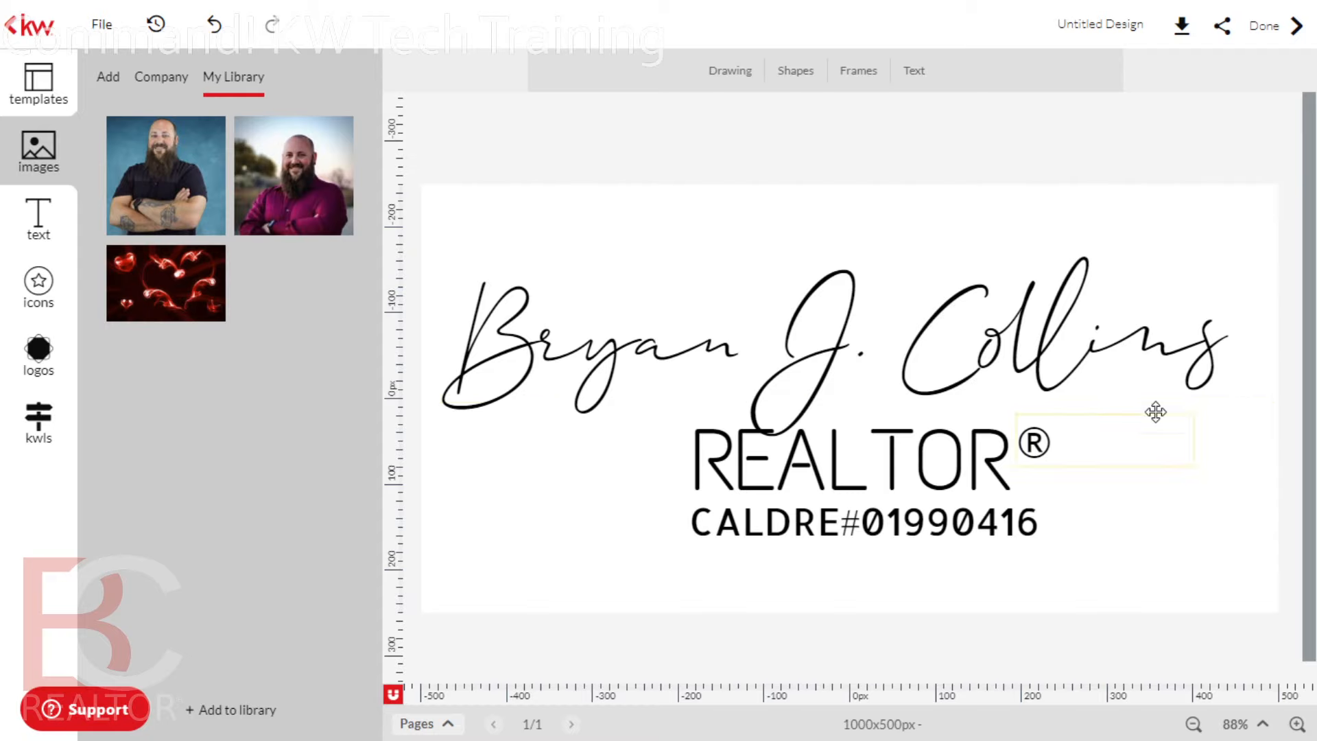
{"action": "left_click_drag", "start_coordinate": [1085, 367], "coordinate": [1096, 370]}
{"action": "left_click", "coordinate": [1199, 539]}
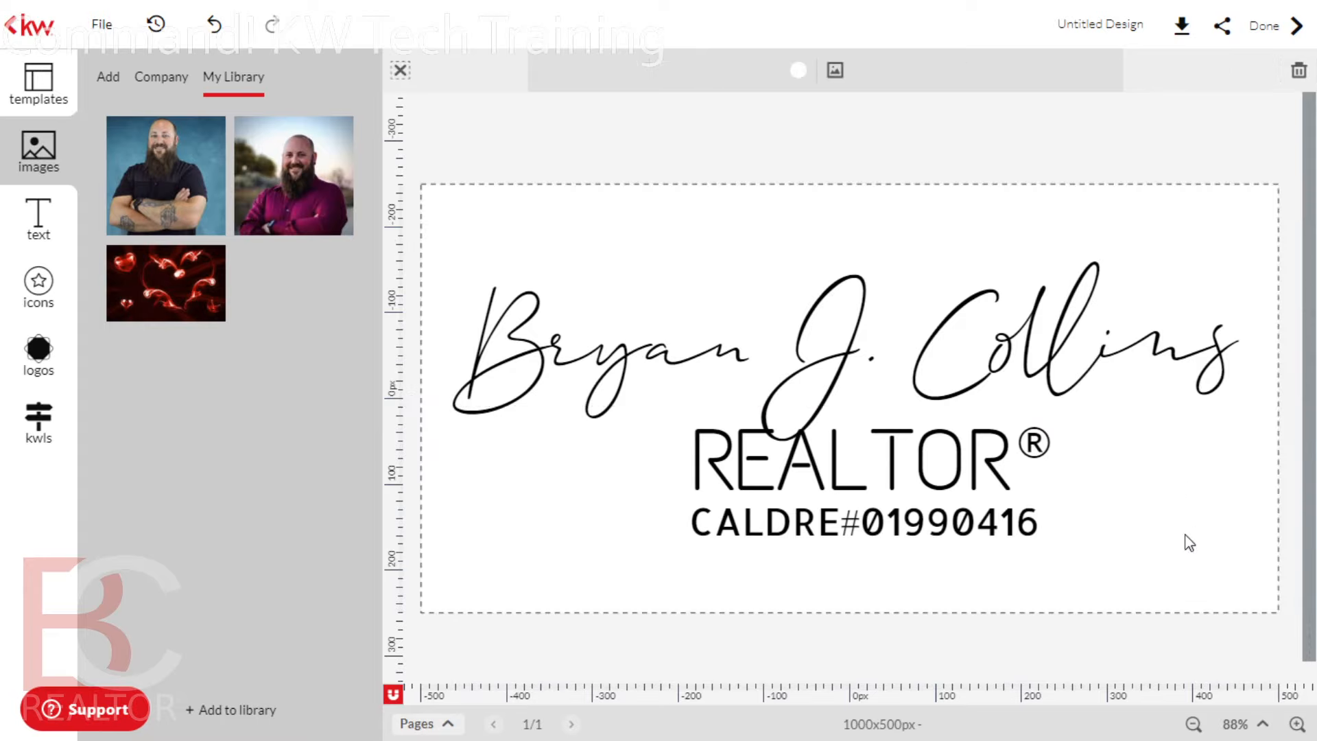
Remove the placeholder background image from the page
{"action": "left_click", "coordinate": [800, 71]}
{"action": "left_click", "coordinate": [800, 71]}
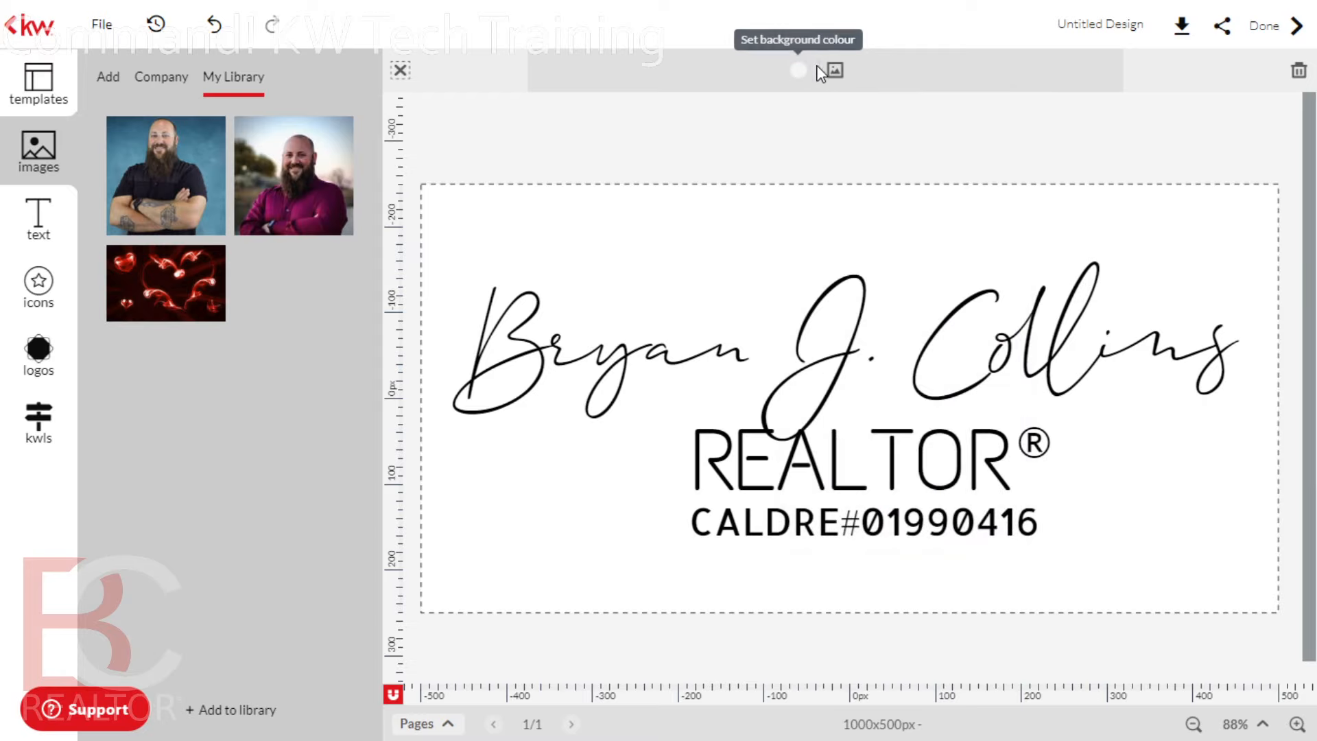
{"action": "left_click", "coordinate": [841, 67]}
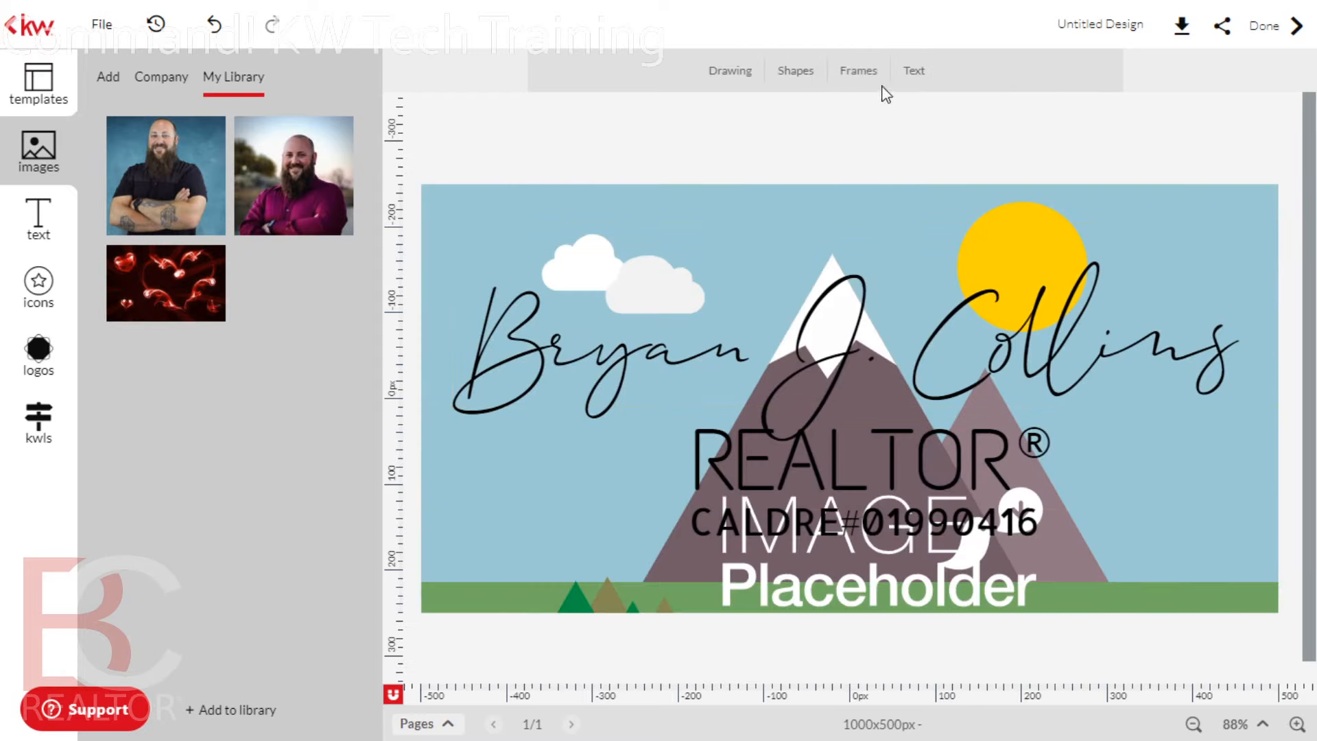
{"action": "left_click", "coordinate": [872, 210]}
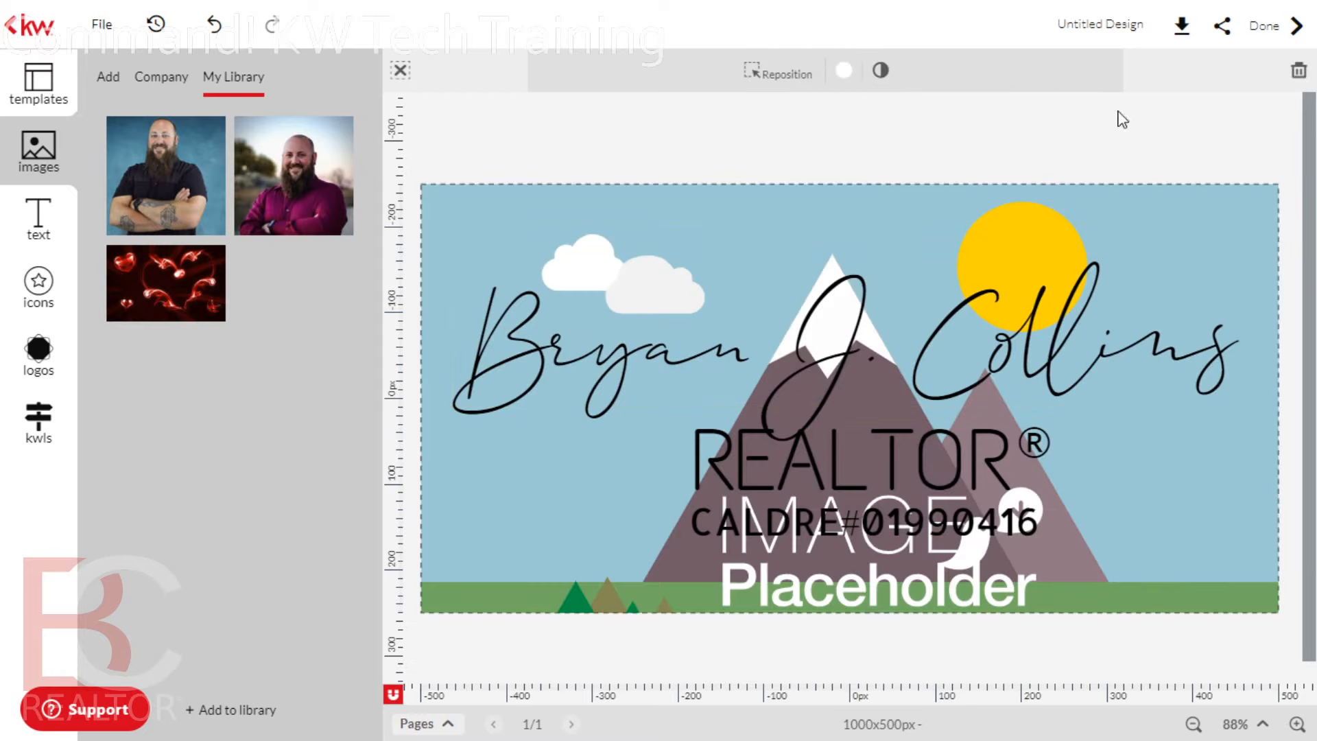
{"action": "left_click", "coordinate": [1299, 72]}
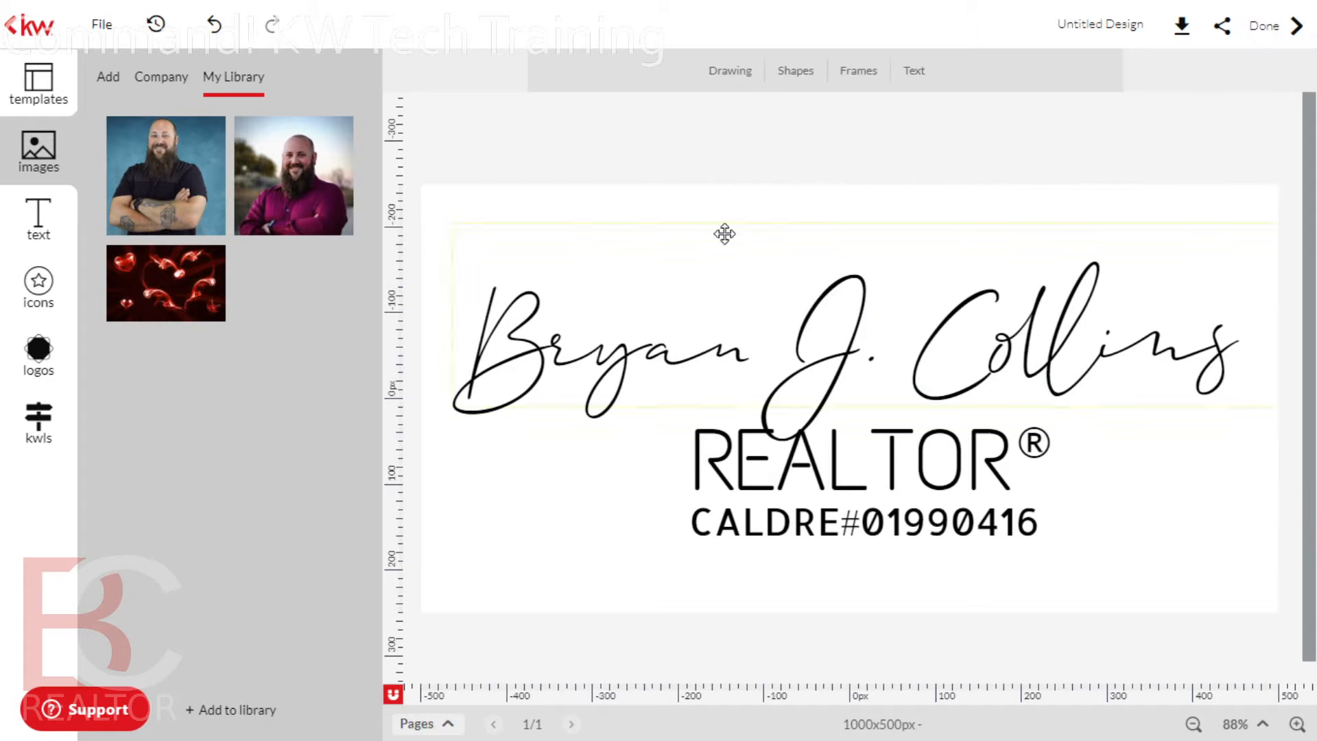
Set the page background colour to transparent
{"action": "left_click", "coordinate": [732, 215]}
{"action": "left_click", "coordinate": [798, 70]}
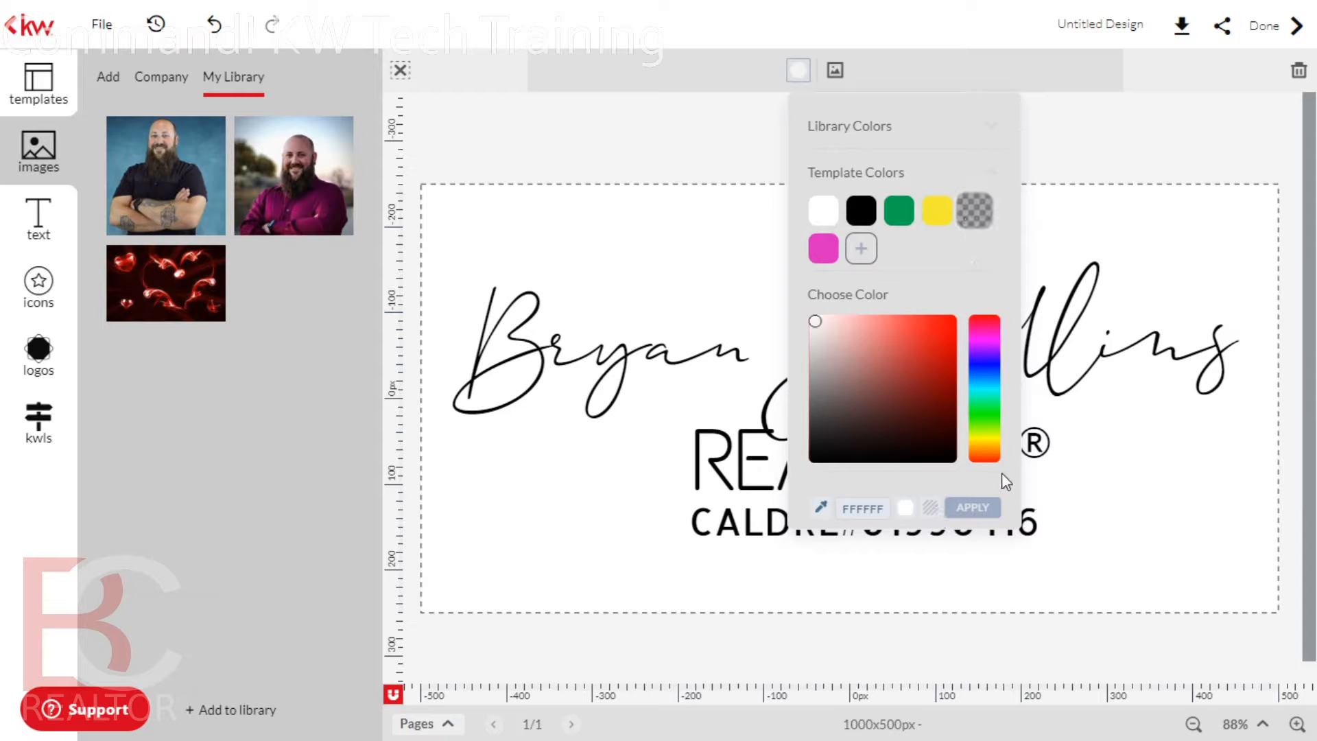
{"action": "left_click", "coordinate": [932, 509]}
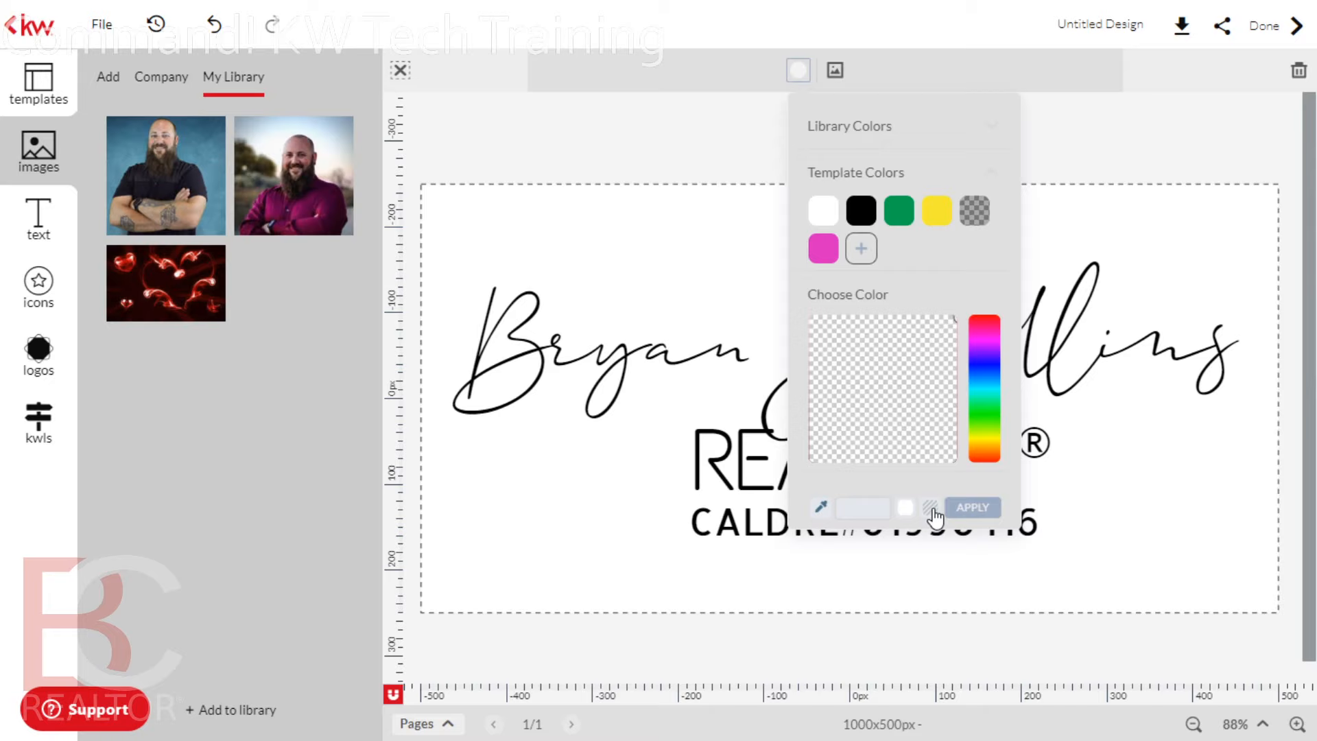
{"action": "left_click", "coordinate": [973, 508]}
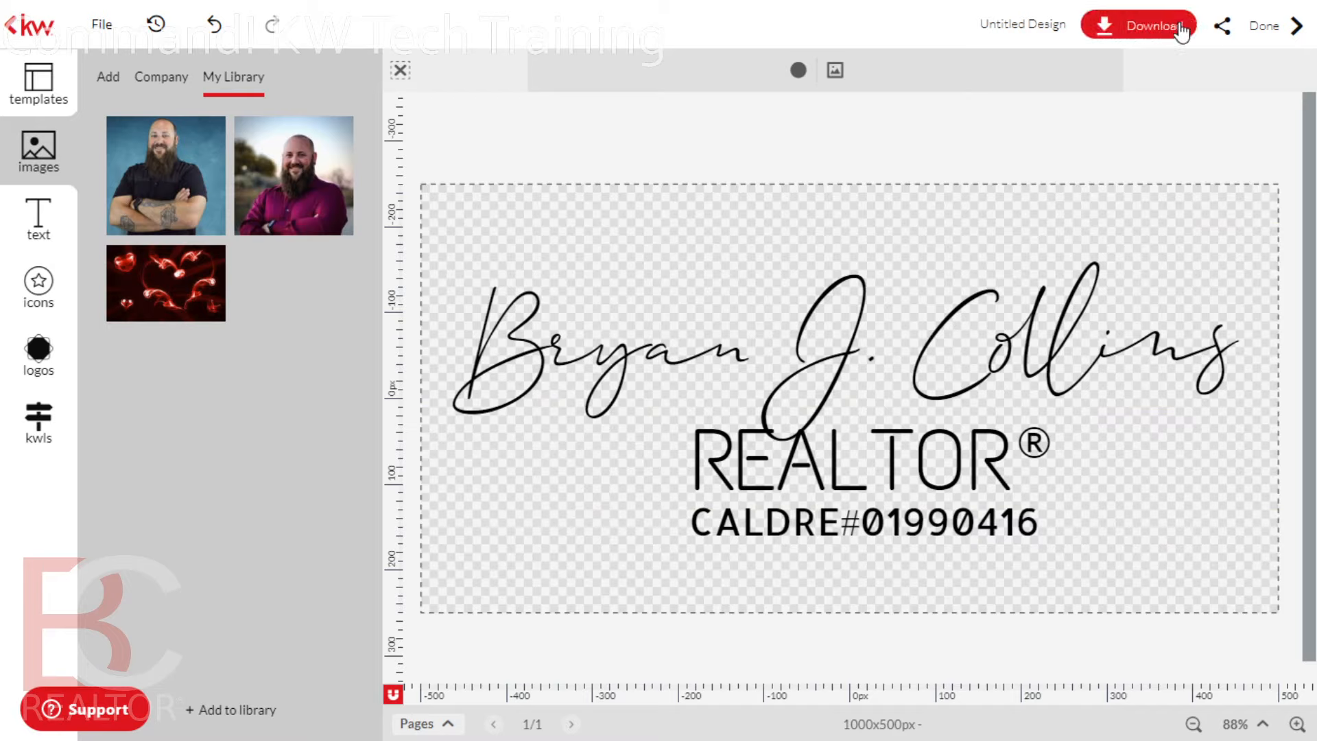
{"action": "left_click", "coordinate": [1143, 33]}
{"action": "left_click", "coordinate": [1034, 84]}
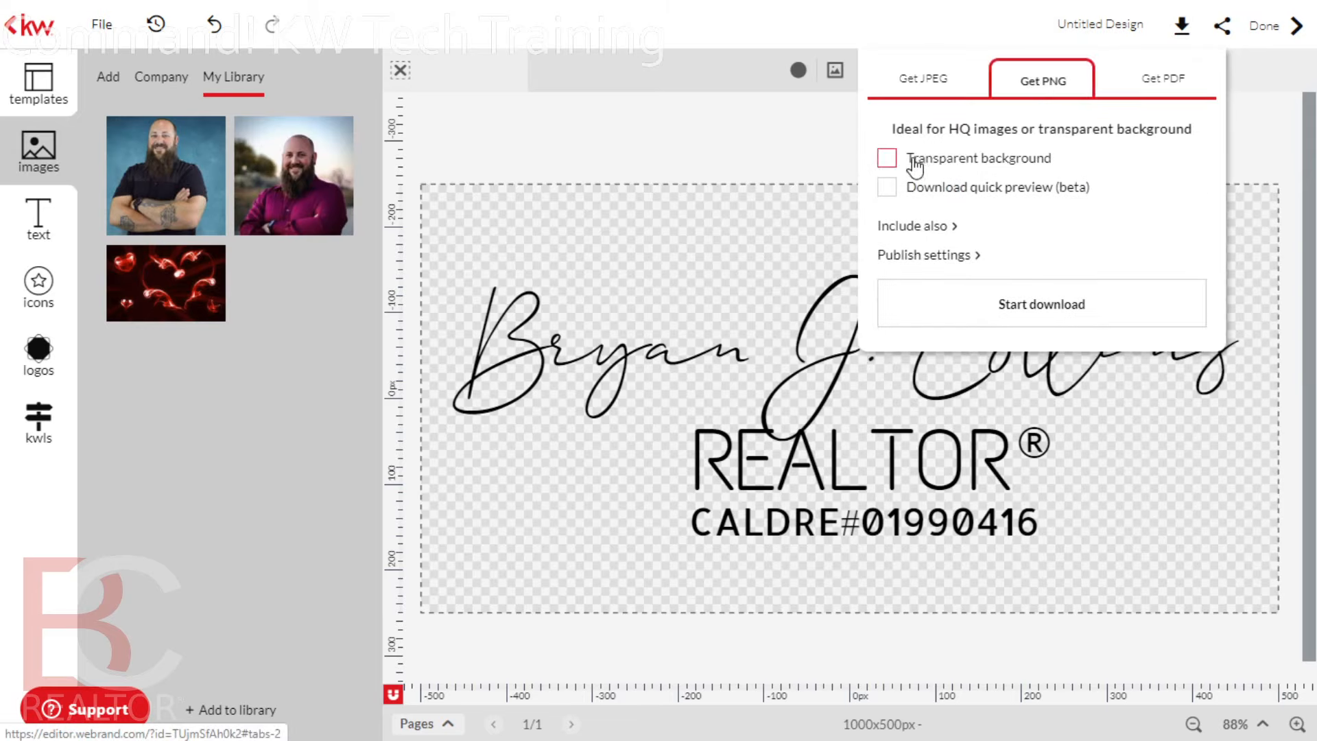
{"action": "left_click", "coordinate": [887, 161]}
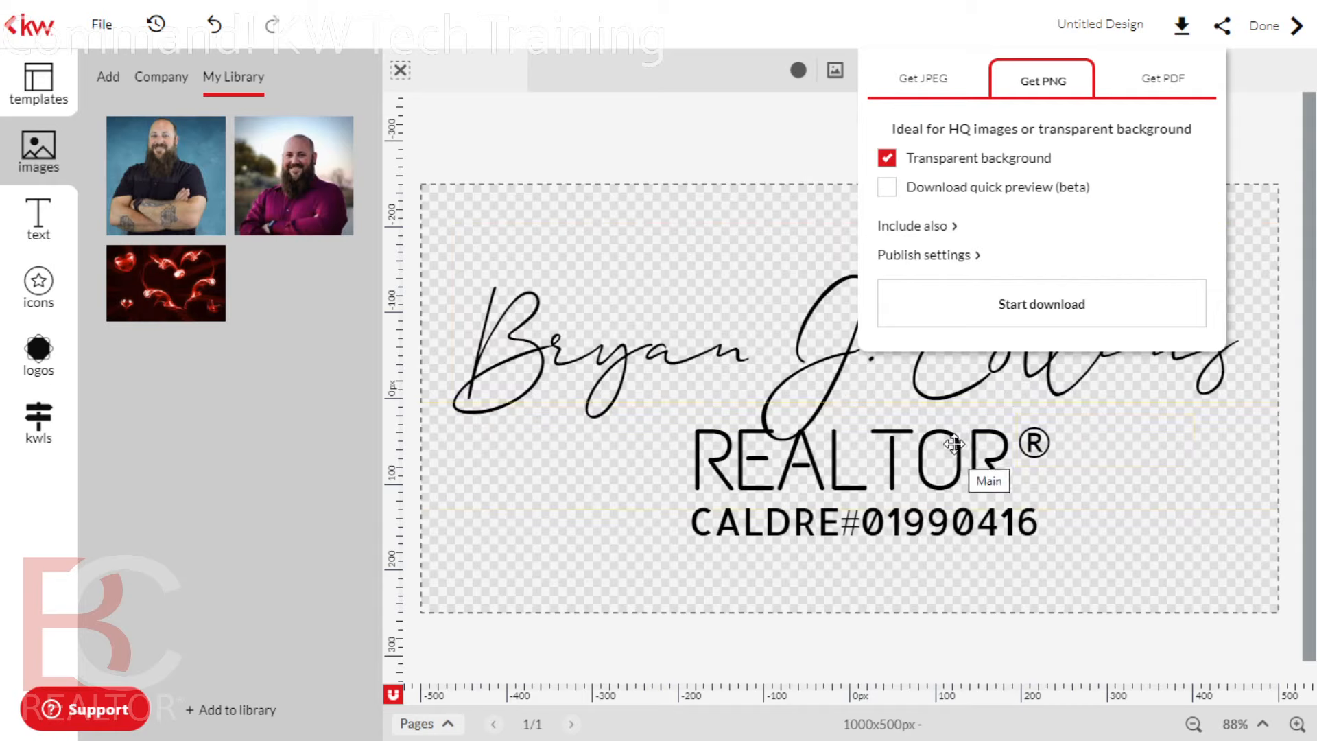
{"action": "left_click", "coordinate": [738, 141]}
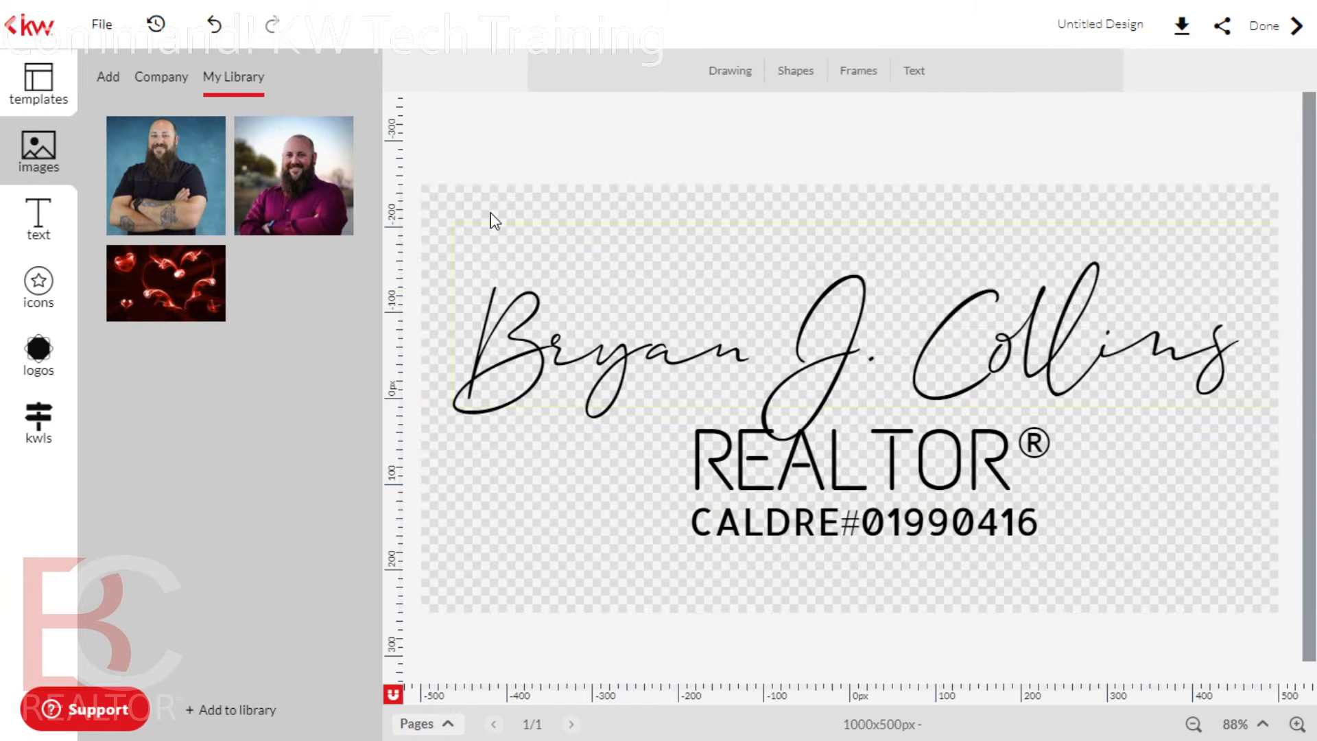
Turn the CALDRE licence line and the REALTOR text white
{"action": "mouse_move", "coordinate": [421, 197]}
{"action": "left_mouse_down"}
{"action": "mouse_move", "coordinate": [750, 377]}
{"action": "mouse_move", "coordinate": [1084, 524]}
{"action": "mouse_move", "coordinate": [1150, 582]}
{"action": "left_mouse_up"}
{"action": "left_click", "coordinate": [931, 579]}
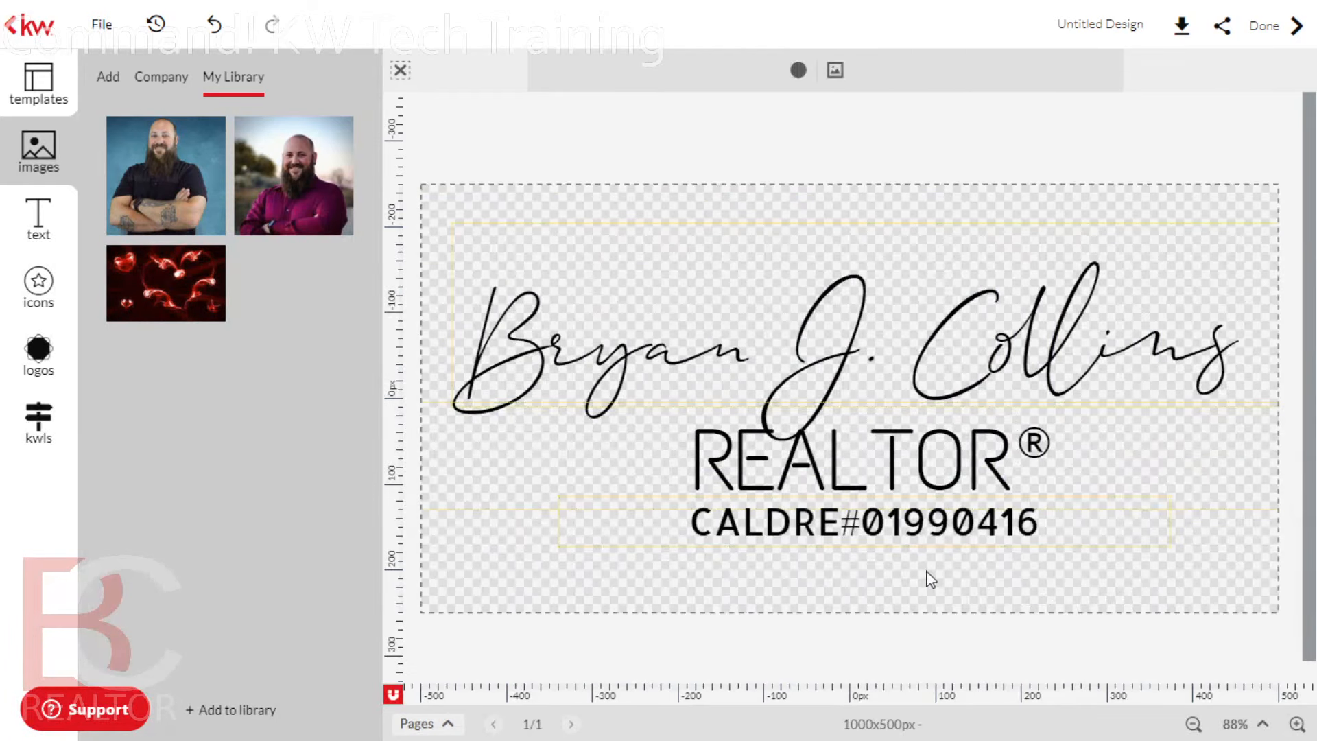
{"action": "left_click", "coordinate": [893, 540]}
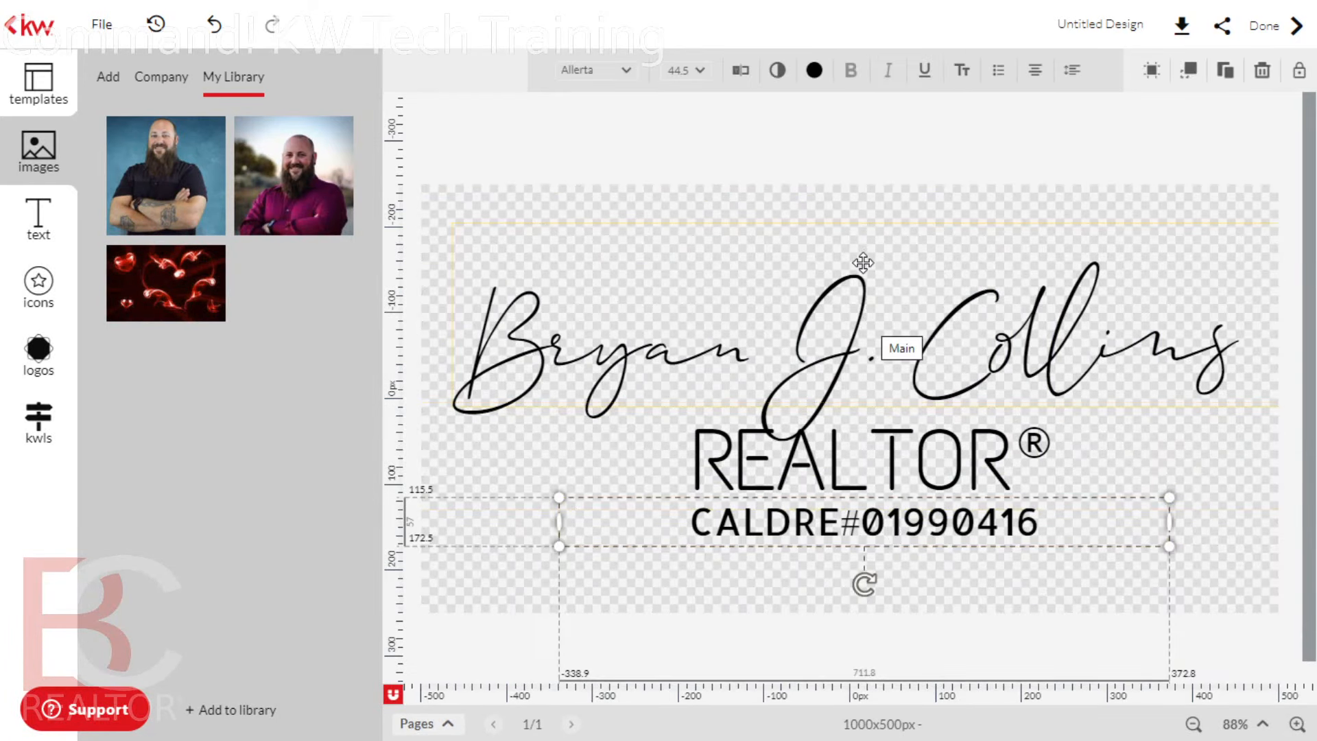
{"action": "left_click", "coordinate": [814, 70]}
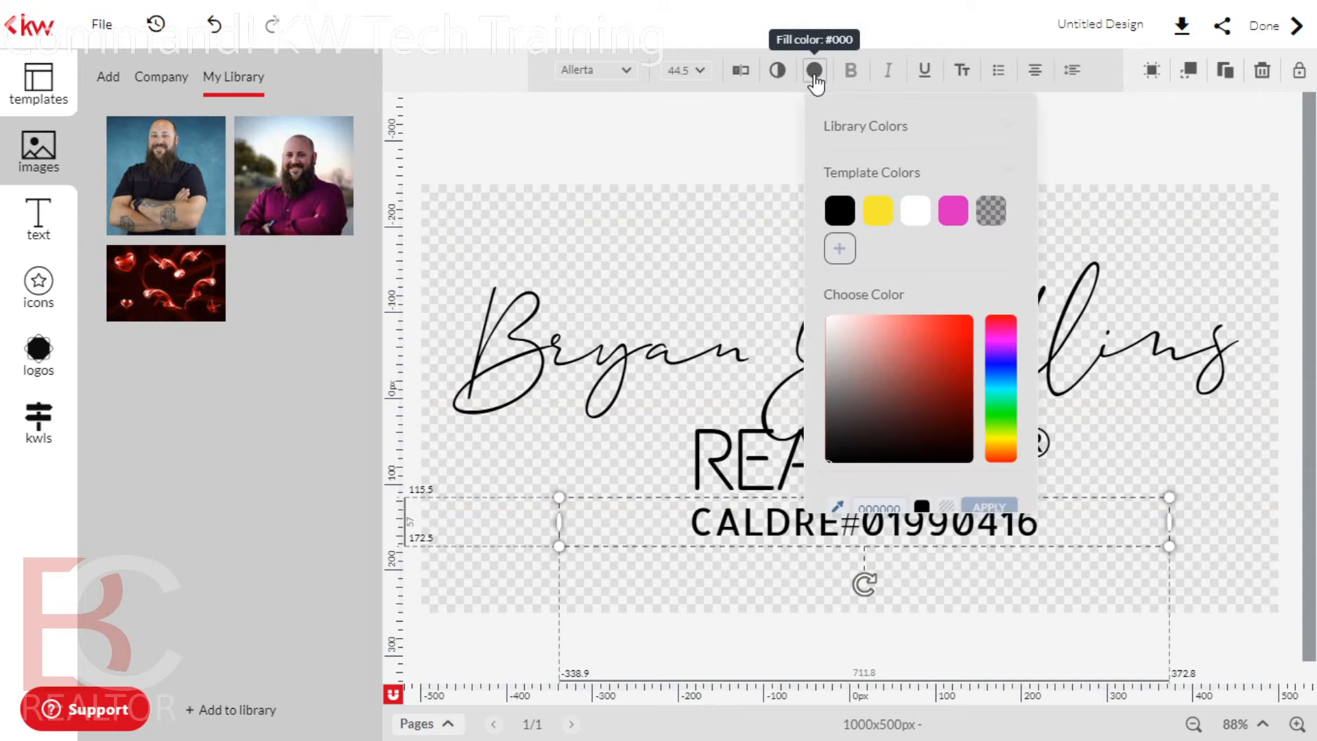
{"action": "left_click", "coordinate": [915, 212]}
{"action": "left_click", "coordinate": [852, 525]}
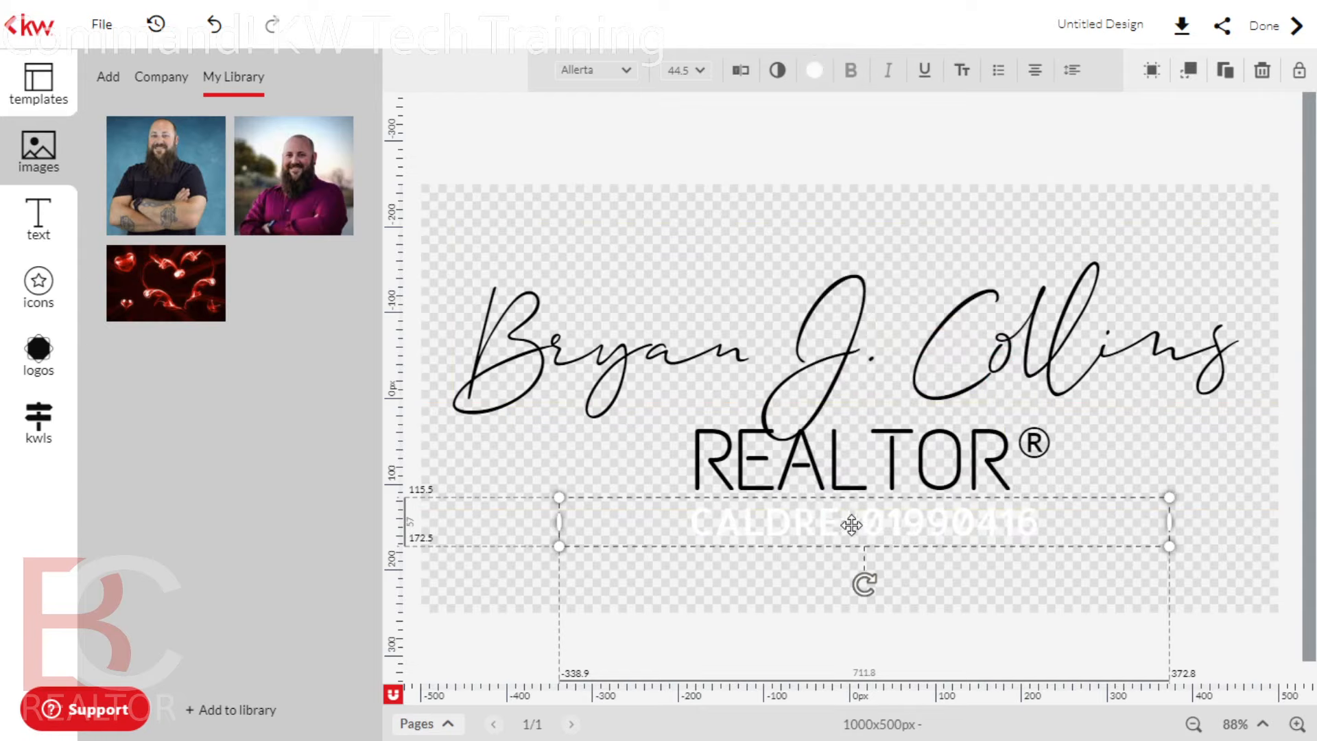
{"action": "left_click", "coordinate": [844, 466]}
{"action": "left_click", "coordinate": [815, 70]}
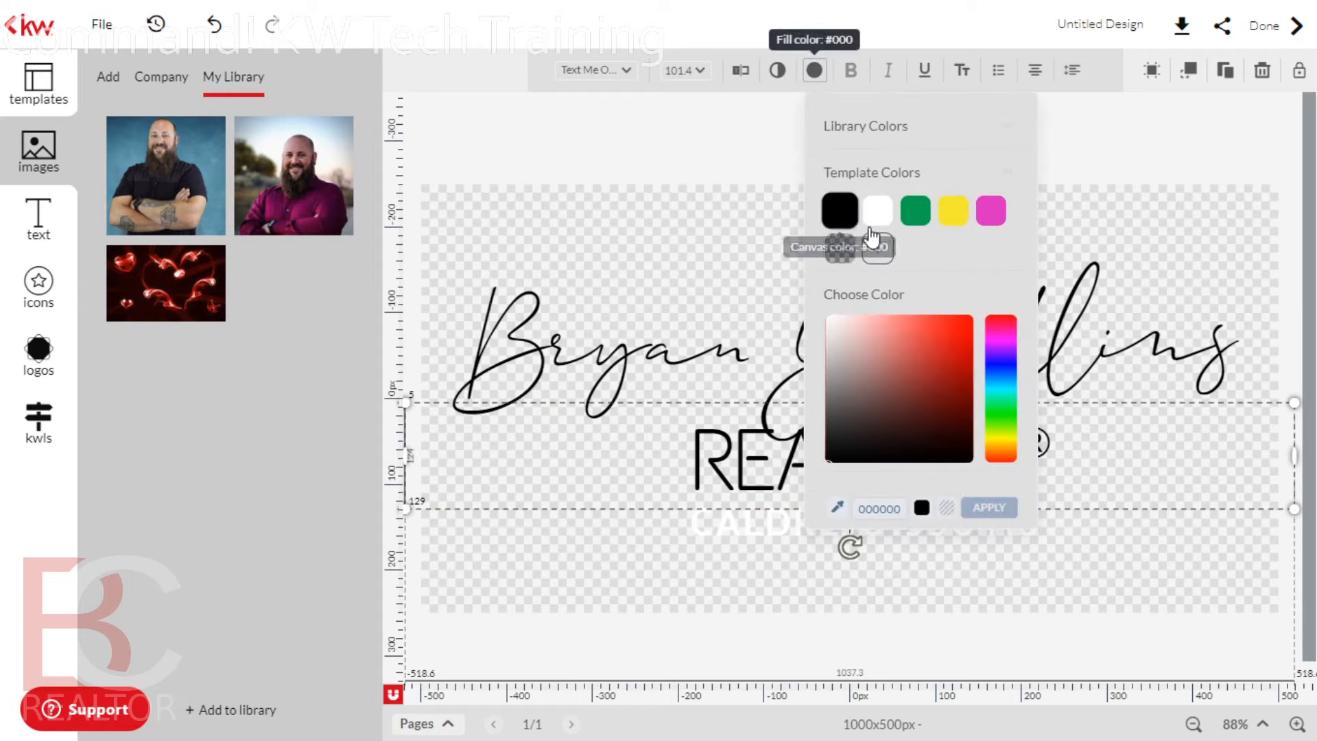
{"action": "left_click", "coordinate": [873, 210]}
Turn the ® symbol and script signature white, then open the PNG download options
{"action": "left_click", "coordinate": [1034, 439]}
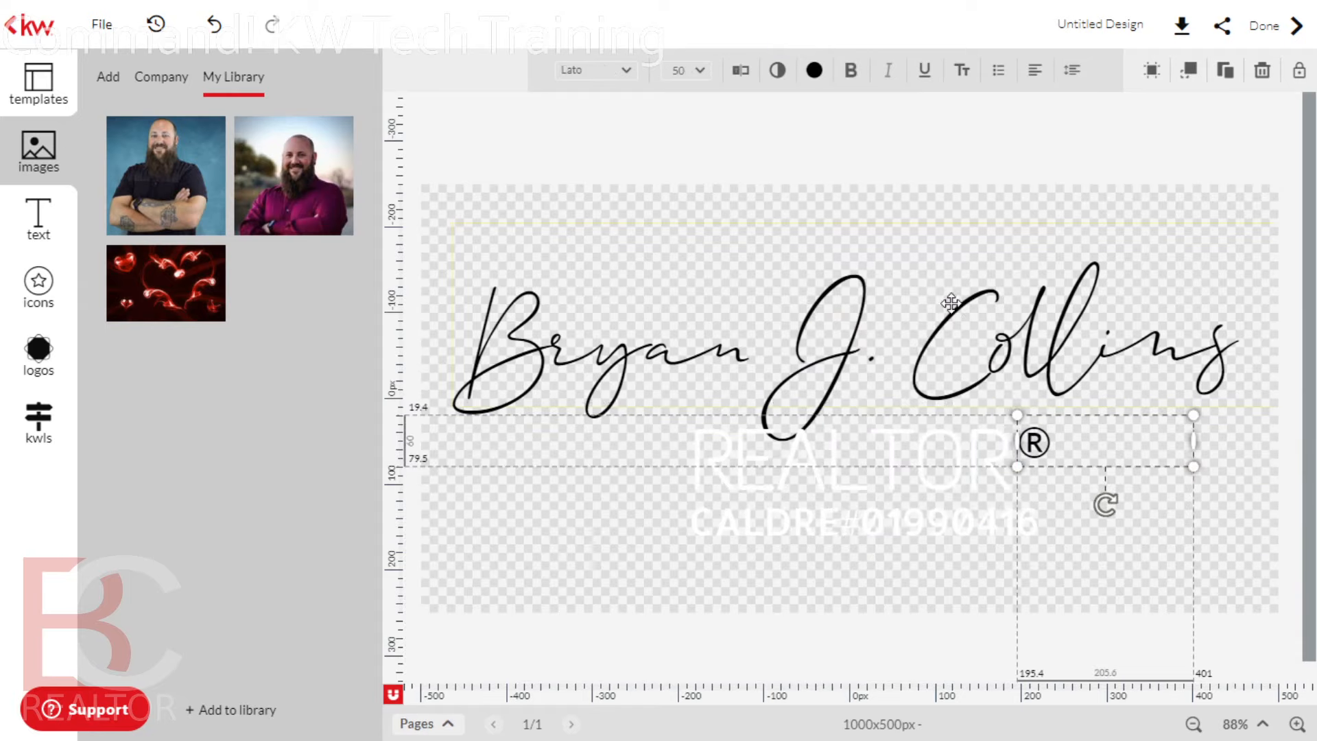
{"action": "left_click", "coordinate": [815, 70]}
{"action": "left_click", "coordinate": [879, 212]}
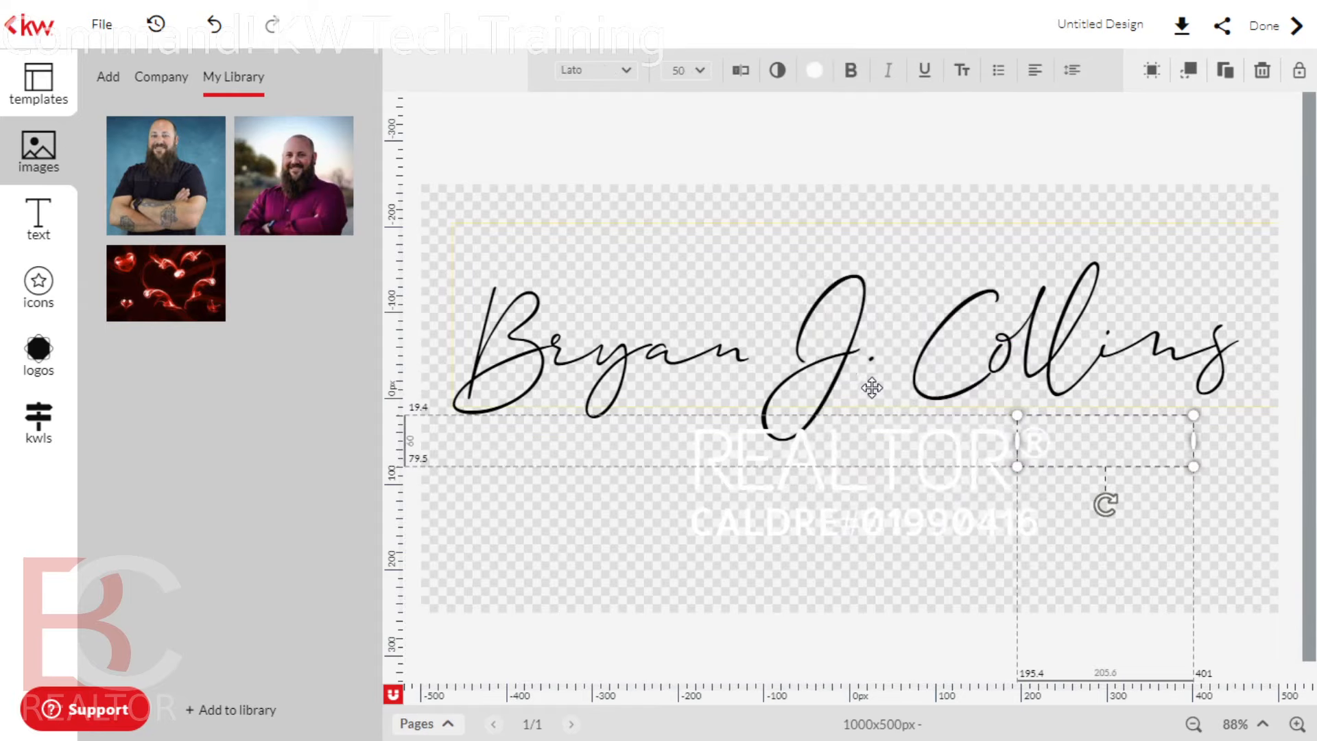
{"action": "left_click", "coordinate": [841, 376]}
{"action": "left_click", "coordinate": [814, 70]}
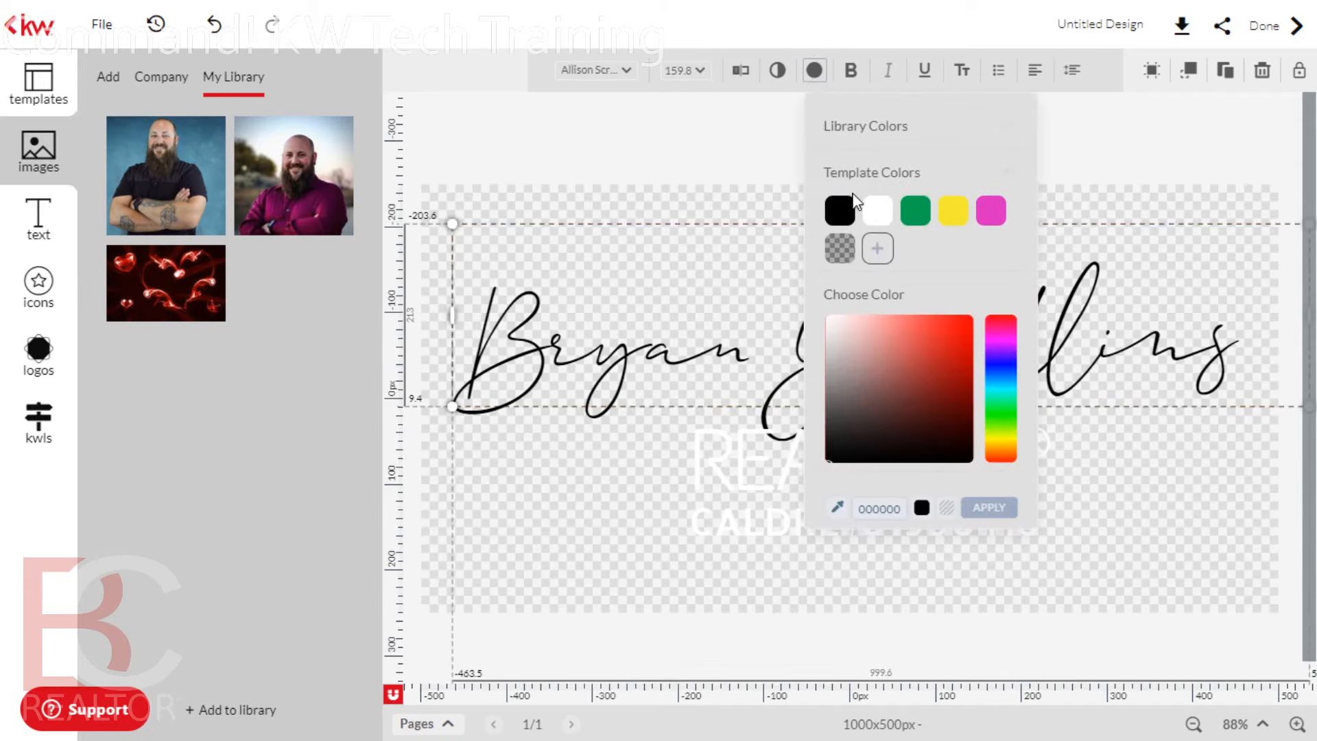
{"action": "left_click", "coordinate": [877, 212]}
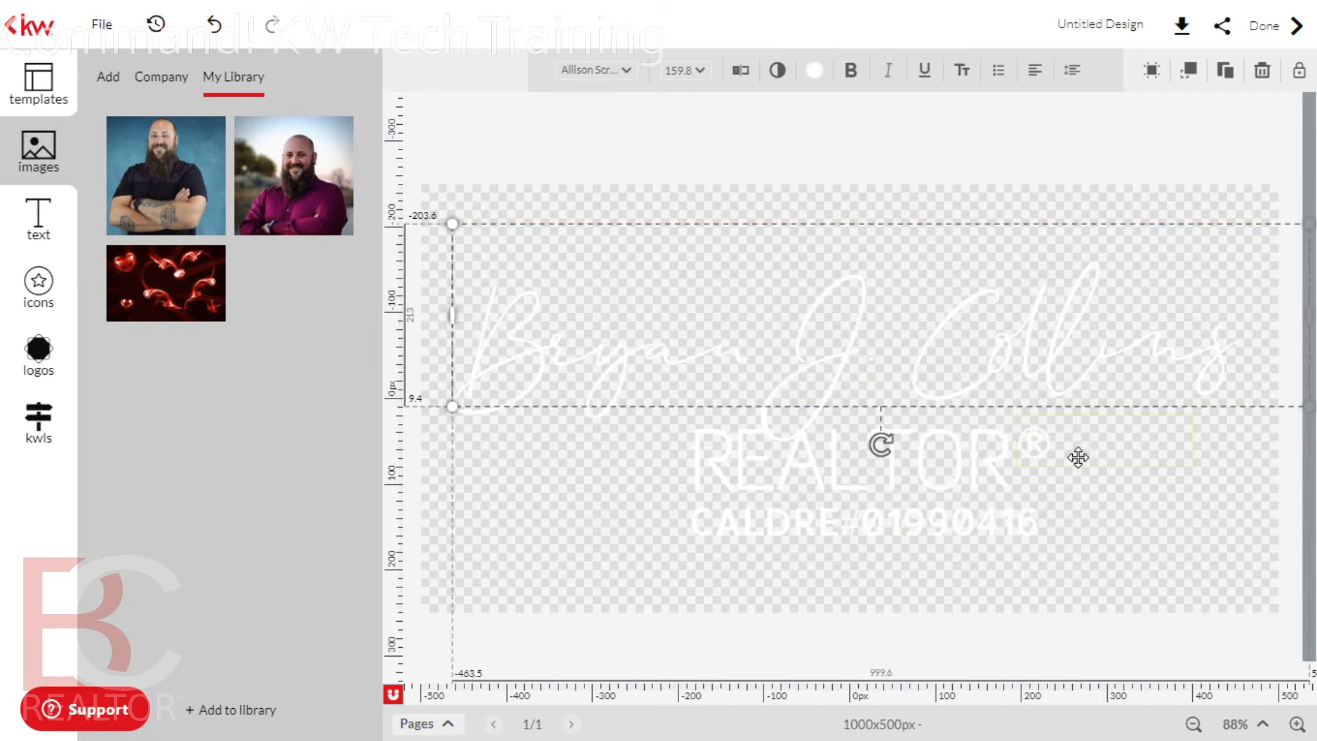
{"action": "left_click", "coordinate": [1023, 186]}
{"action": "left_click", "coordinate": [1179, 26]}
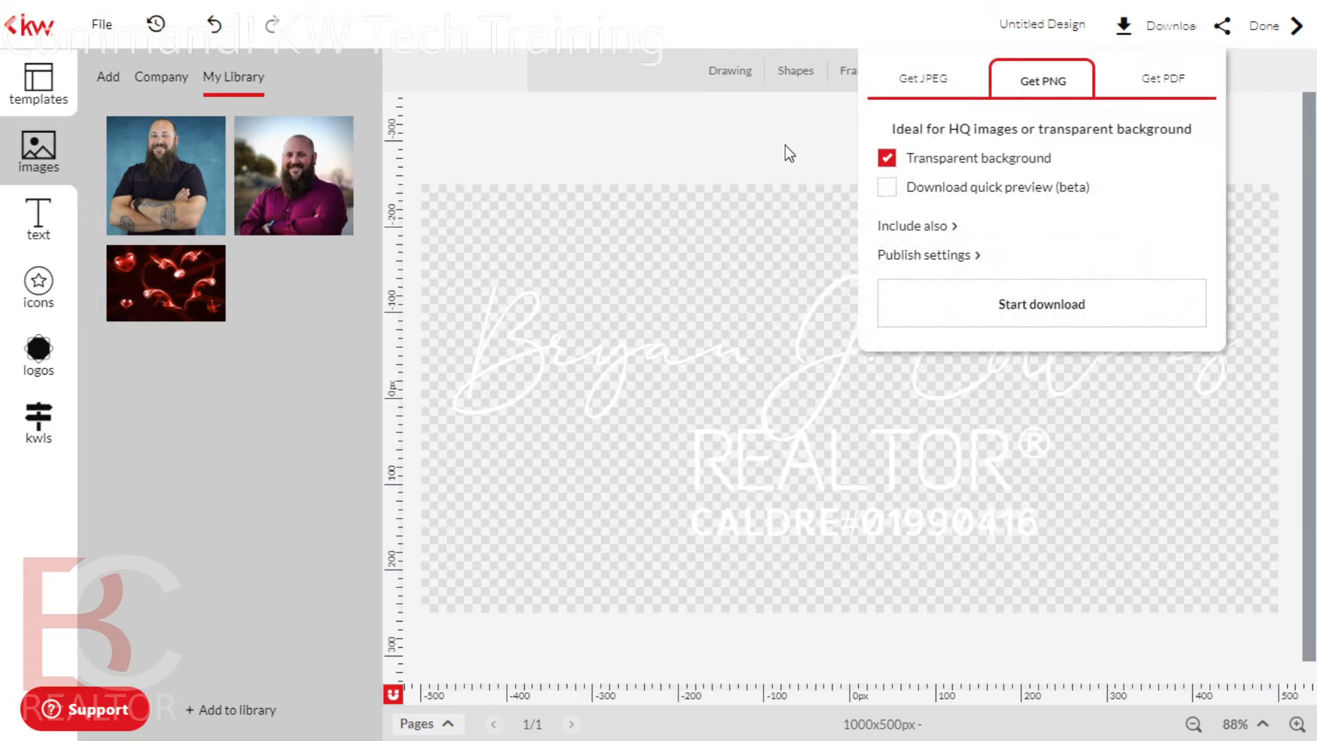
Close the download panel and lower the script signature's opacity to 40
{"action": "left_click", "coordinate": [796, 151]}
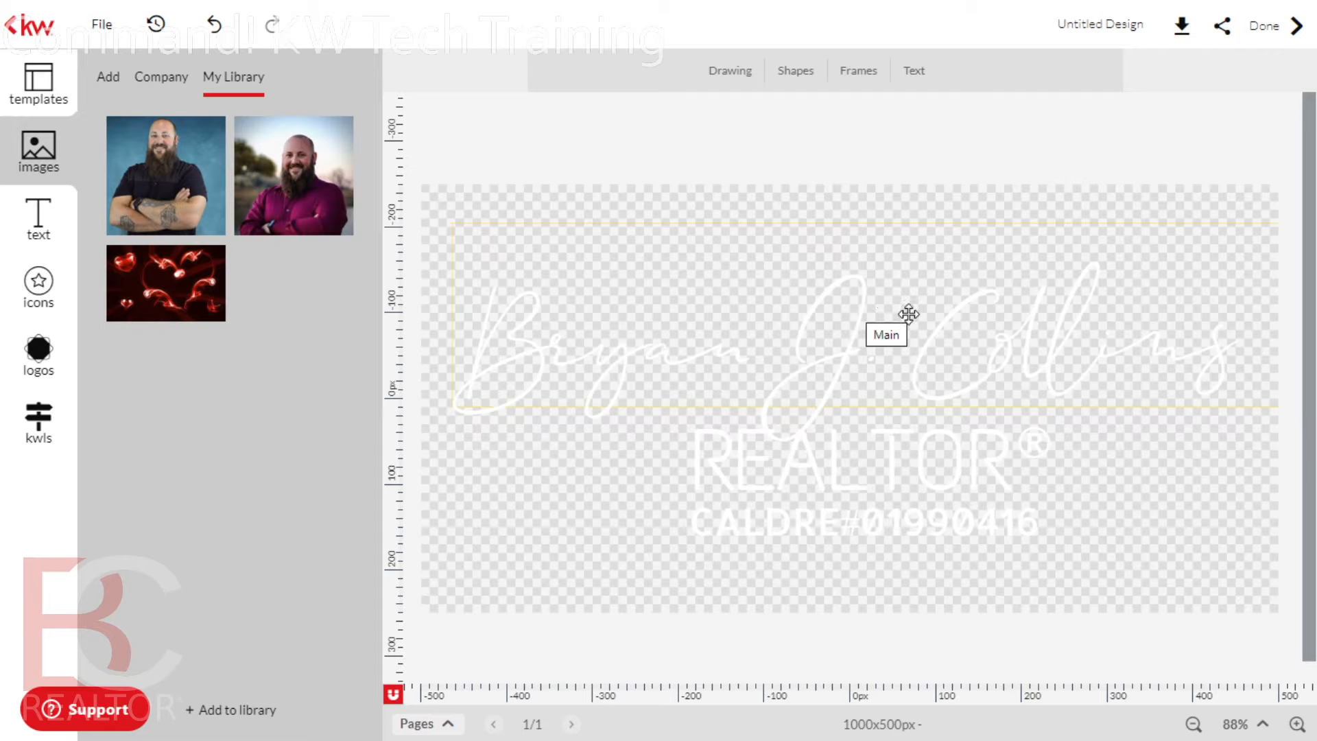
{"action": "left_click", "coordinate": [842, 328]}
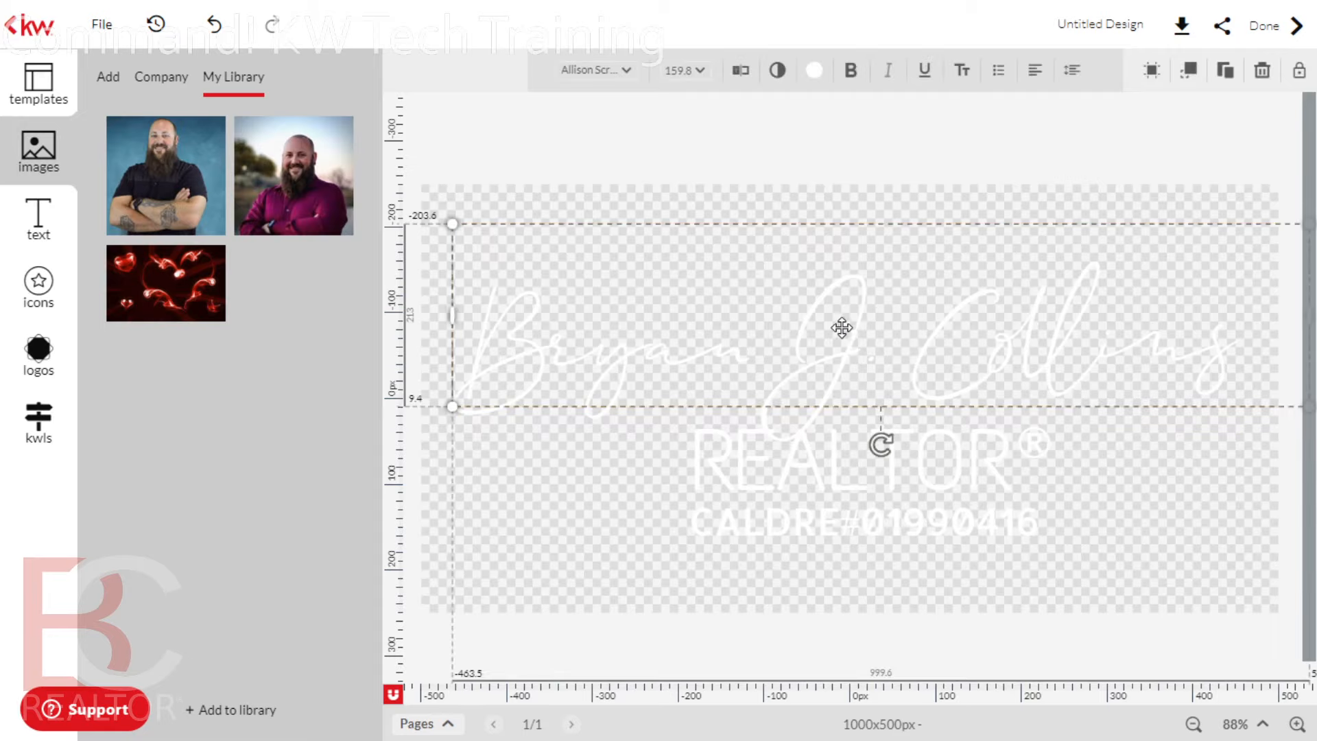
{"action": "left_click", "coordinate": [779, 72]}
{"action": "left_click_drag", "start_coordinate": [929, 119], "coordinate": [850, 124]}
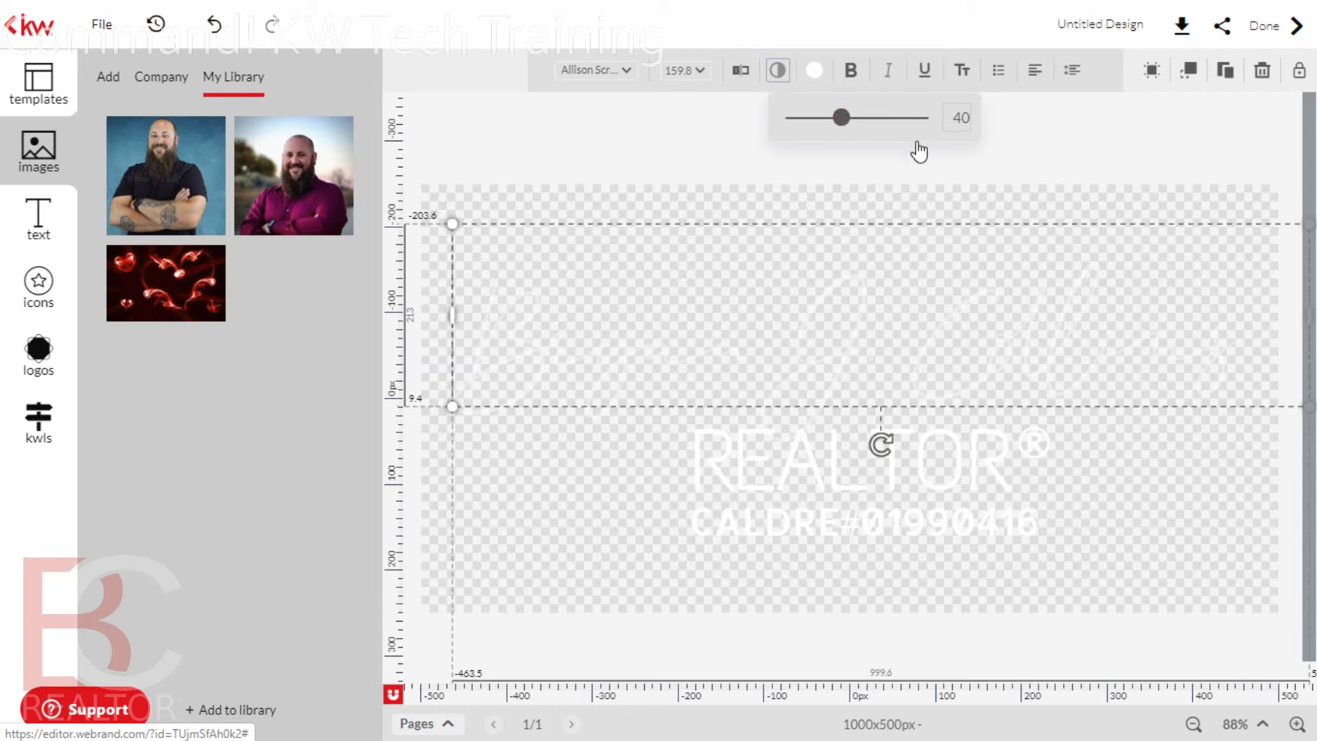
{"action": "left_click", "coordinate": [802, 461]}
{"action": "left_click", "coordinate": [871, 338]}
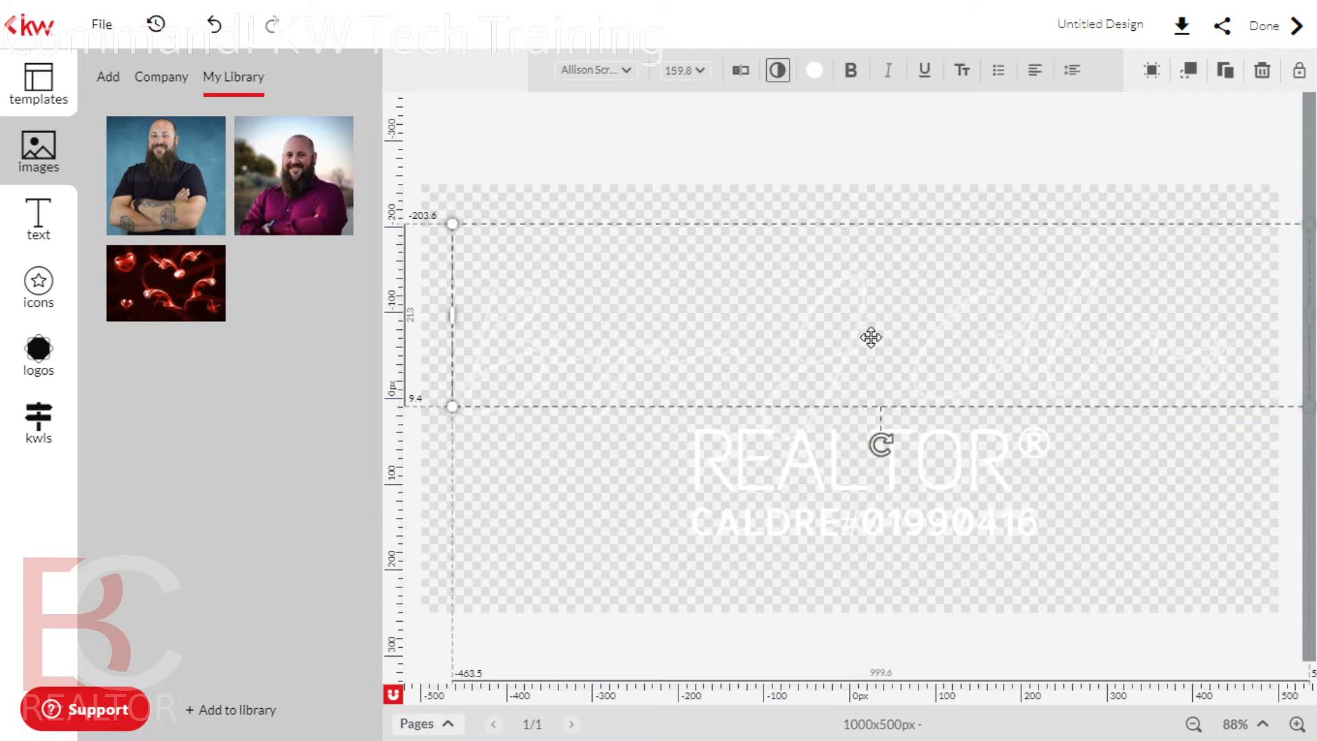
{"action": "left_click", "coordinate": [778, 72]}
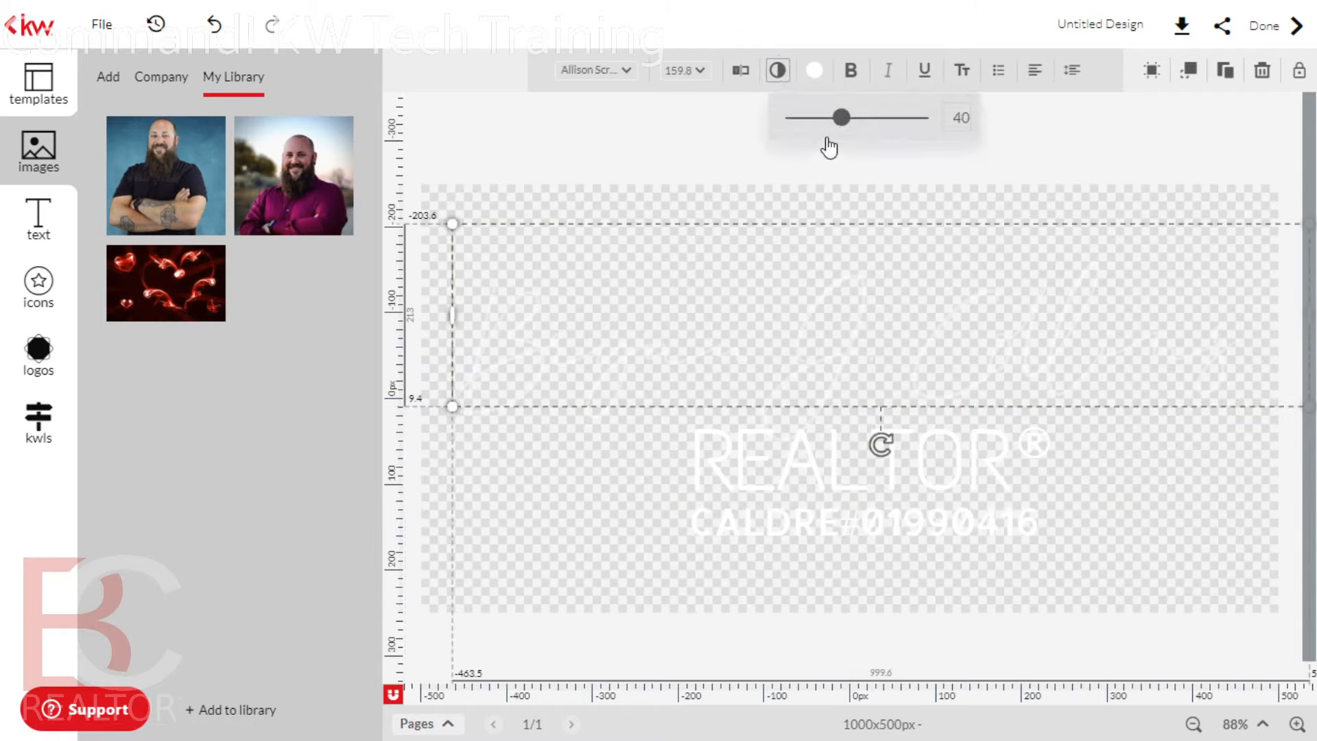
{"action": "left_click", "coordinate": [815, 71]}
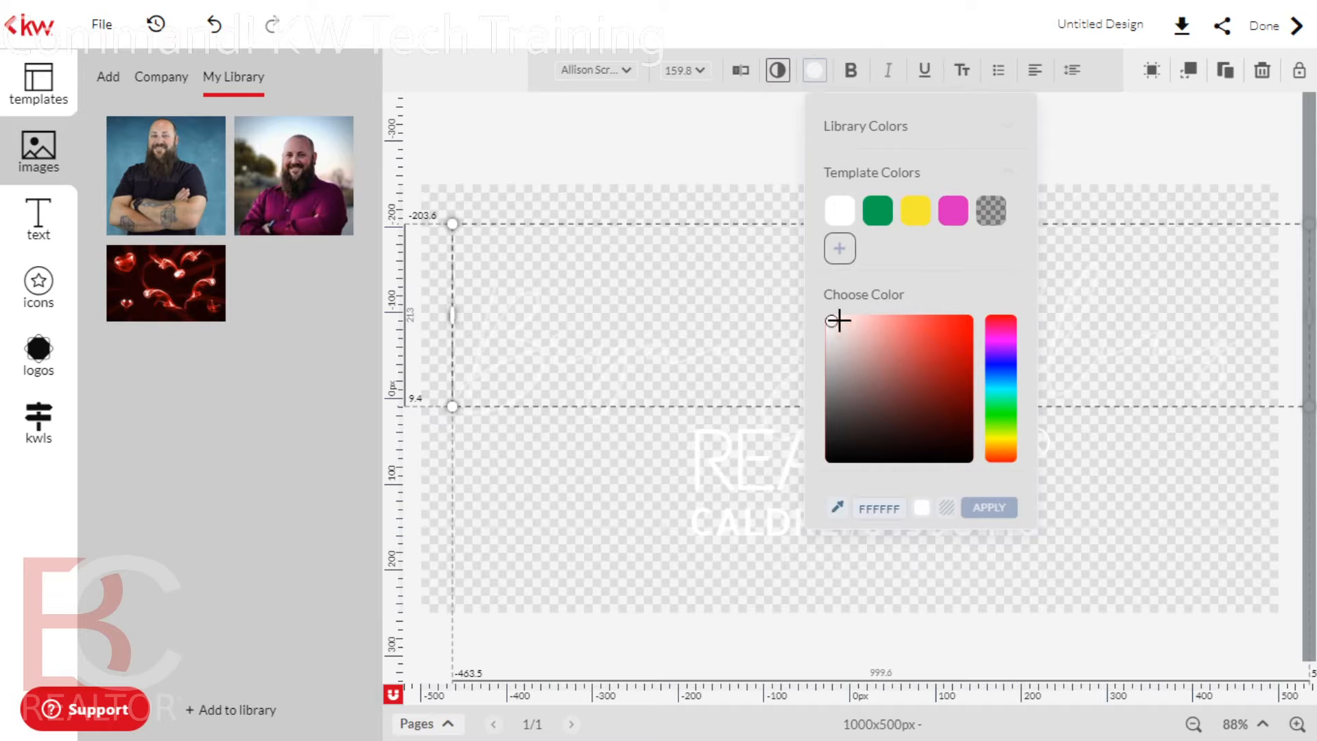
Give the signature a near-black fill and turn REALTOR black
{"action": "left_click_drag", "start_coordinate": [839, 321], "coordinate": [973, 458]}
{"action": "left_click", "coordinate": [986, 509]}
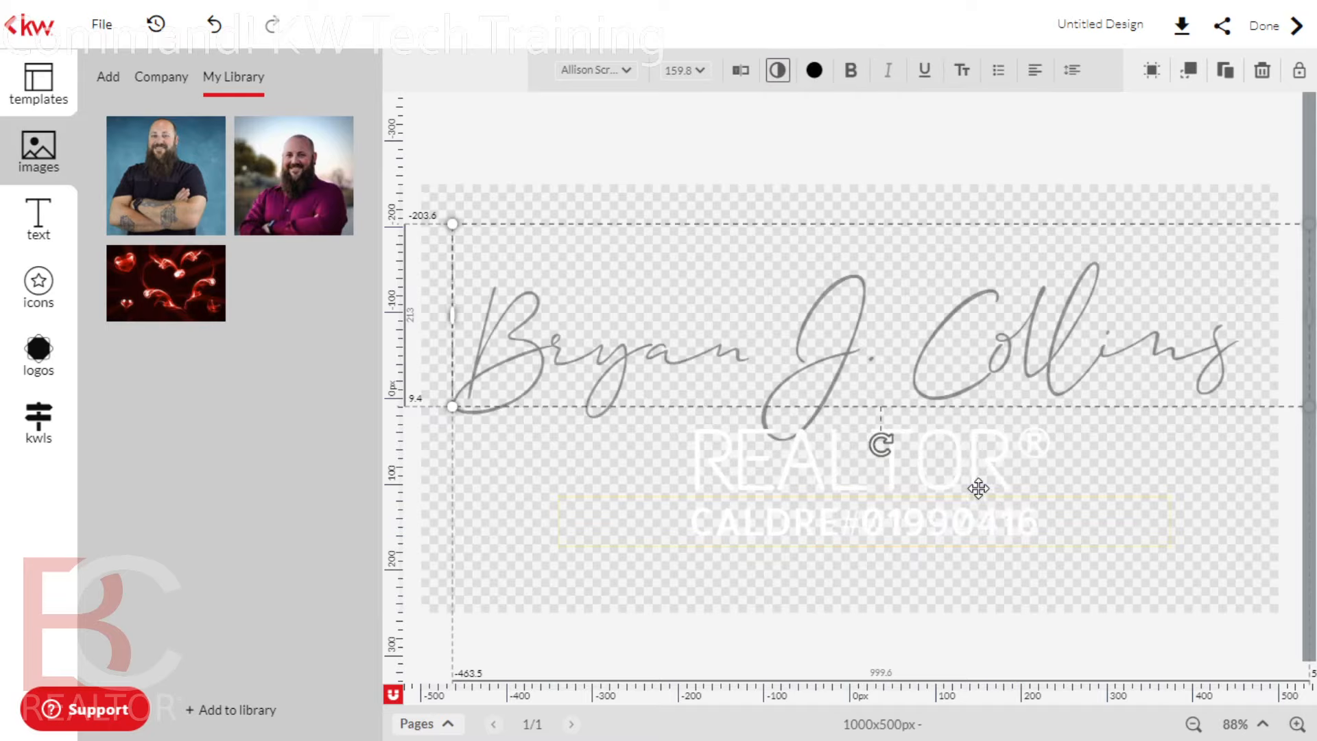
{"action": "left_click", "coordinate": [763, 416]}
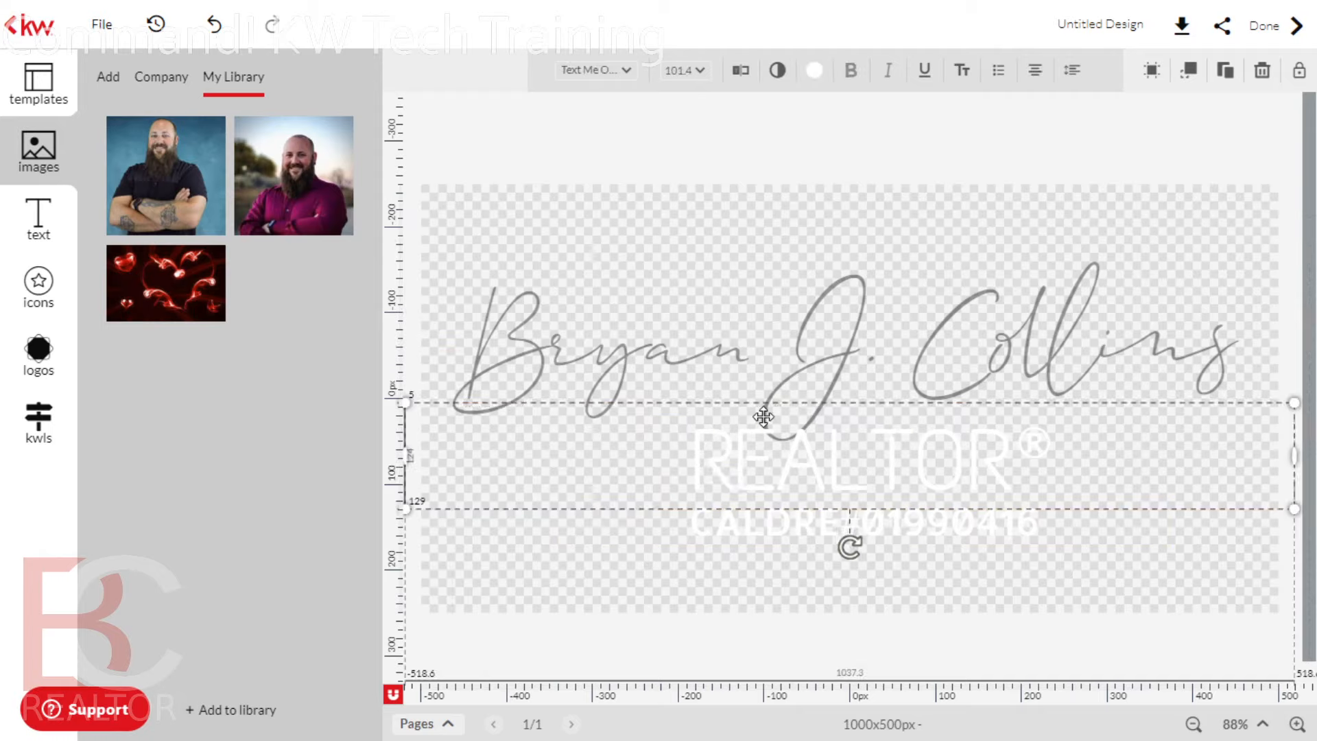
{"action": "left_click", "coordinate": [778, 70]}
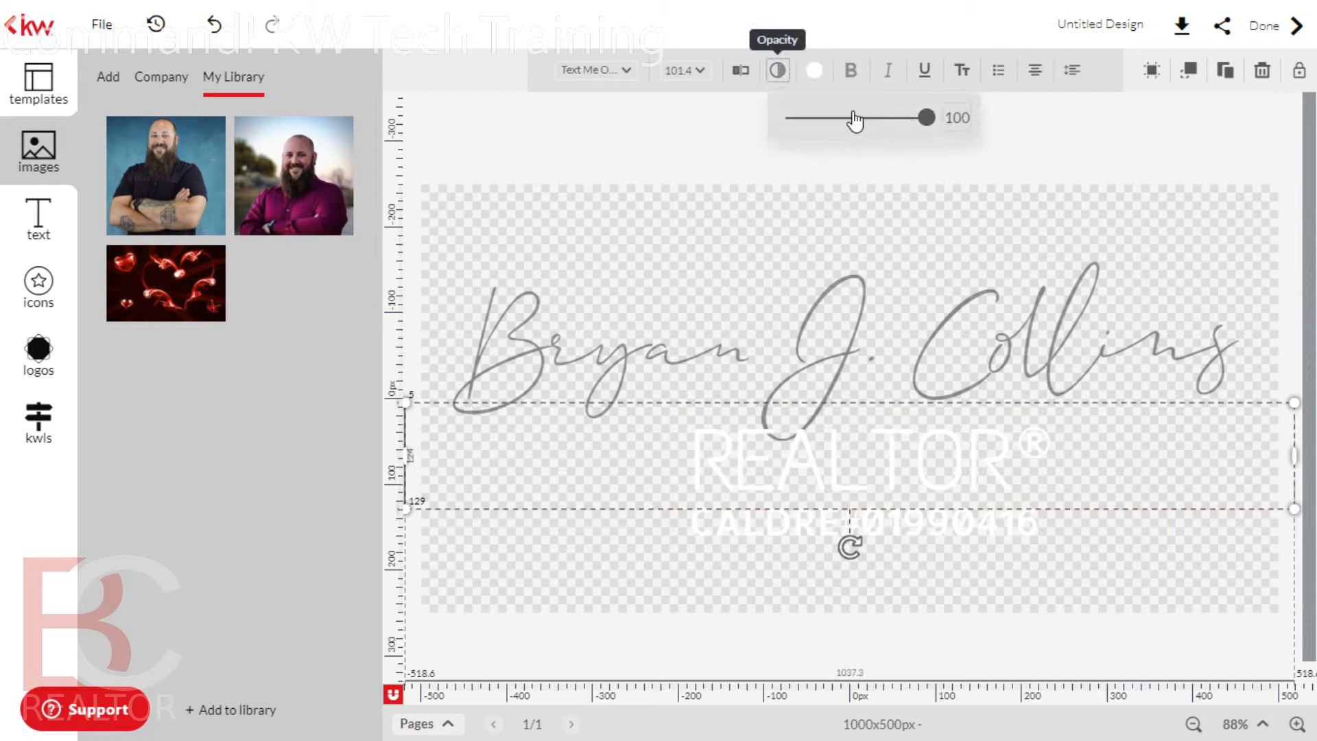
{"action": "left_click", "coordinate": [813, 70]}
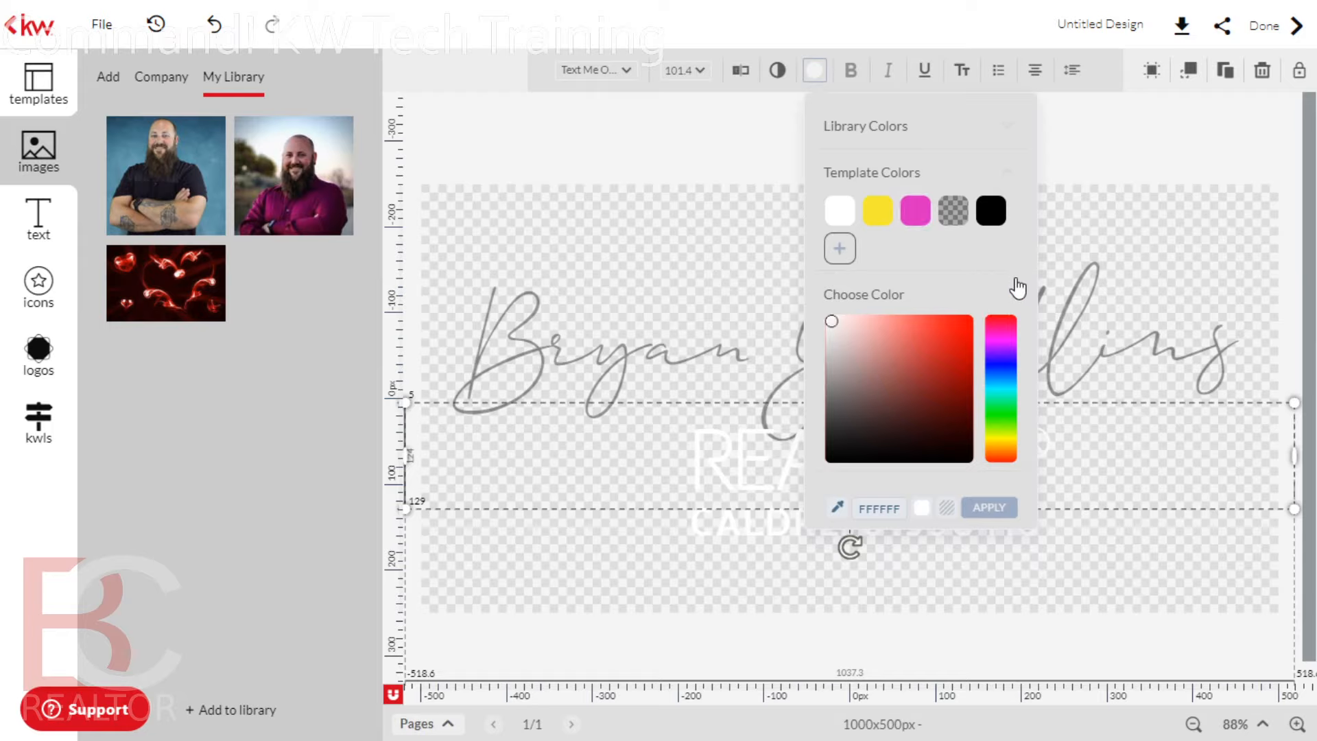
{"action": "left_click", "coordinate": [991, 213]}
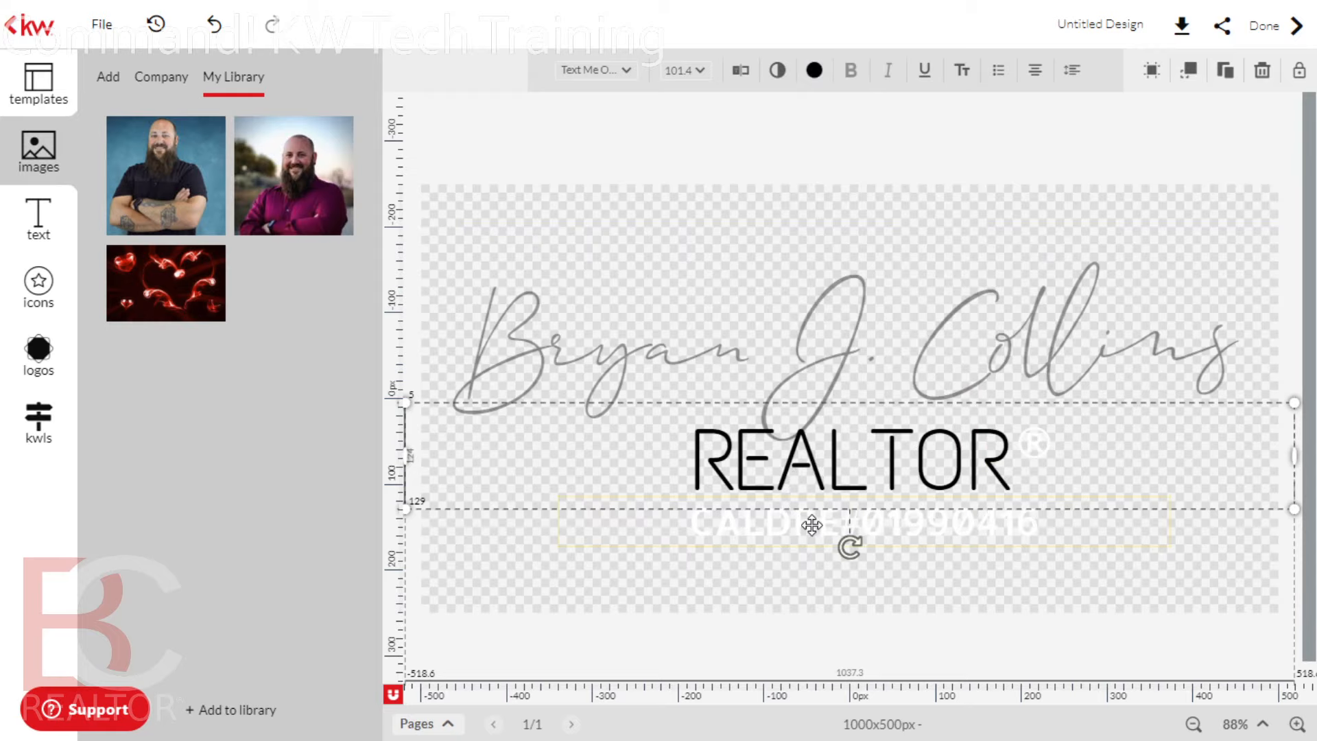
Turn the CALDRE line and ® black, and fade the ® to 39 opacity
{"action": "left_click", "coordinate": [812, 527]}
{"action": "left_click", "coordinate": [814, 70]}
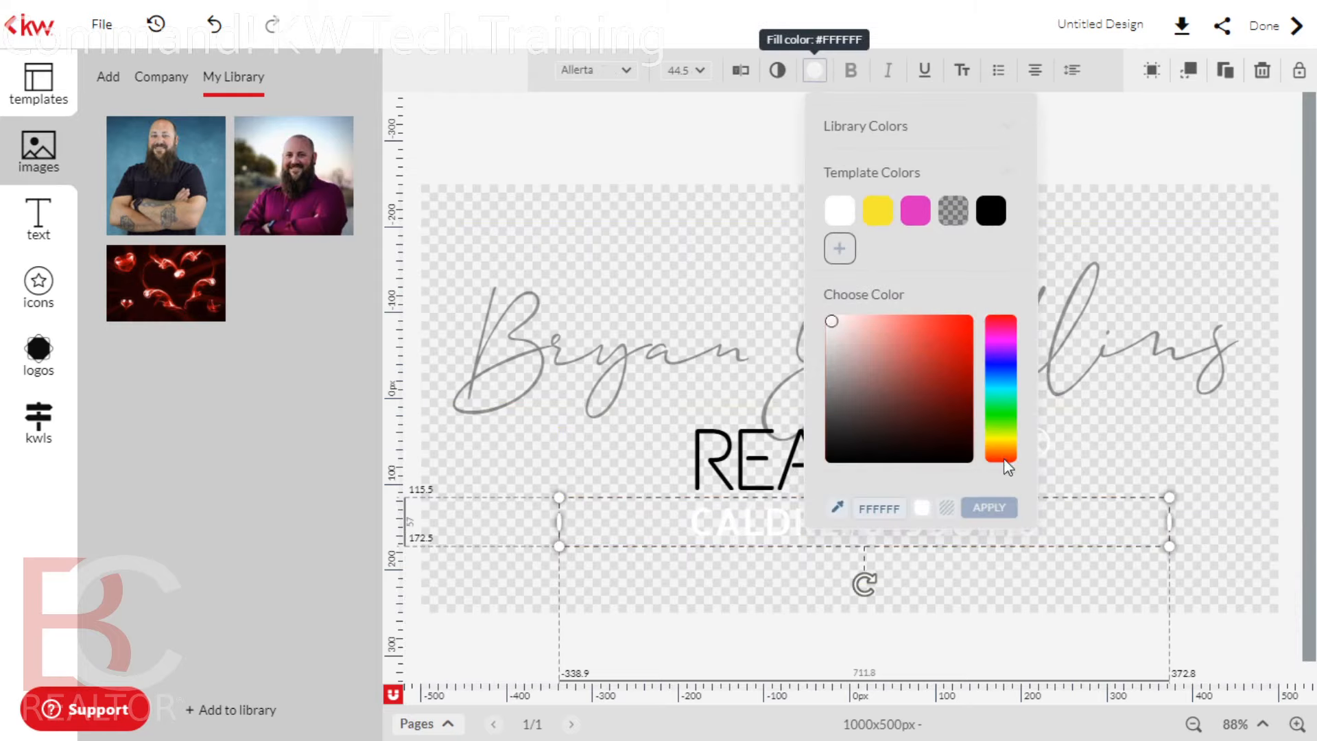
{"action": "left_click", "coordinate": [992, 211]}
{"action": "left_click", "coordinate": [1032, 442]}
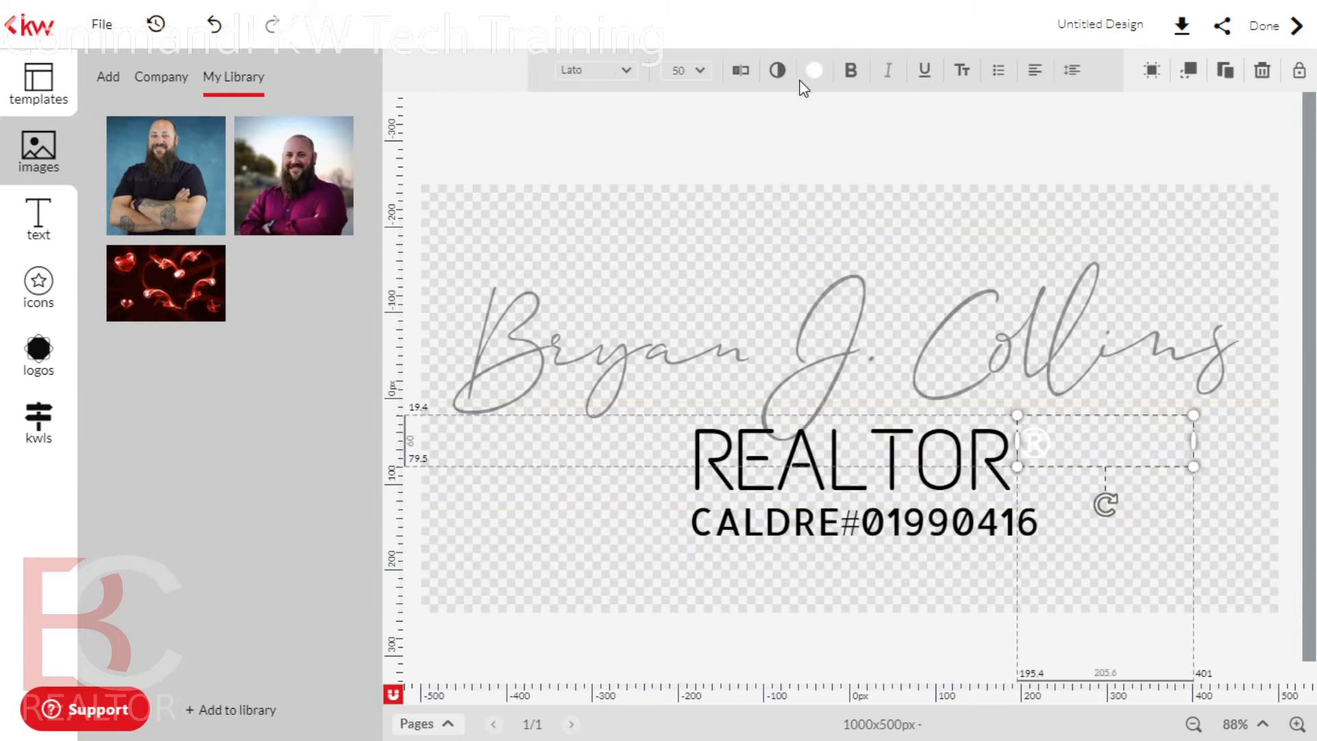
{"action": "left_click", "coordinate": [814, 73]}
{"action": "left_click", "coordinate": [991, 207]}
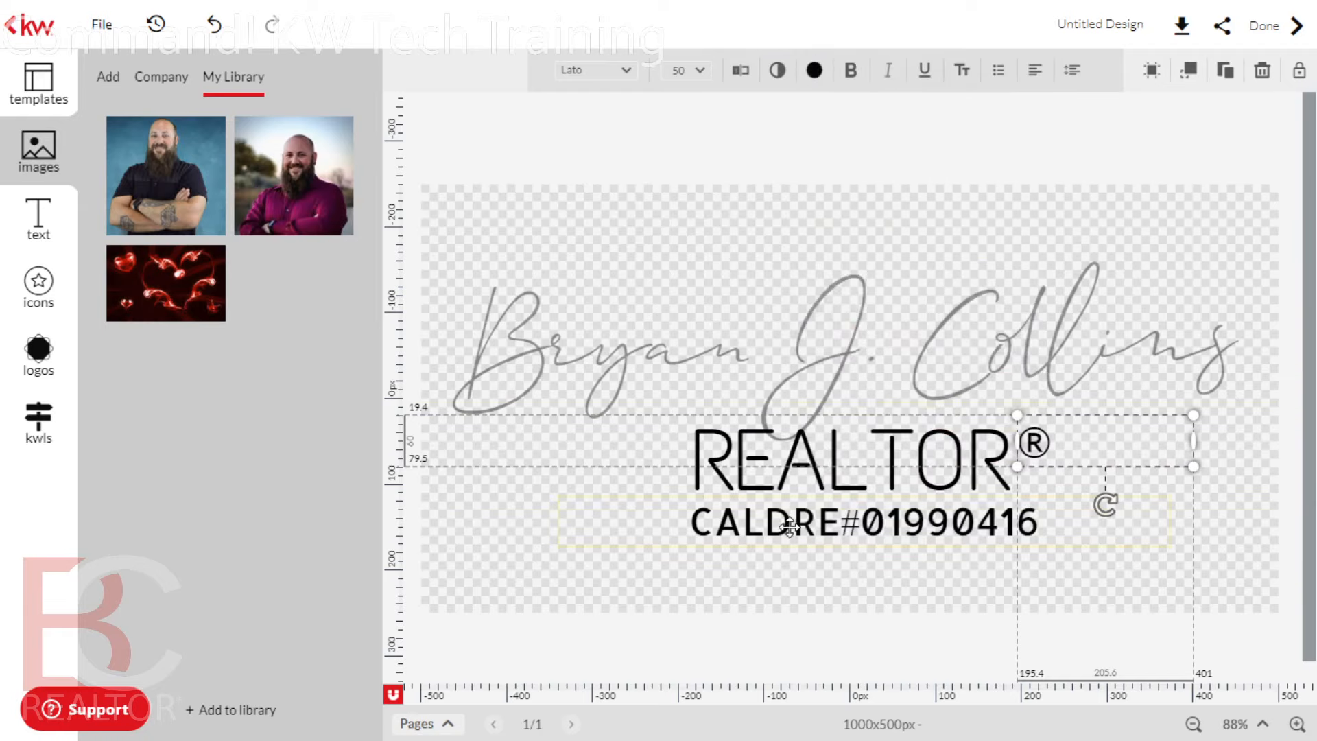
{"action": "left_click", "coordinate": [778, 71]}
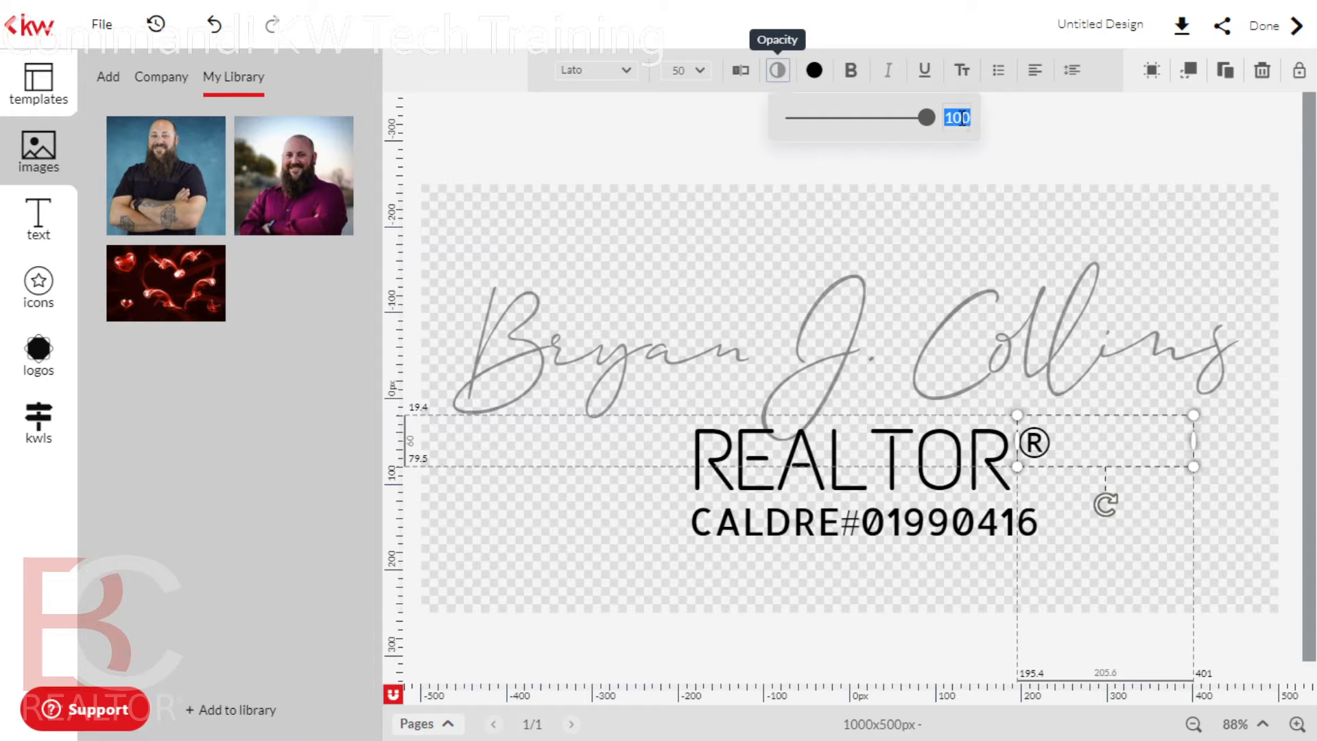
{"action": "left_click_drag", "start_coordinate": [927, 127], "coordinate": [849, 139]}
Fade REALTOR to about 43 and the CALDRE licence line to about 41 opacity
{"action": "left_click", "coordinate": [794, 181]}
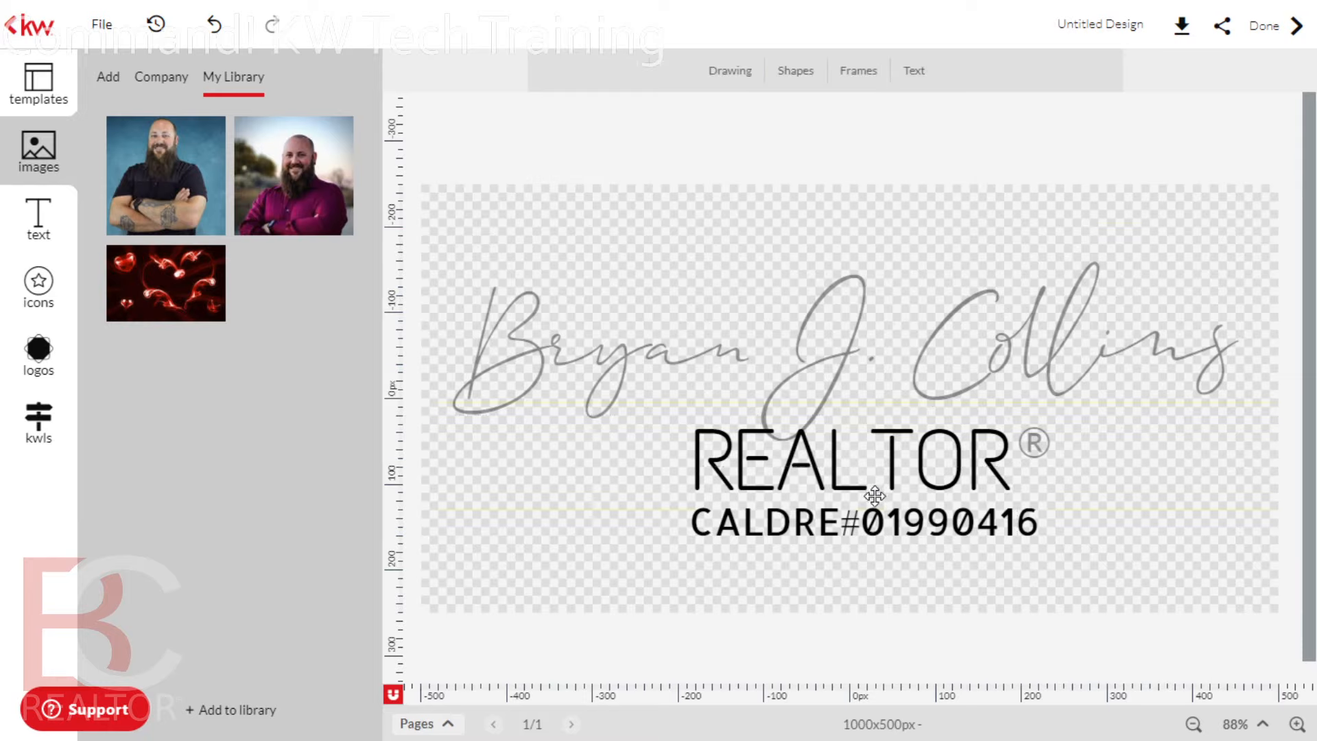
{"action": "left_click", "coordinate": [940, 458]}
{"action": "left_click", "coordinate": [777, 70]}
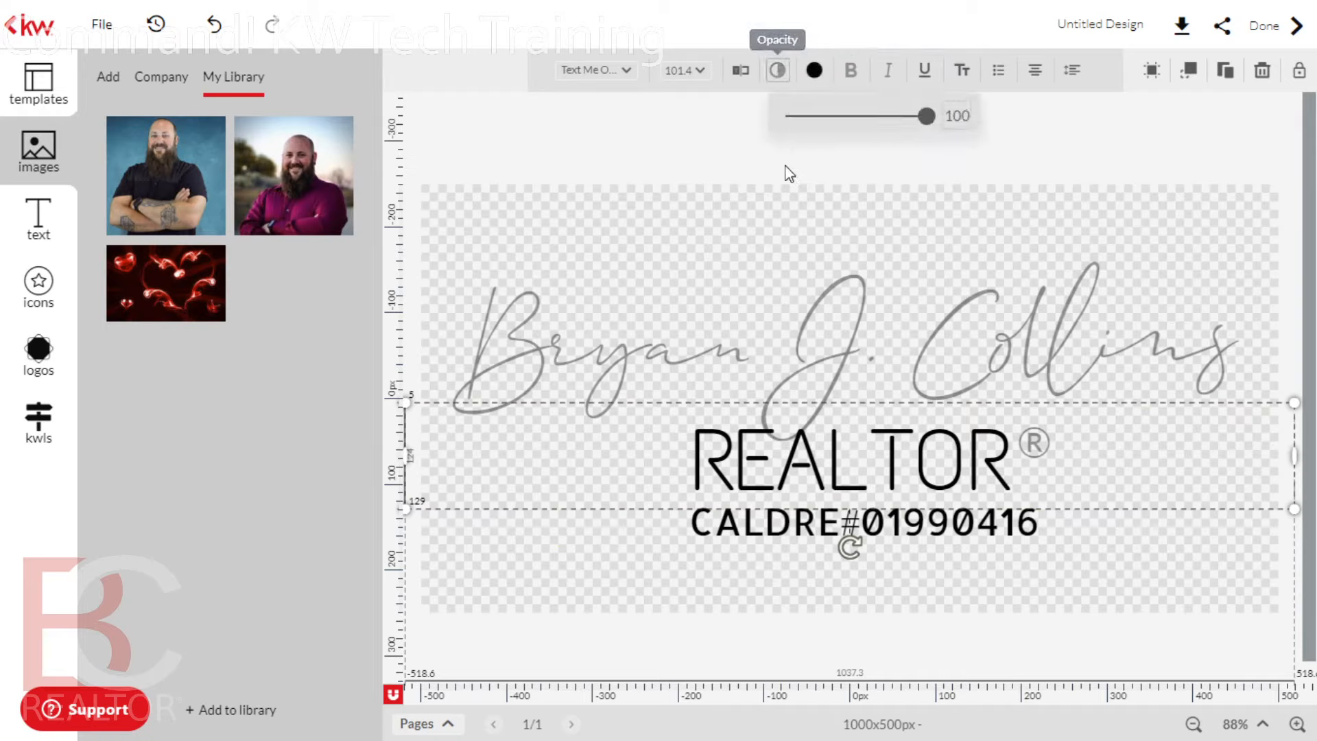
{"action": "left_click_drag", "start_coordinate": [921, 120], "coordinate": [844, 132]}
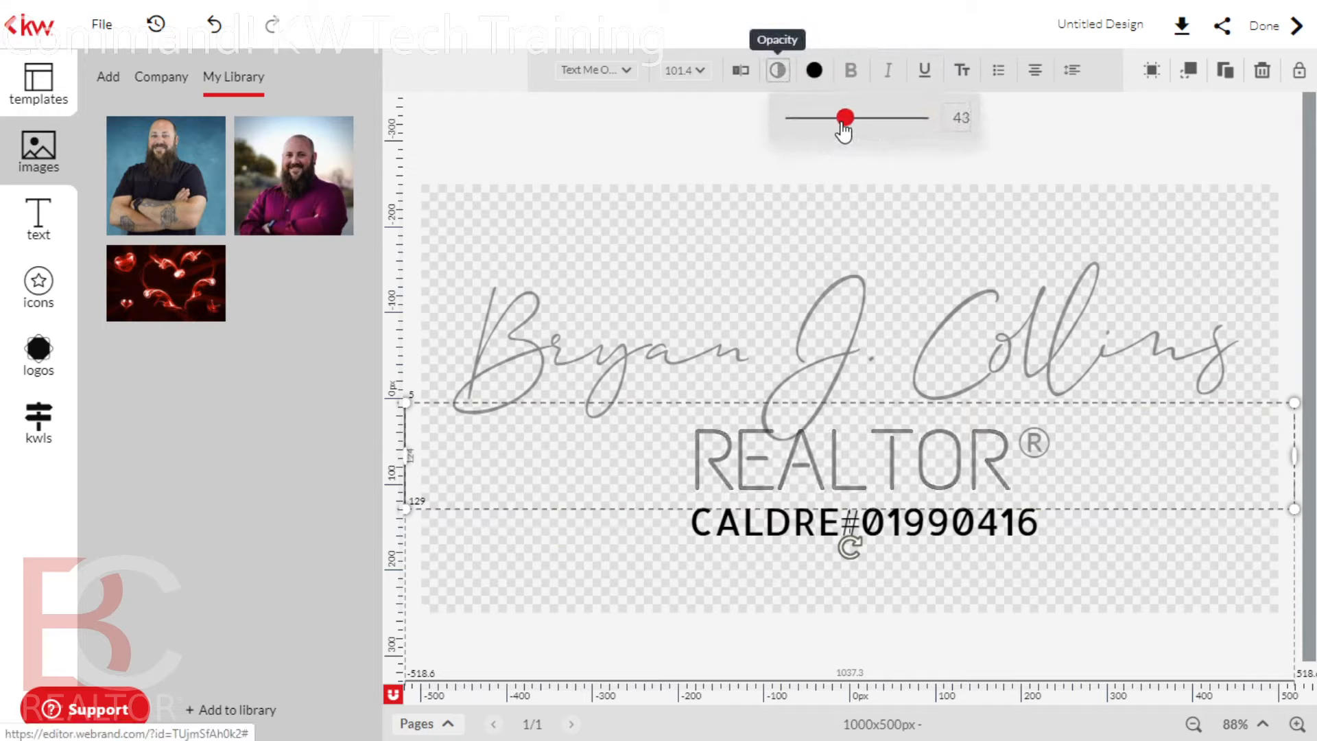
{"action": "left_click", "coordinate": [848, 539]}
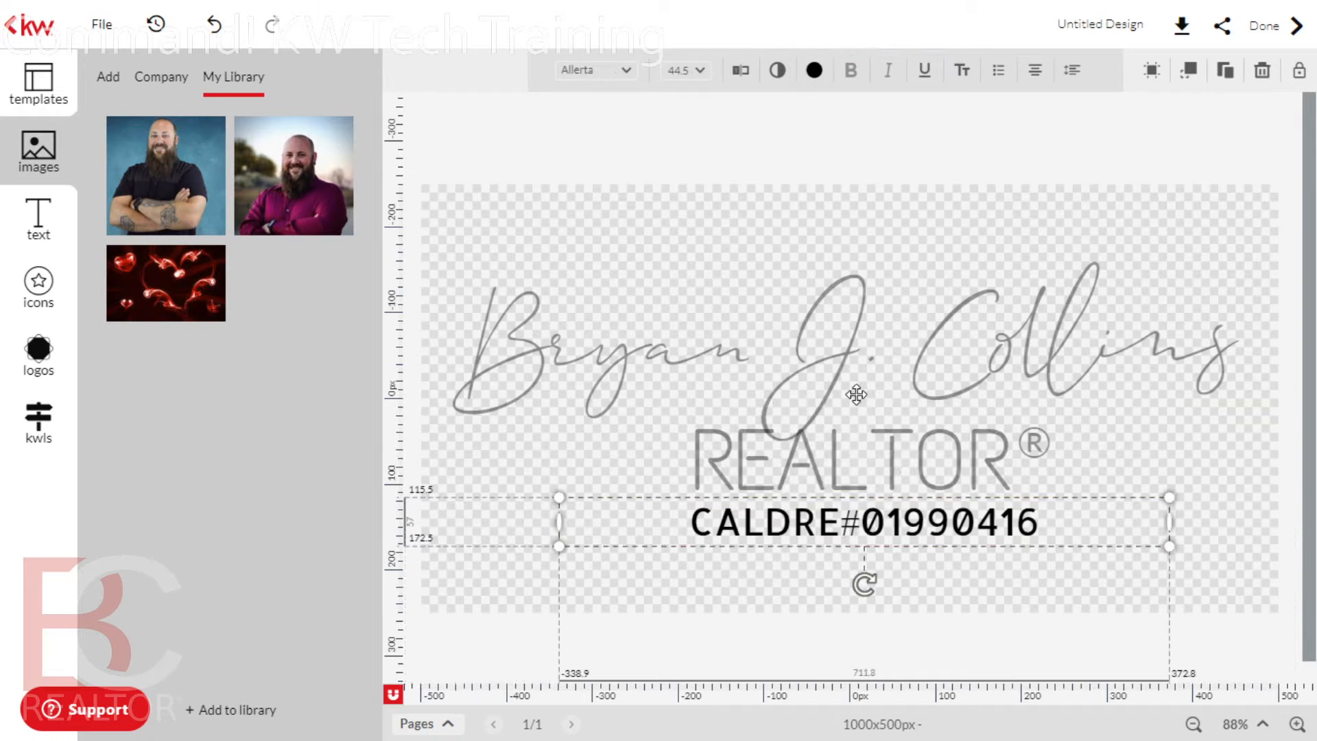
{"action": "left_click", "coordinate": [778, 70]}
{"action": "mouse_move", "coordinate": [924, 120]}
{"action": "left_mouse_down"}
{"action": "mouse_move", "coordinate": [849, 131]}
{"action": "mouse_move", "coordinate": [842, 120]}
{"action": "left_mouse_up"}
{"action": "left_click", "coordinate": [840, 359]}
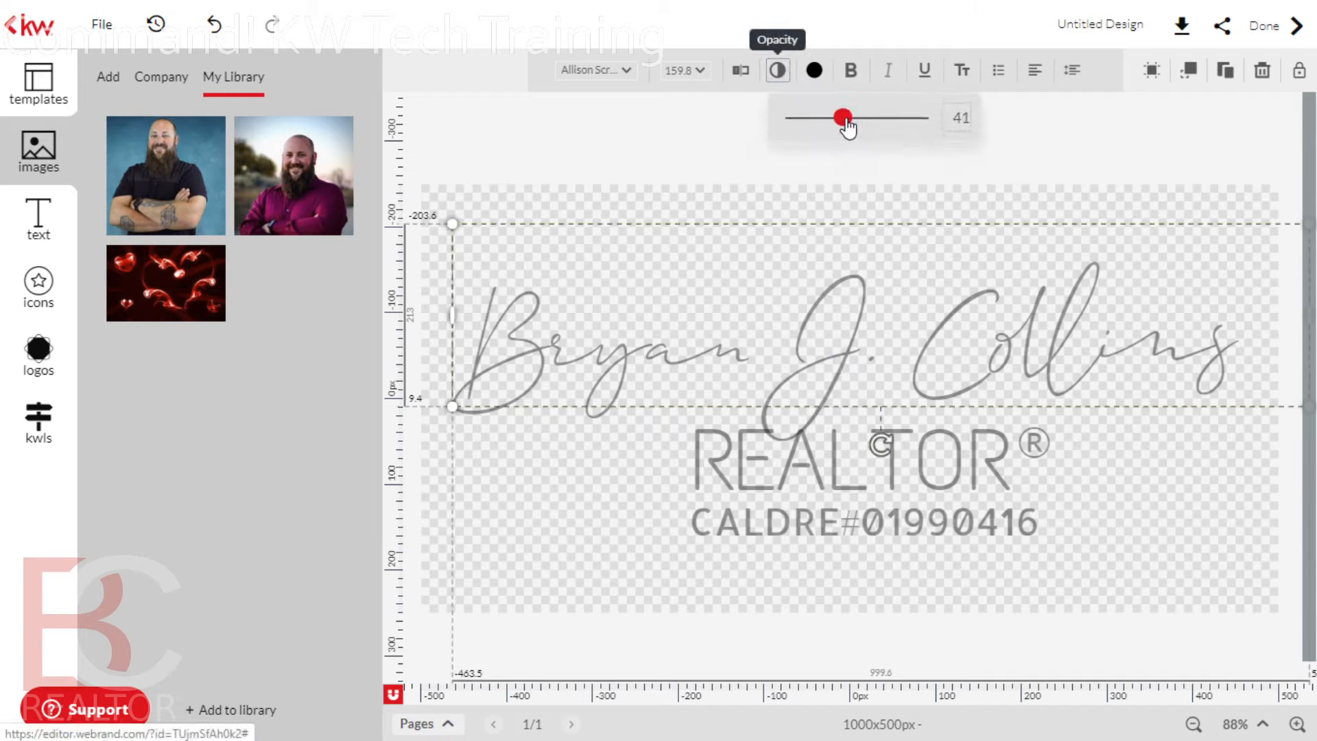
{"action": "left_click", "coordinate": [1159, 225]}
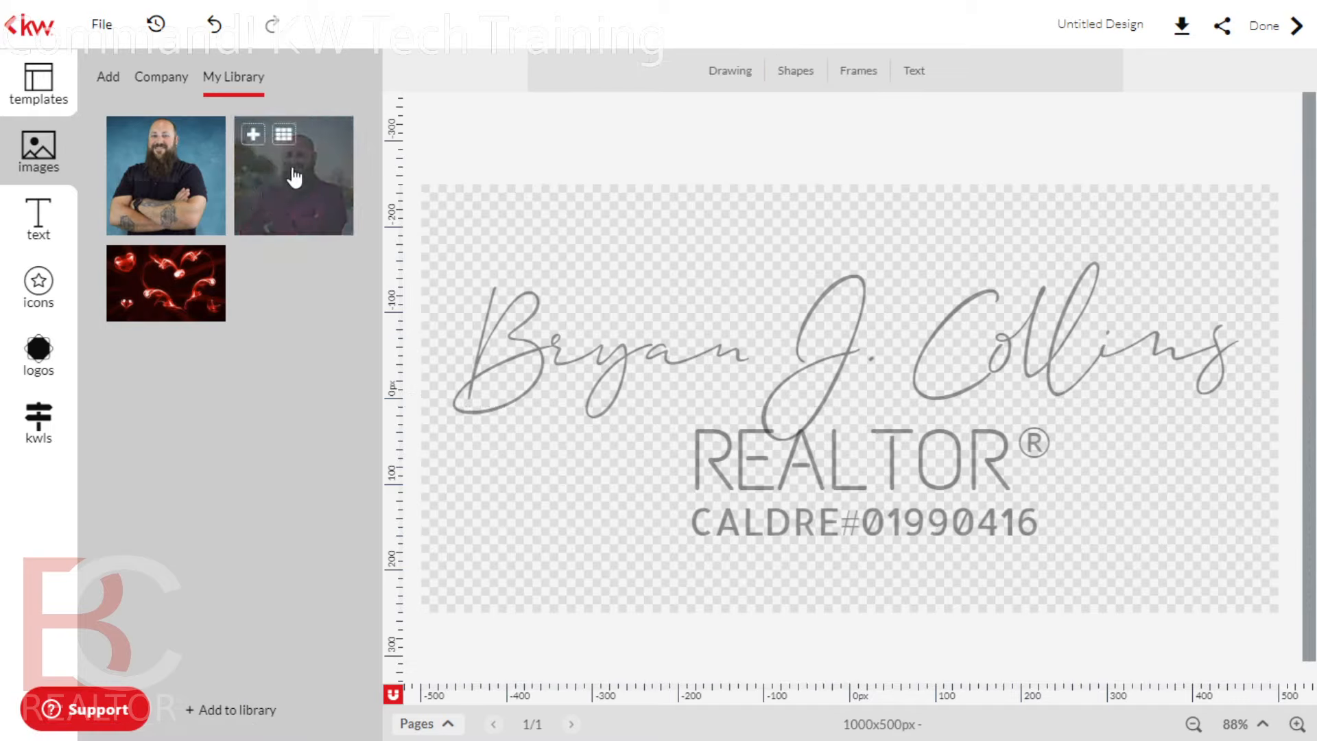
{"action": "left_click", "coordinate": [291, 214]}
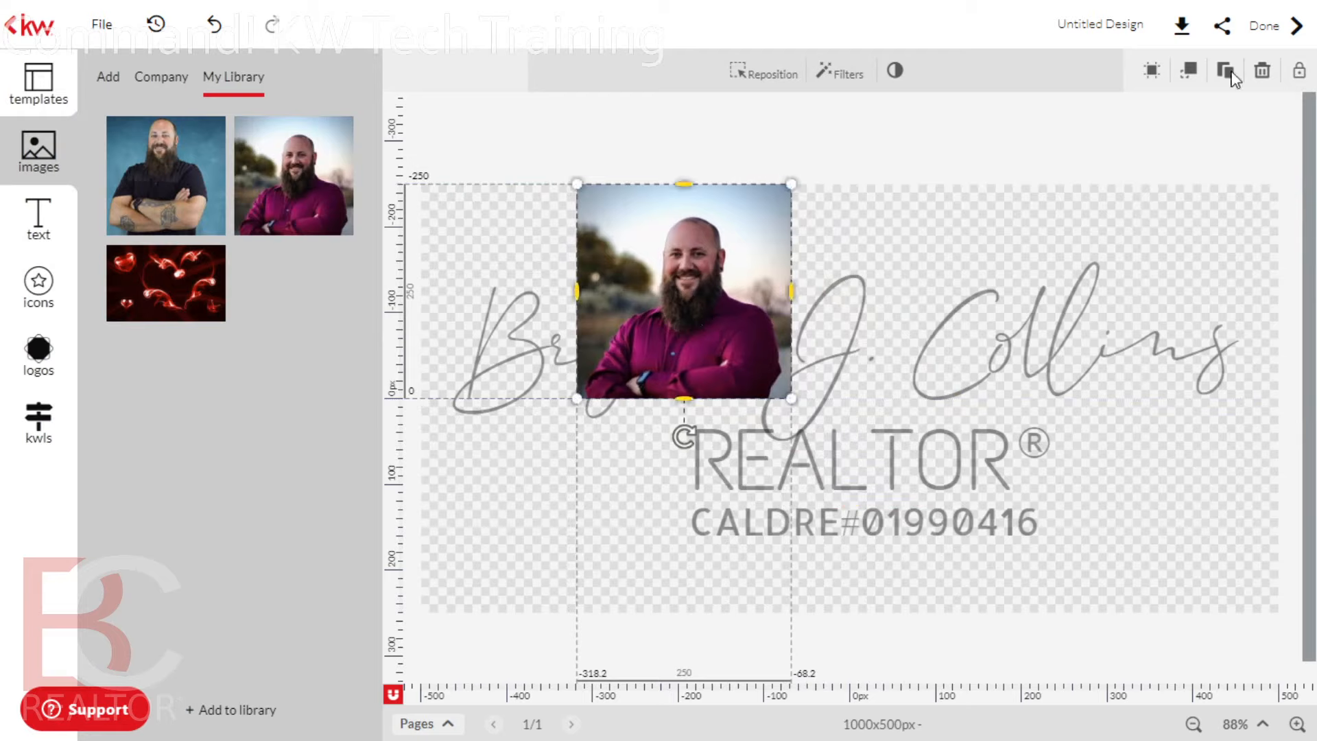
{"action": "left_click", "coordinate": [1189, 70]}
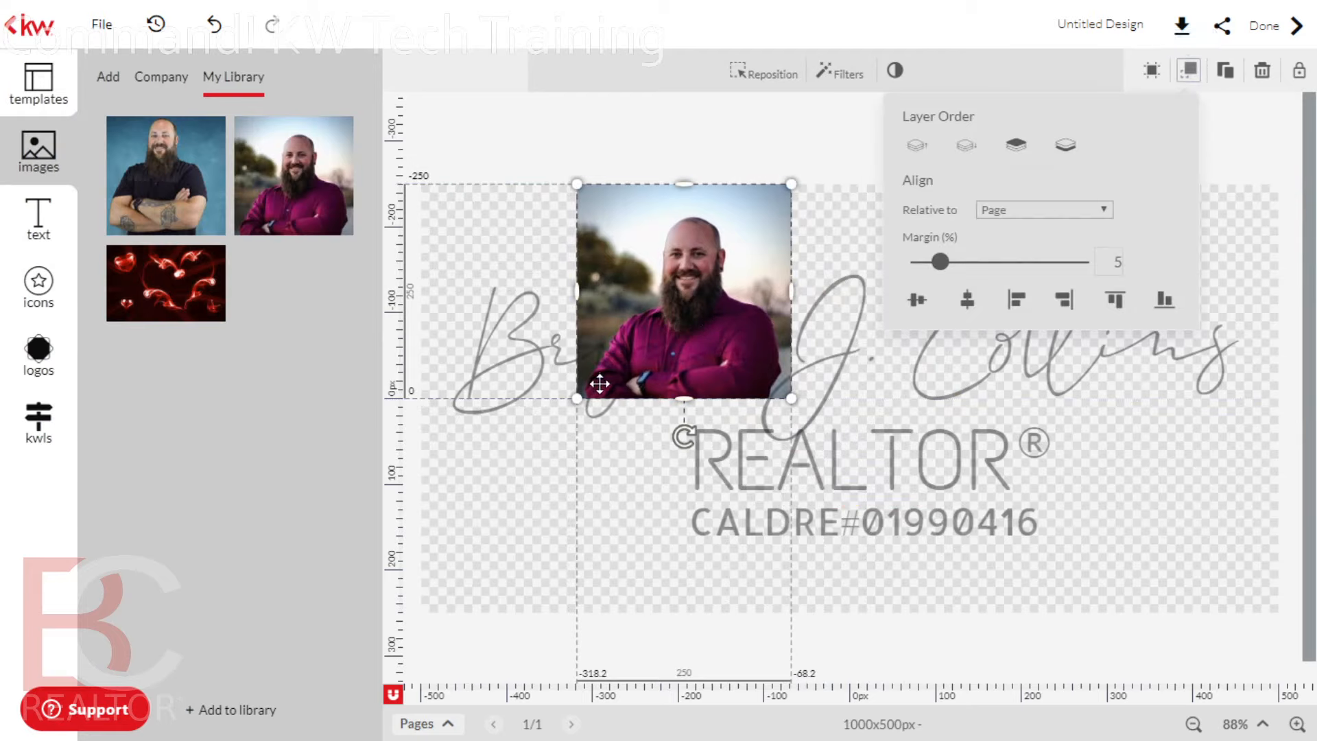
{"action": "left_click_drag", "start_coordinate": [791, 398], "coordinate": [1065, 536]}
{"action": "left_click", "coordinate": [1145, 525]}
{"action": "mouse_move", "coordinate": [1139, 429]}
{"action": "left_mouse_down"}
{"action": "mouse_move", "coordinate": [1144, 400]}
{"action": "mouse_move", "coordinate": [1141, 433]}
{"action": "left_mouse_up"}
{"action": "left_click_drag", "start_coordinate": [1152, 222], "coordinate": [979, 103]}
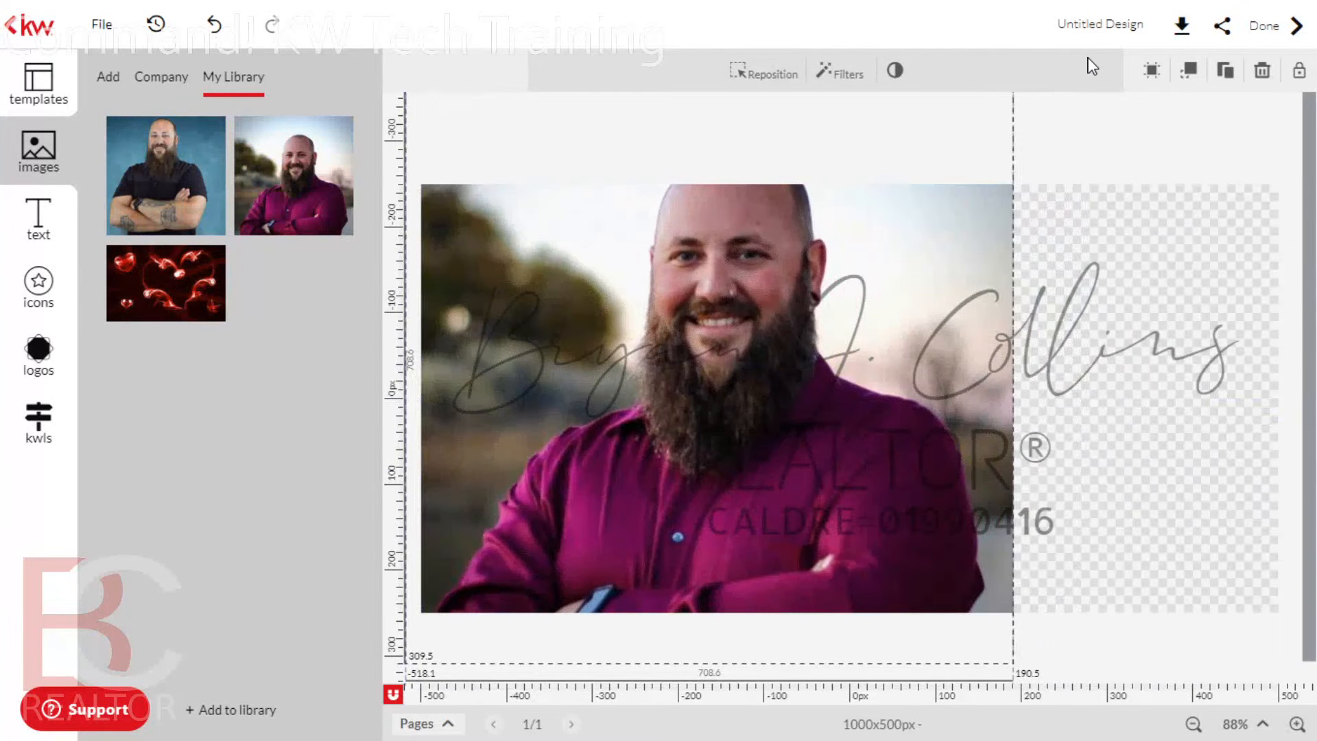
{"action": "mouse_move", "coordinate": [962, 174]}
{"action": "left_mouse_down"}
{"action": "mouse_move", "coordinate": [1086, 224]}
{"action": "mouse_move", "coordinate": [1023, 186]}
{"action": "mouse_move", "coordinate": [1143, 185]}
{"action": "mouse_move", "coordinate": [1089, 185]}
{"action": "left_mouse_up"}
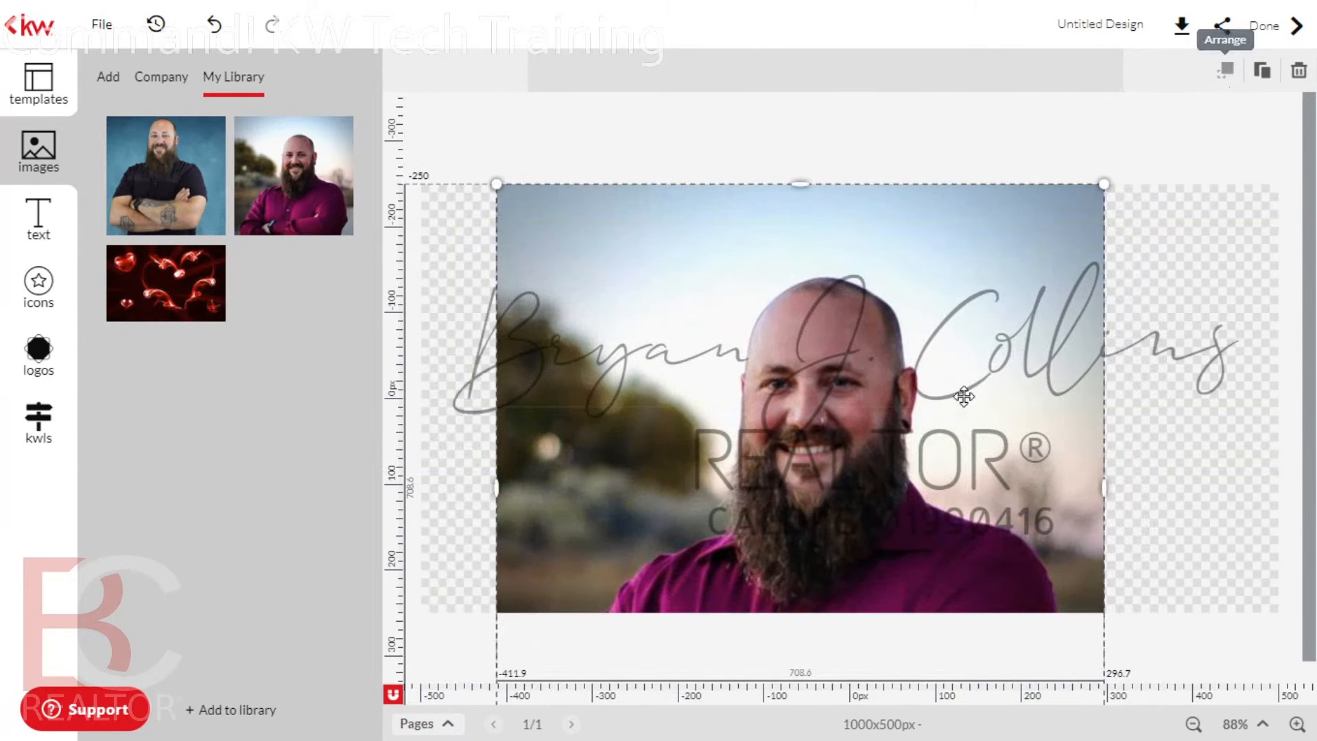
{"action": "left_click", "coordinate": [1302, 72]}
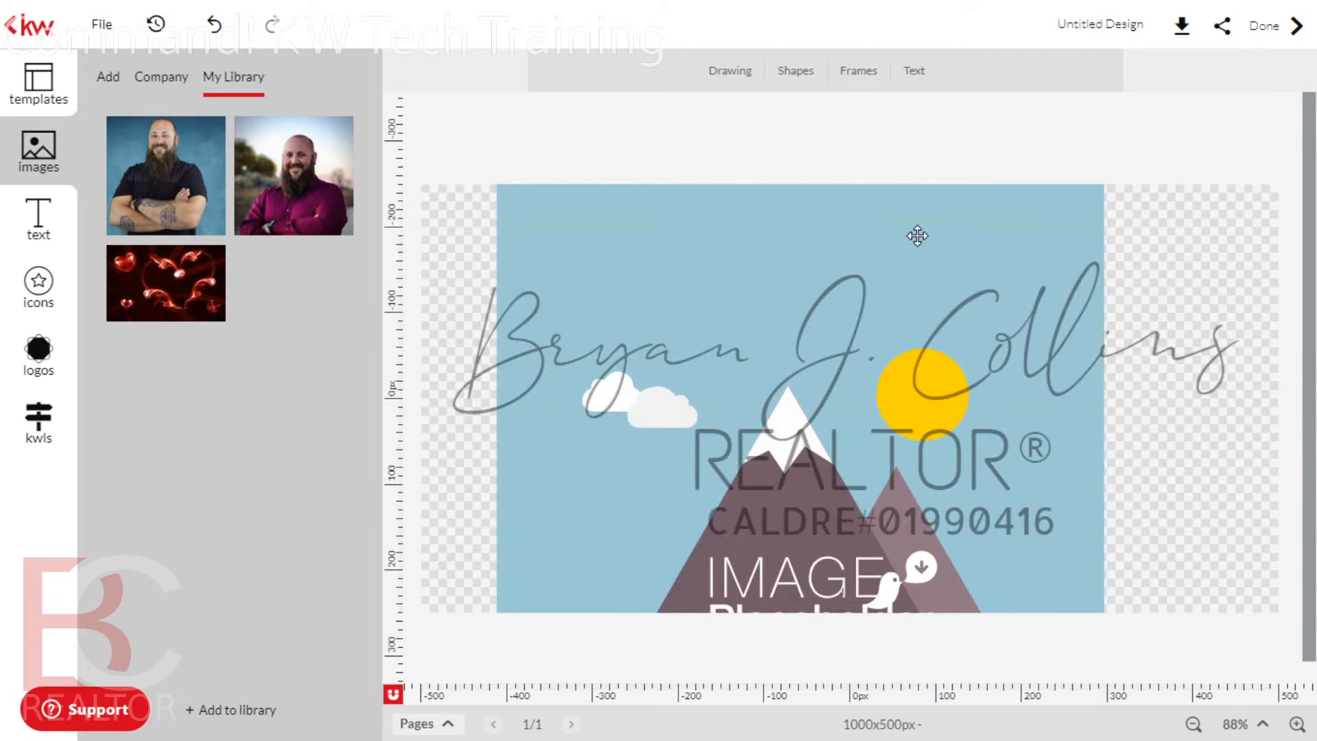
Remove the blue placeholder image, rename the design 'Logo' and open the Share options
{"action": "left_click", "coordinate": [1269, 72]}
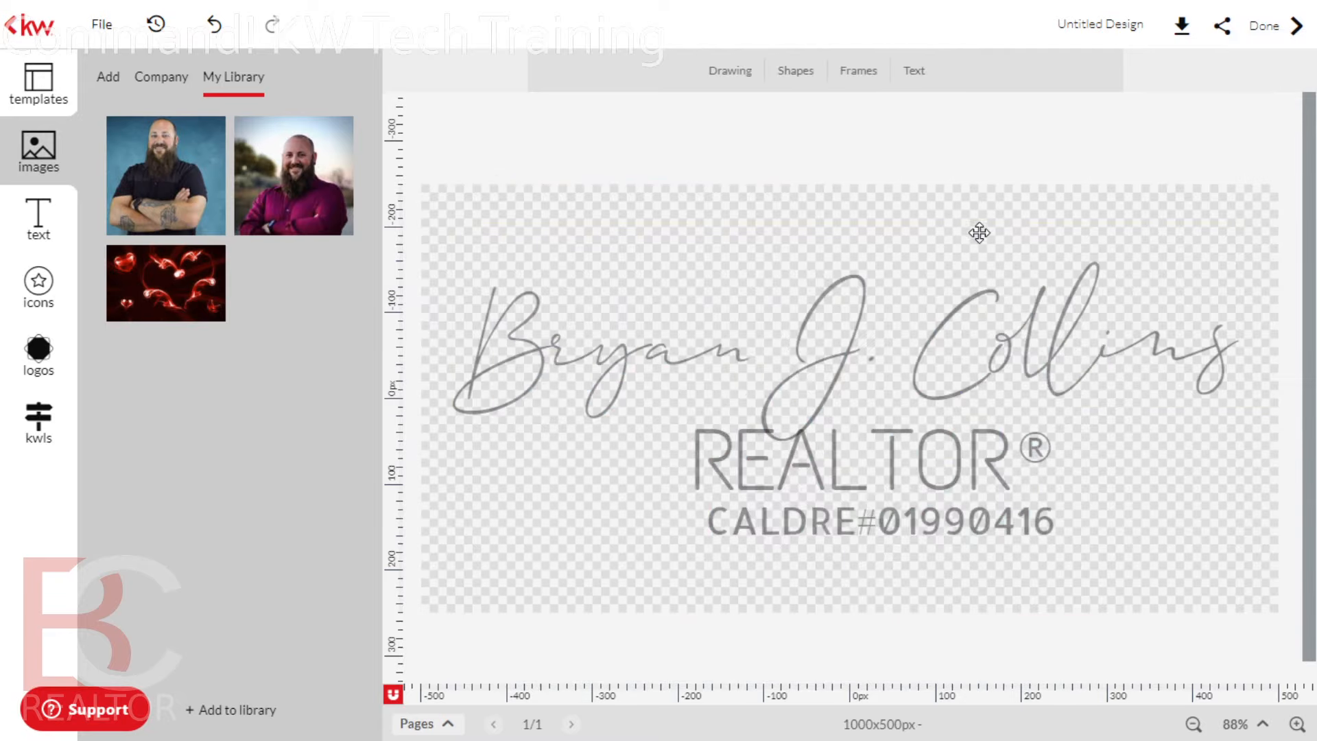
{"action": "left_click", "coordinate": [979, 235]}
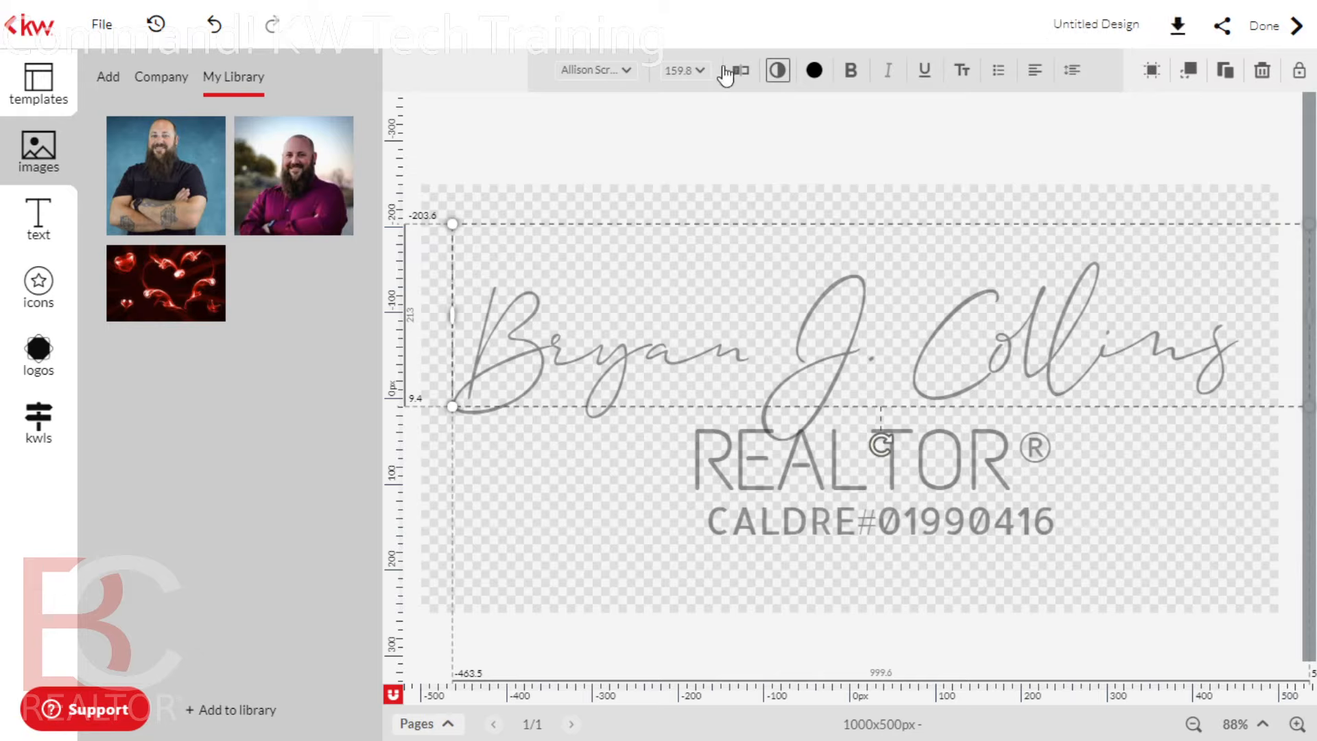
{"action": "left_click", "coordinate": [1093, 26]}
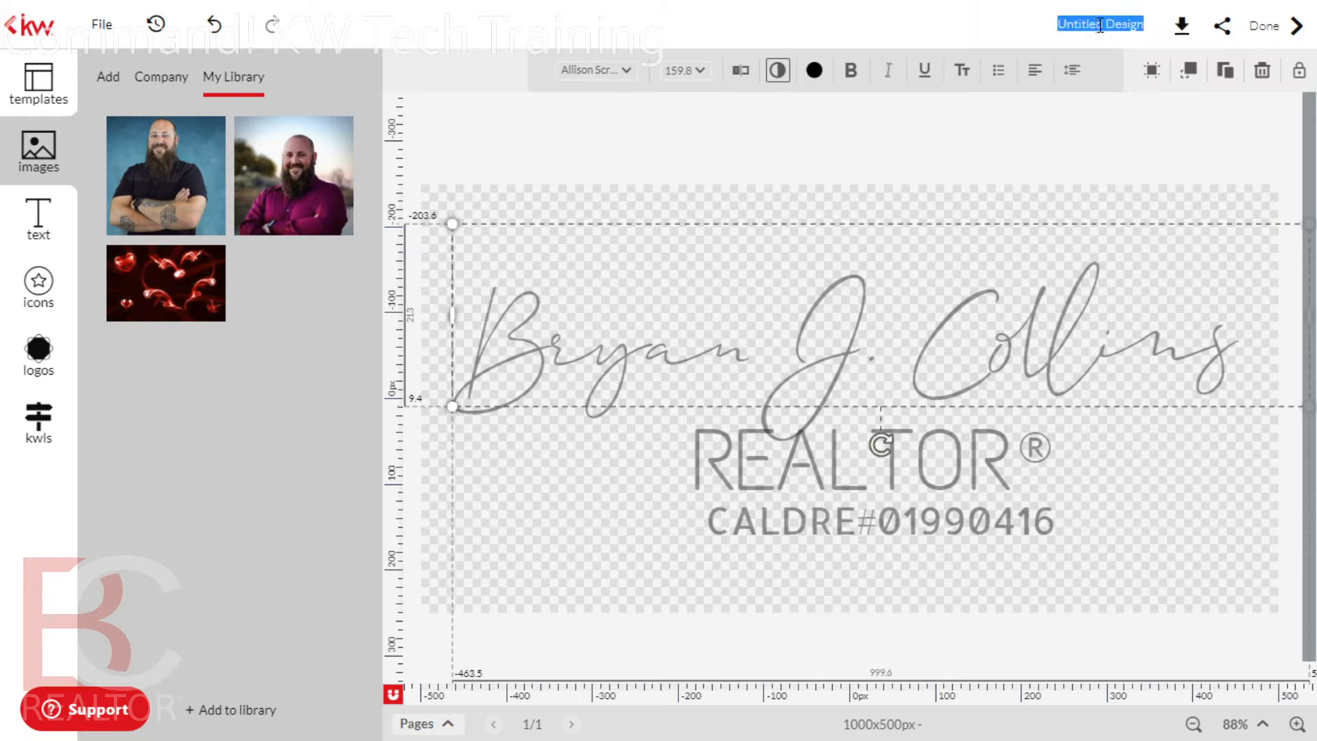
{"action": "type", "text": "Logo"}
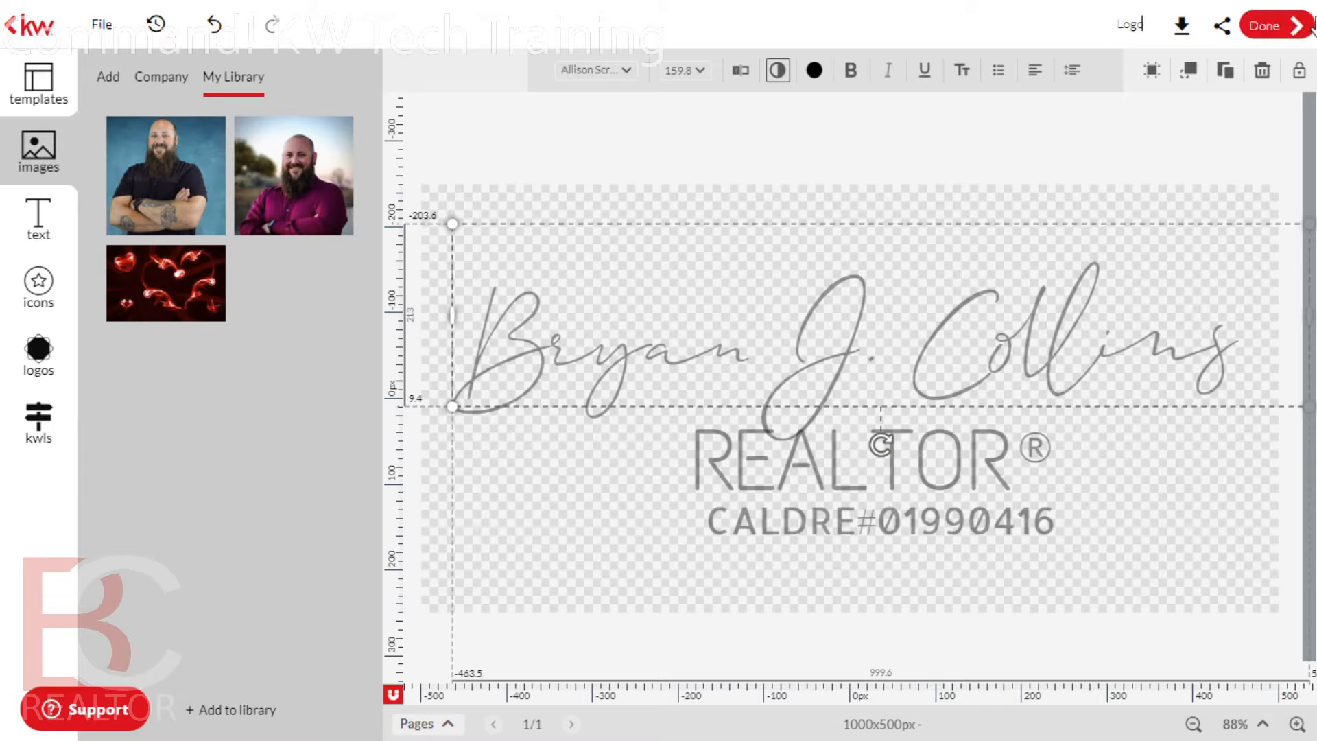
{"action": "left_click", "coordinate": [1214, 29]}
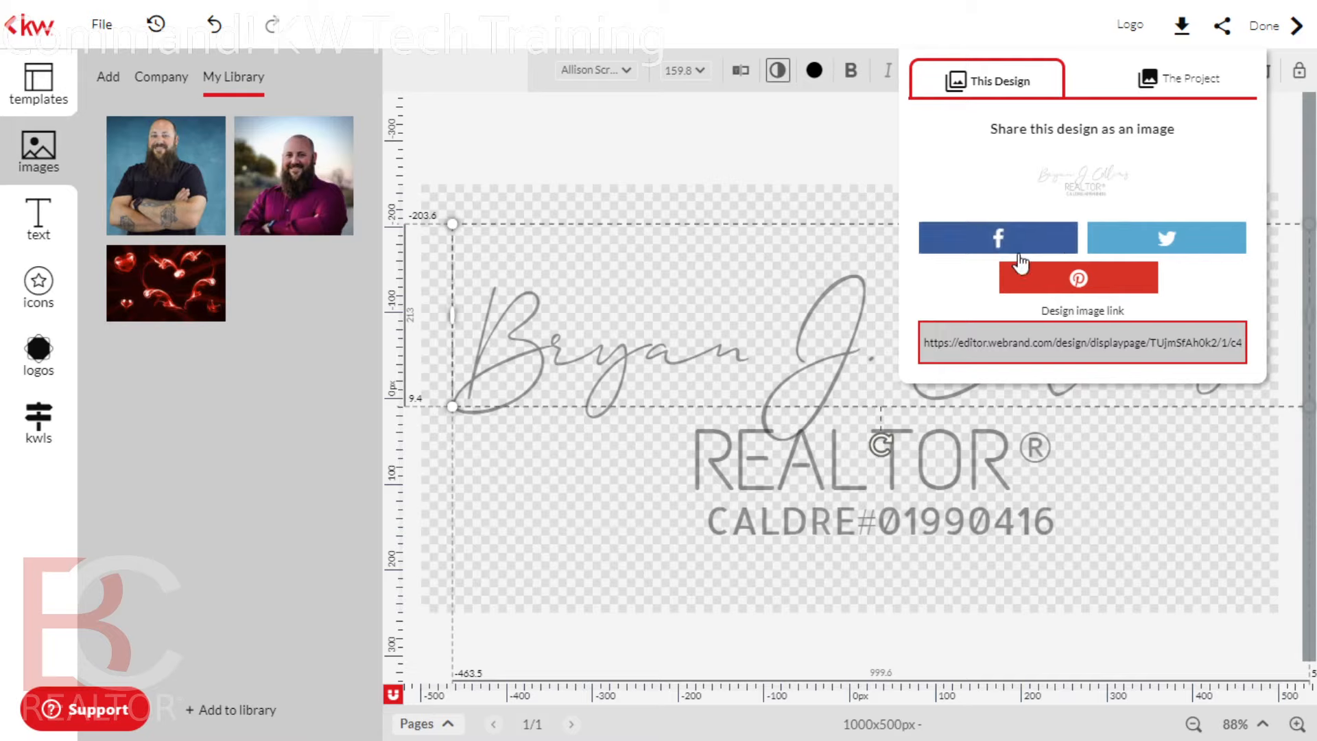
View the project's shareable link, then close the sharing options
{"action": "left_click", "coordinate": [1156, 81]}
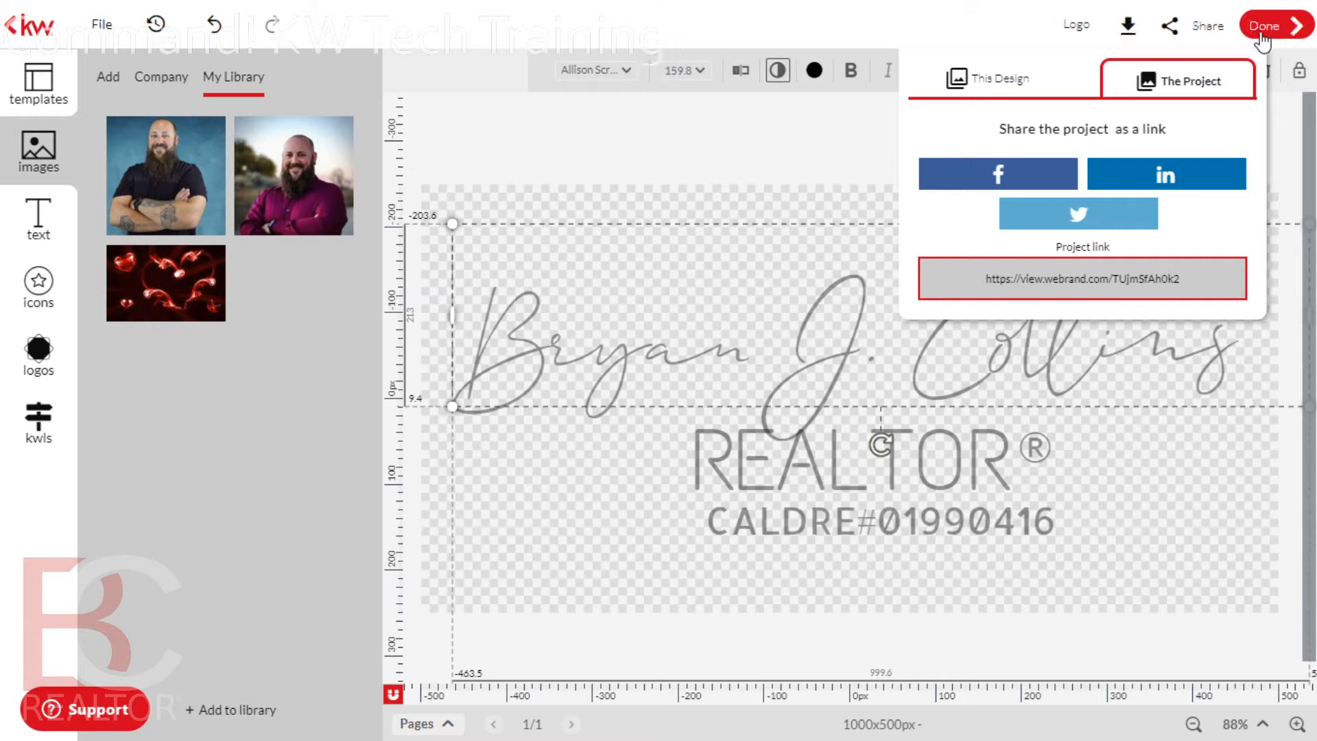
{"action": "left_click", "coordinate": [836, 22]}
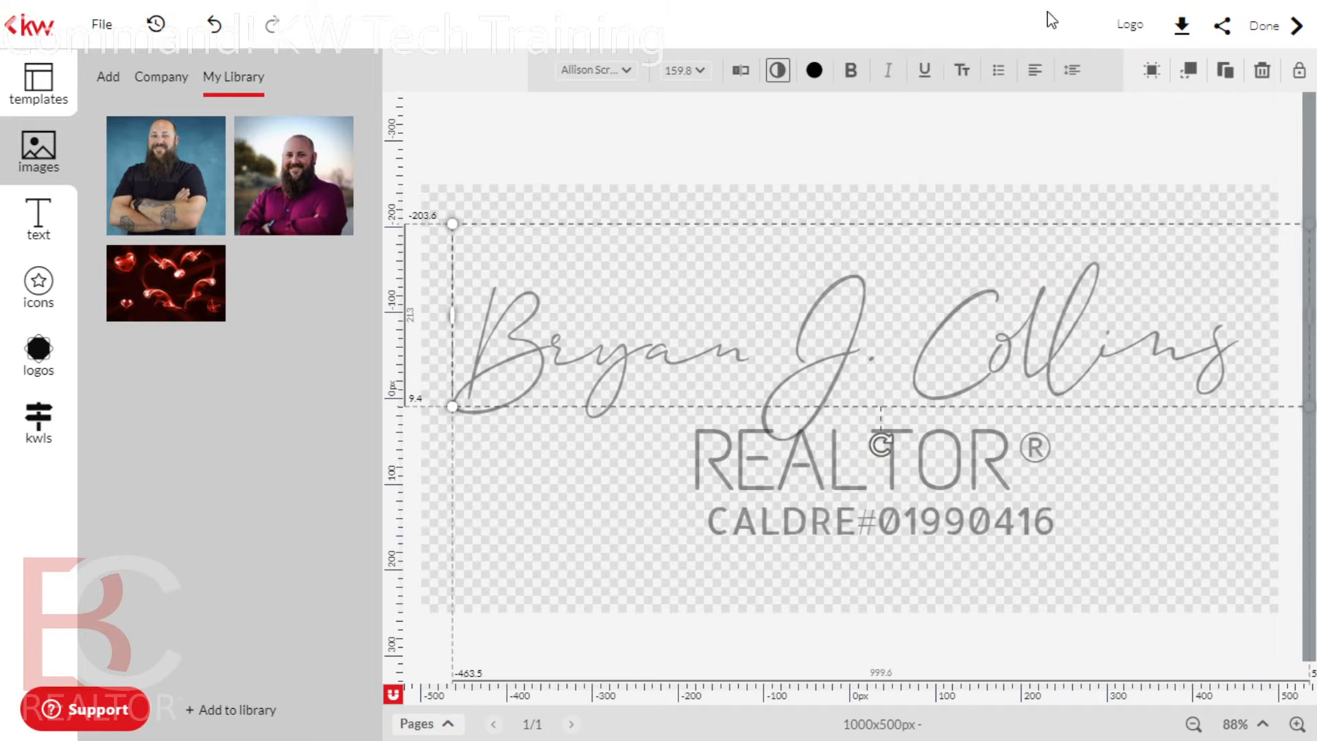
Exit the editor, saving the Logo design, and confirm it appears in My Design Templates
{"action": "left_click", "coordinate": [1269, 28]}
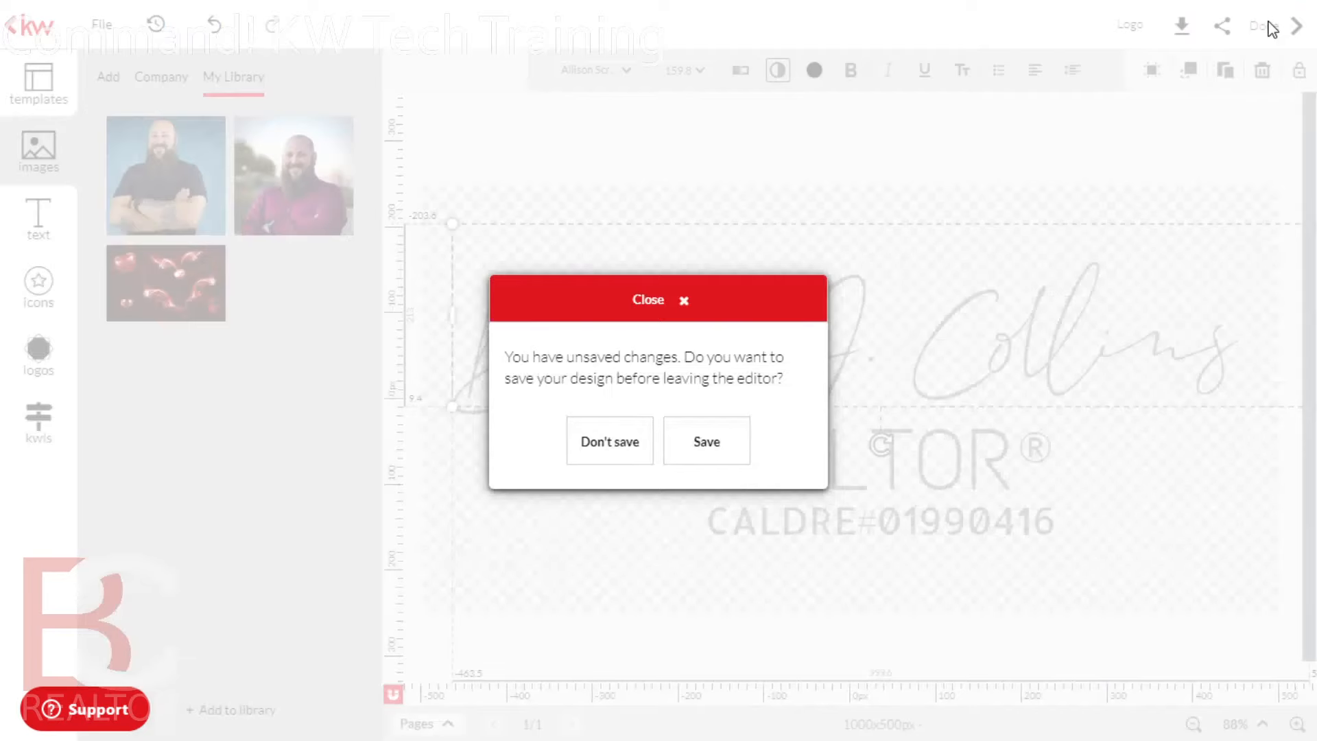
{"action": "left_click", "coordinate": [706, 441]}
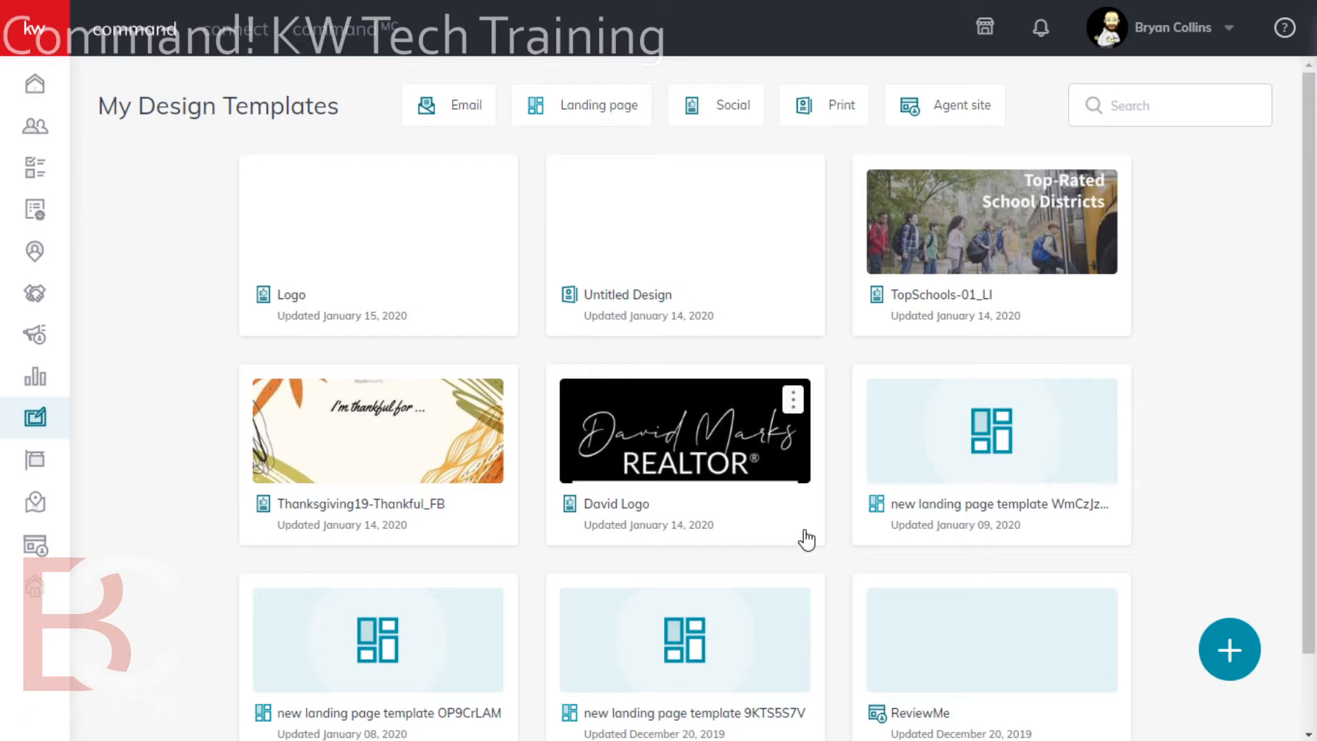
{"action": "scroll", "coordinate": [803, 549], "scroll_direction": "down", "scroll_amount": 1}
{"action": "scroll", "coordinate": [796, 576], "scroll_direction": "up", "scroll_amount": 1}
Open the David Logo design, look it over, and close it to return to the templates
{"action": "left_click", "coordinate": [671, 456]}
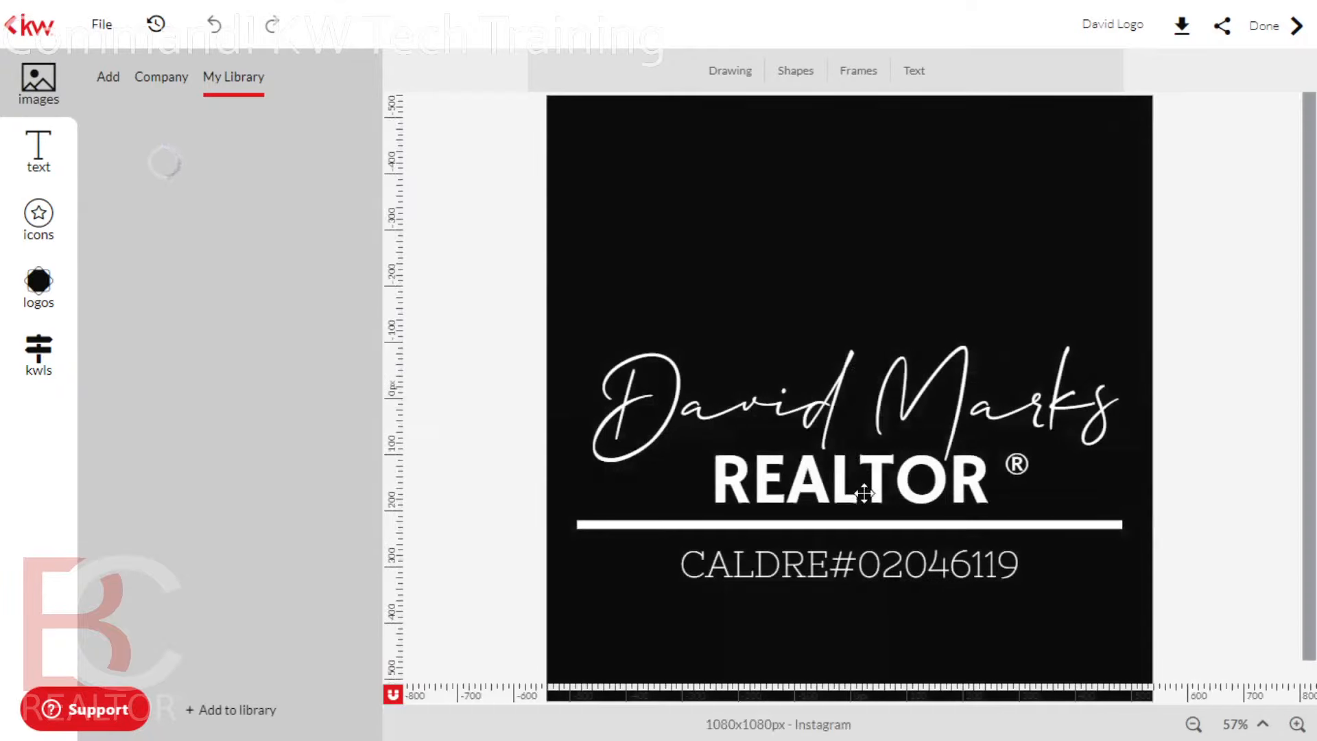
{"action": "scroll", "coordinate": [1044, 624], "scroll_direction": "down", "scroll_amount": 1}
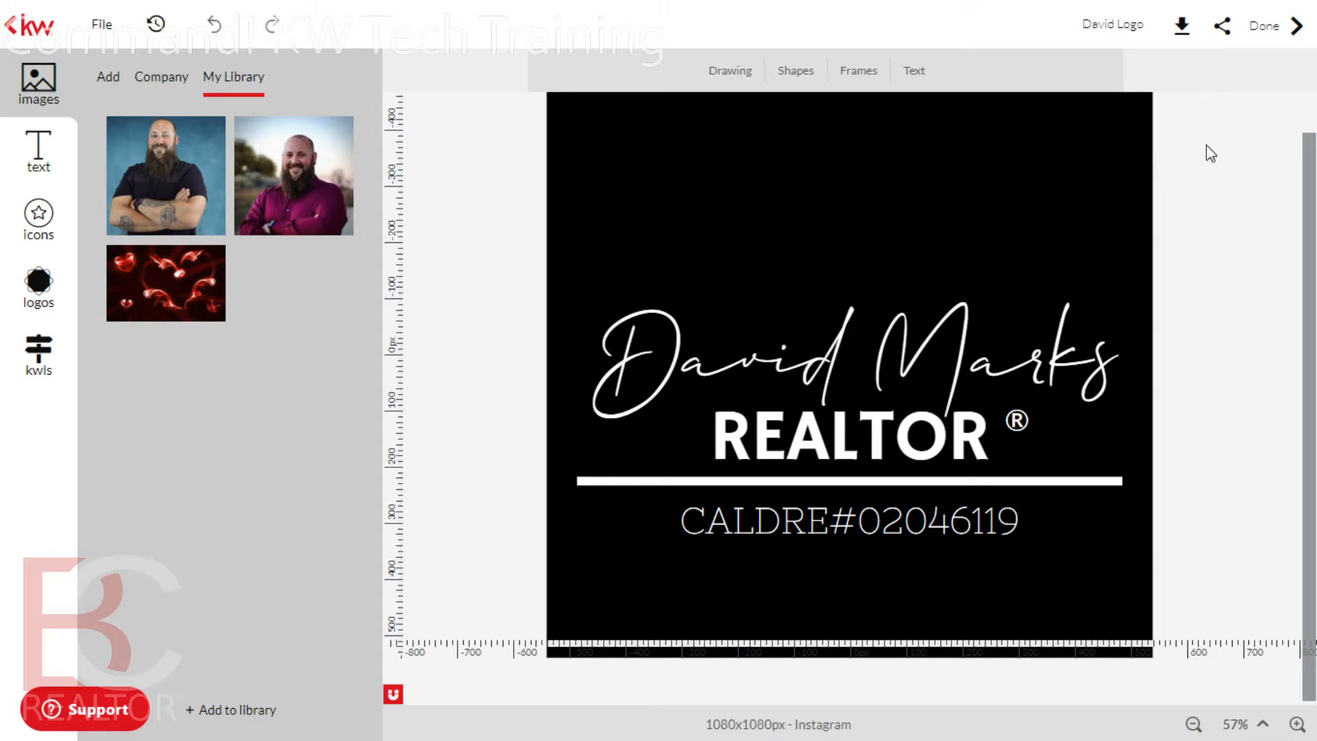
{"action": "left_click", "coordinate": [1277, 33]}
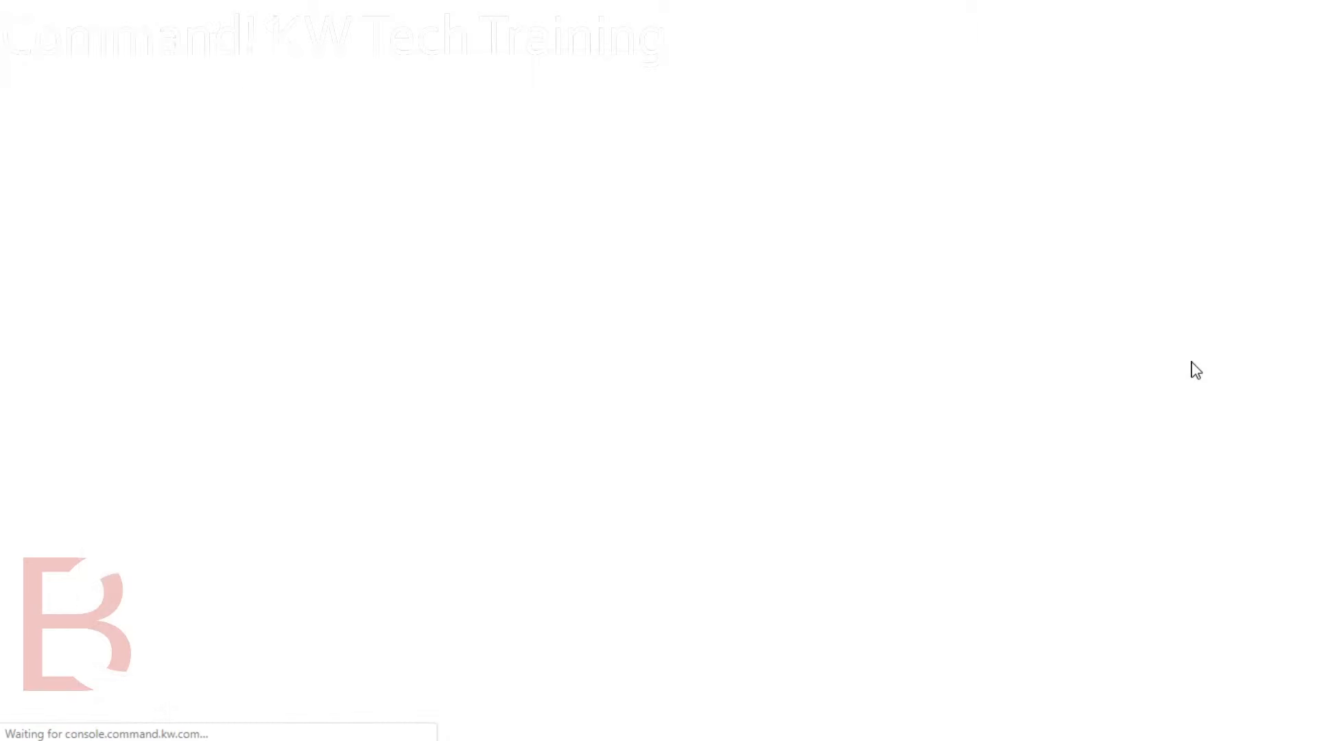